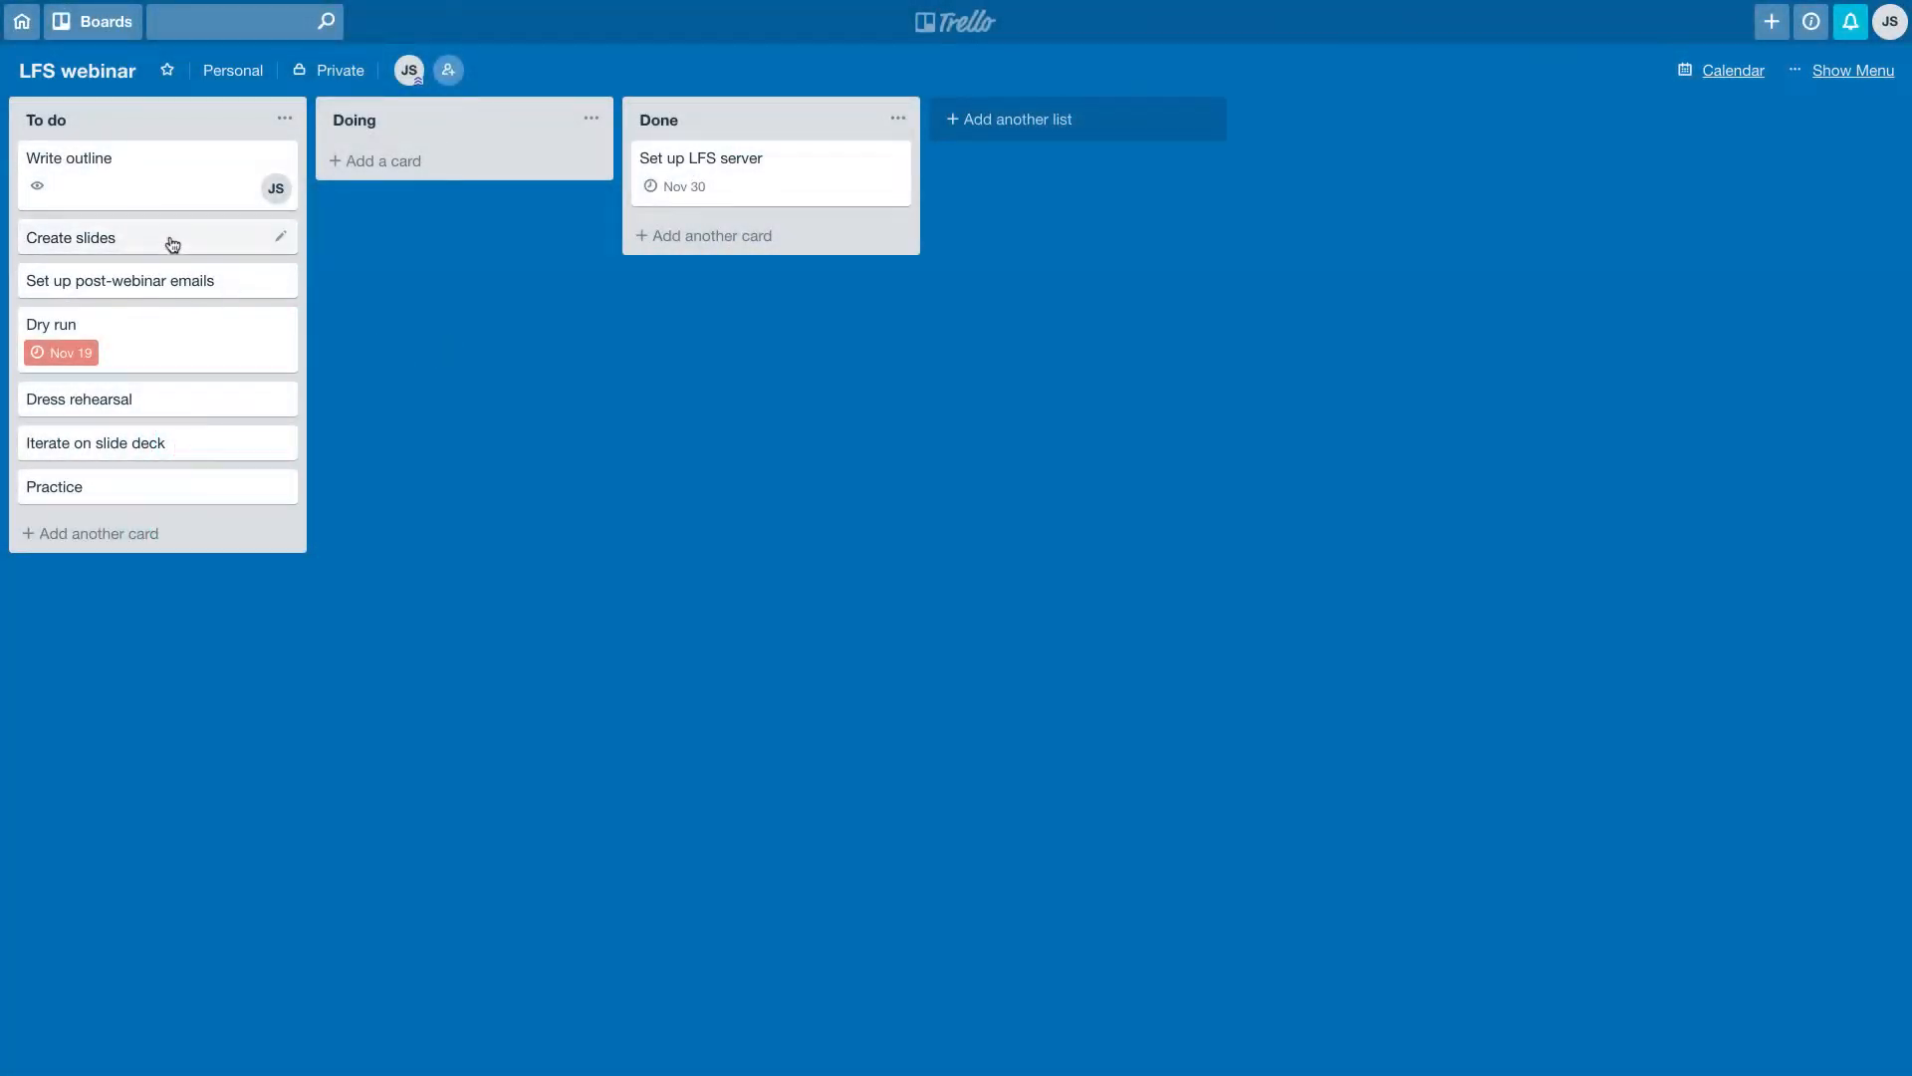
View the Create slides card, then the Set up post-webinar emails card's details.
left_click(165, 238)
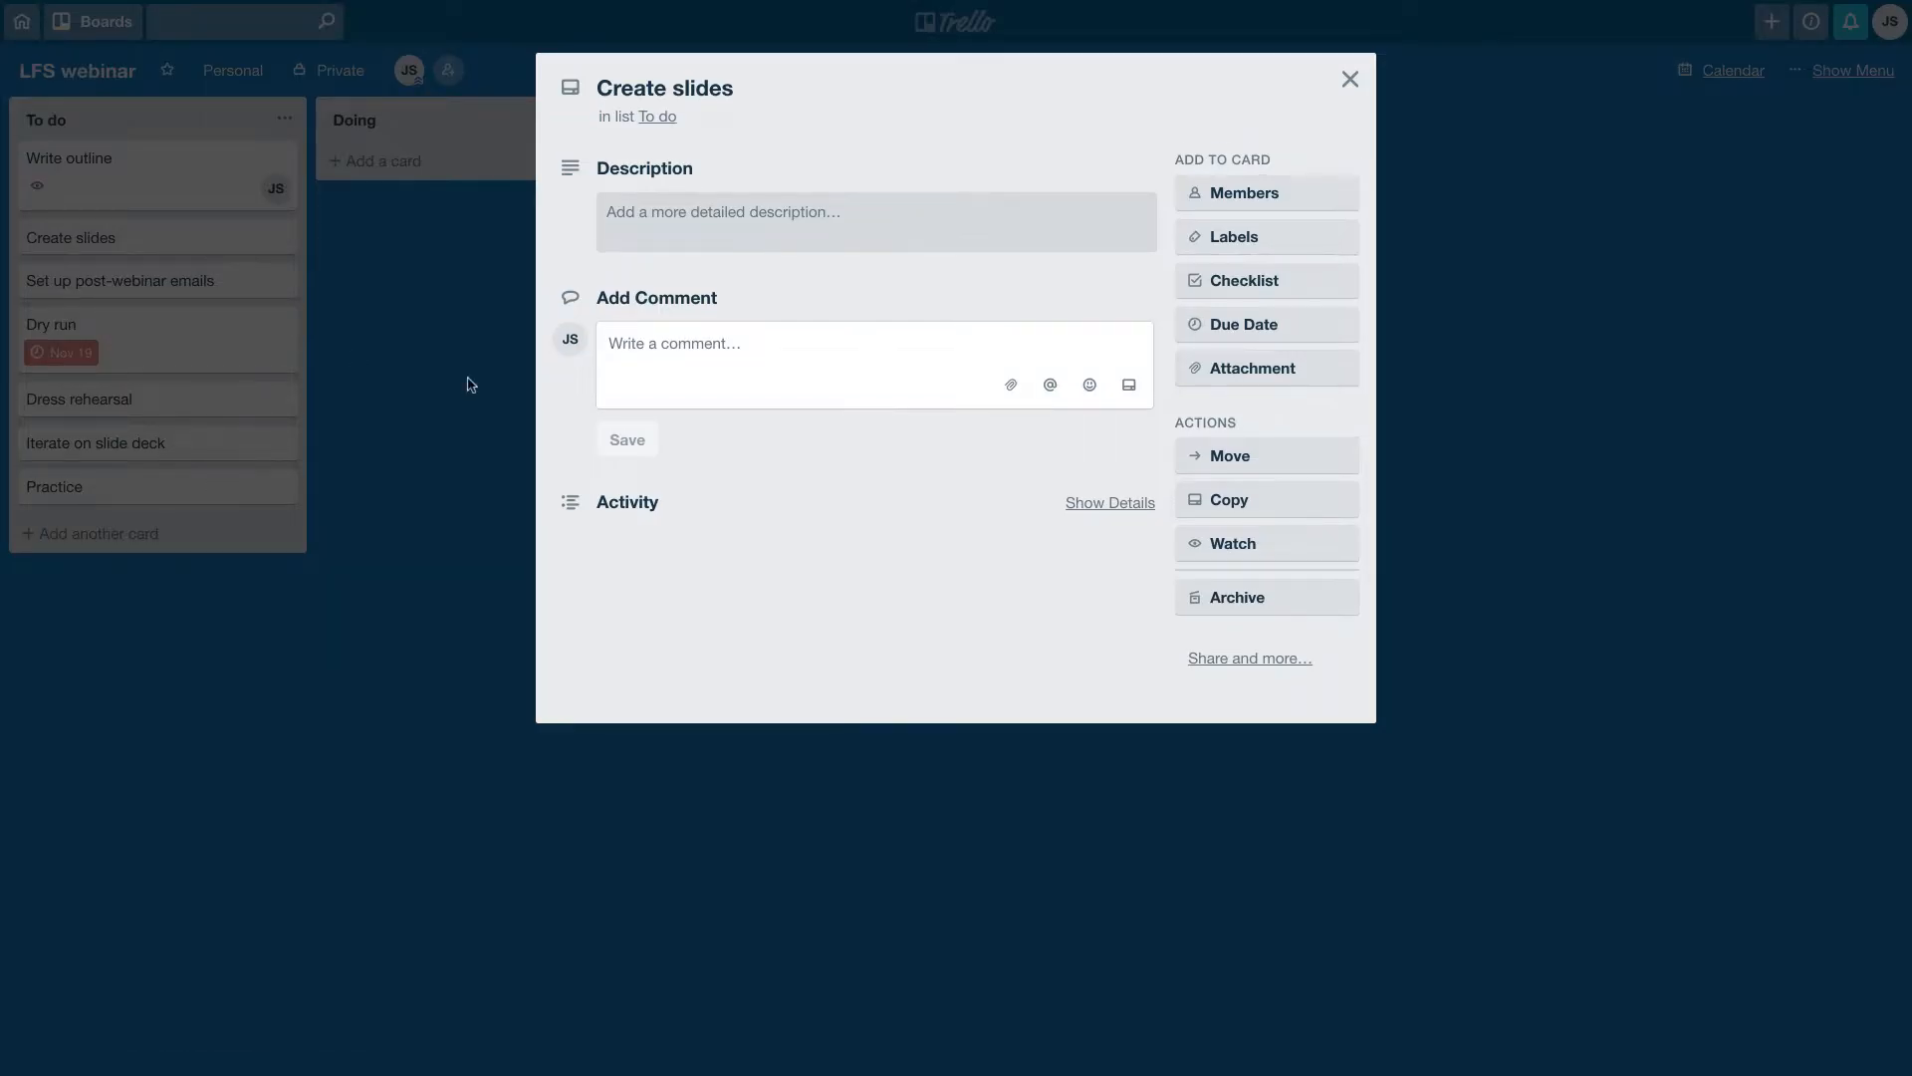
left_click(1349, 78)
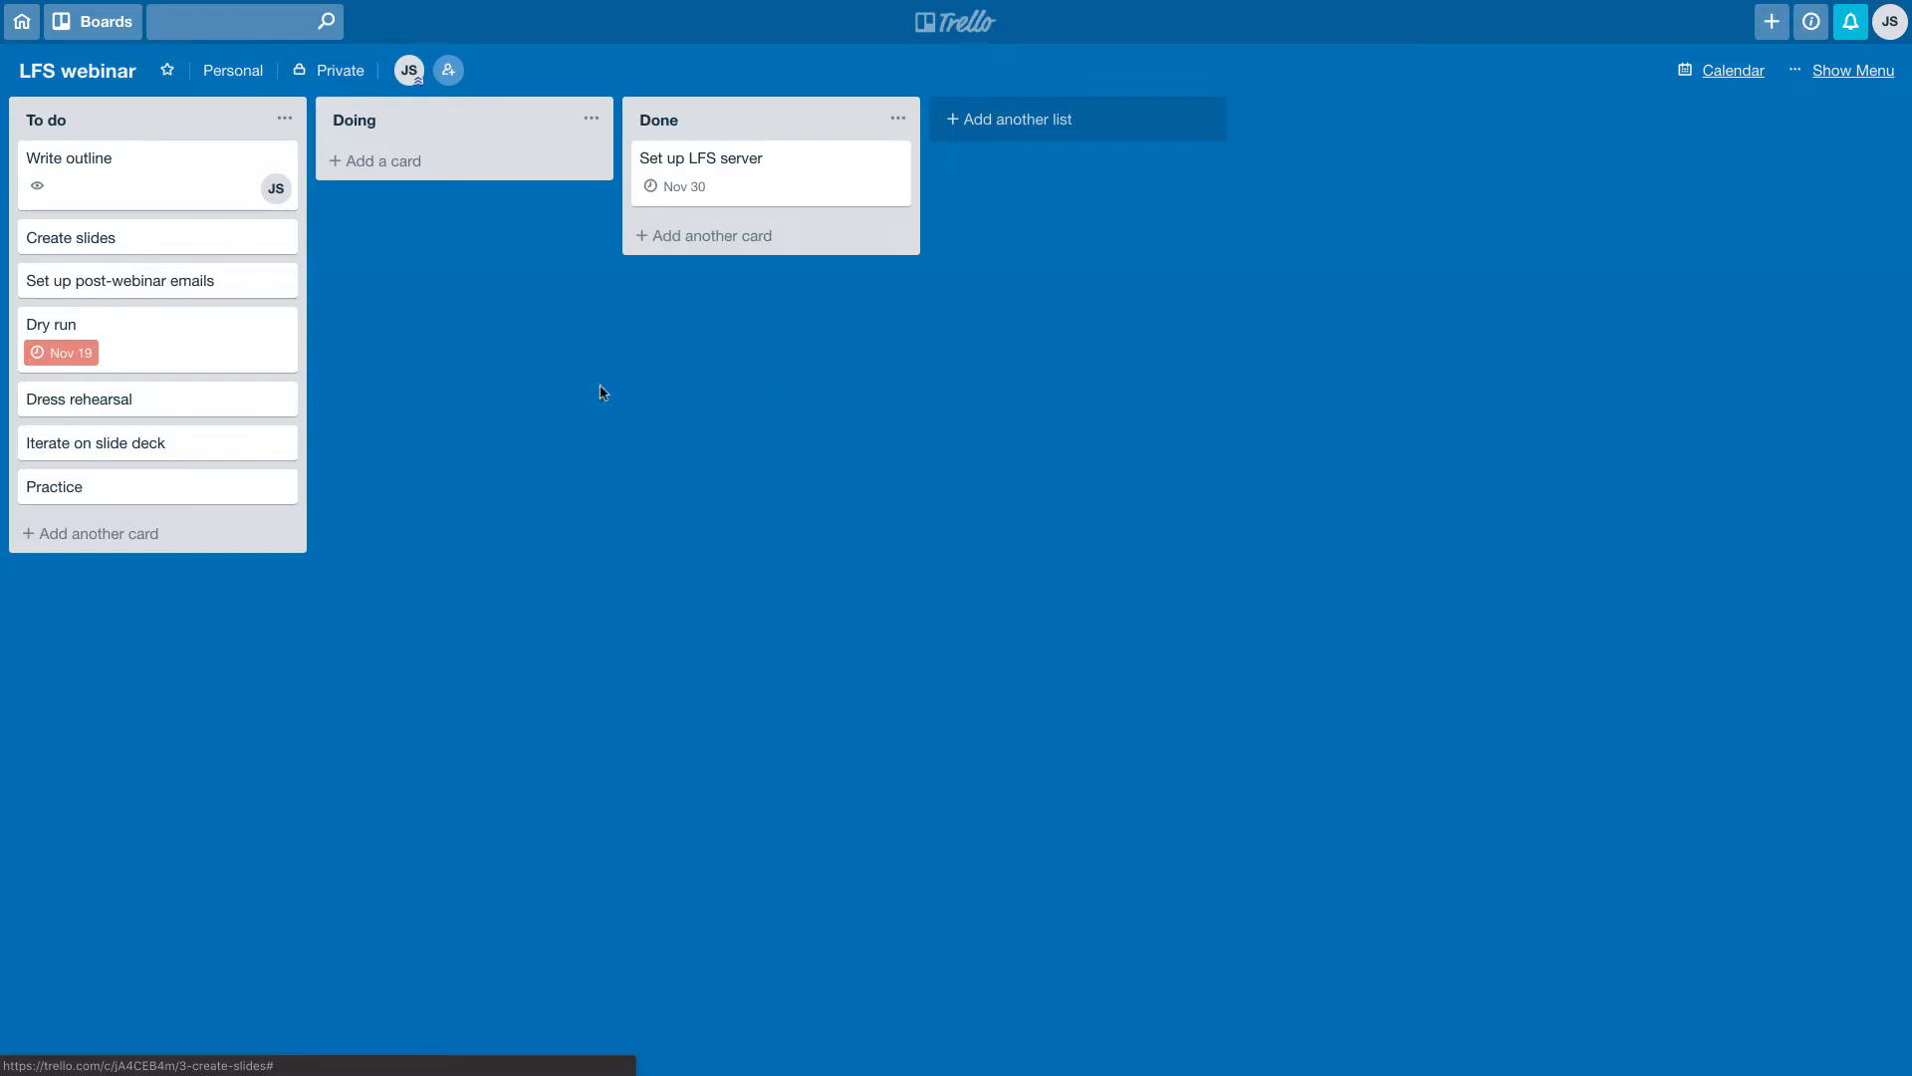
left_click(149, 279)
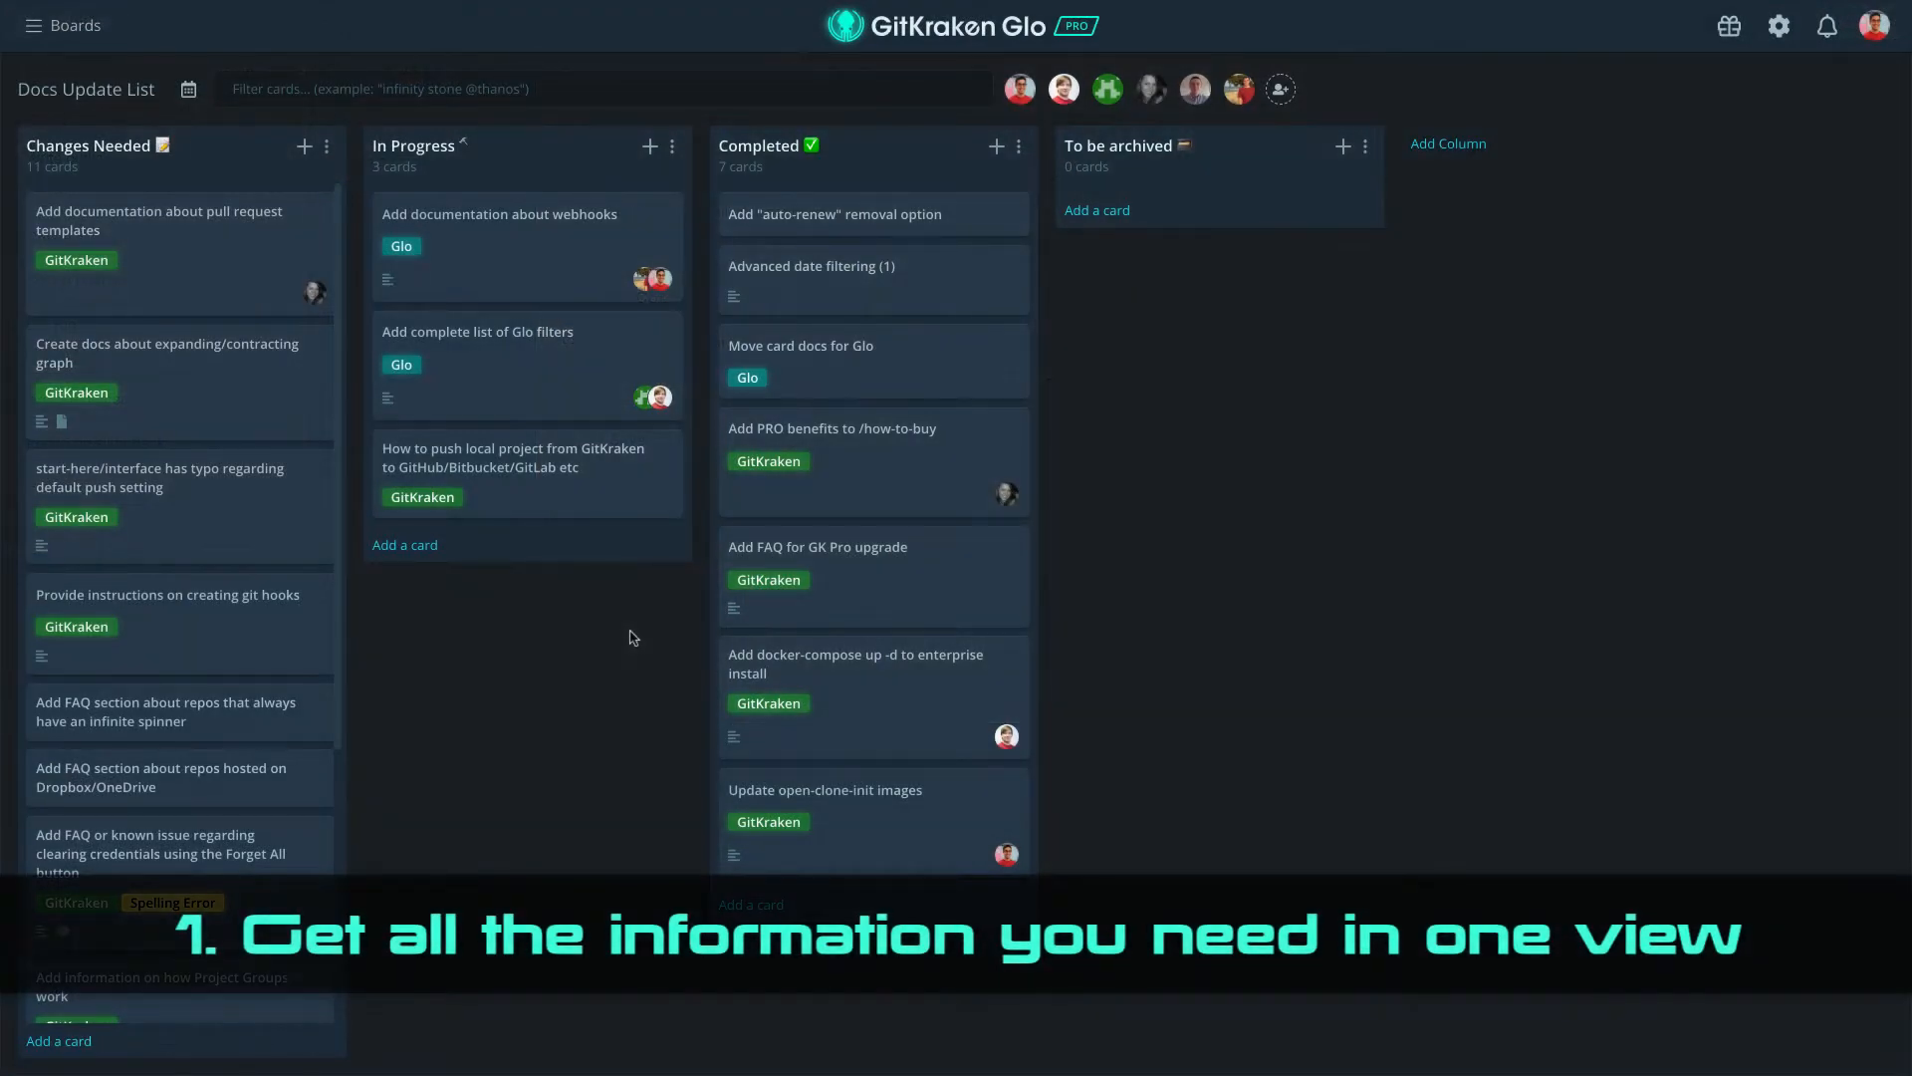
Open the expanding/contracting graph docs card and step through neighbouring cards with J and K.
left_click(235, 402)
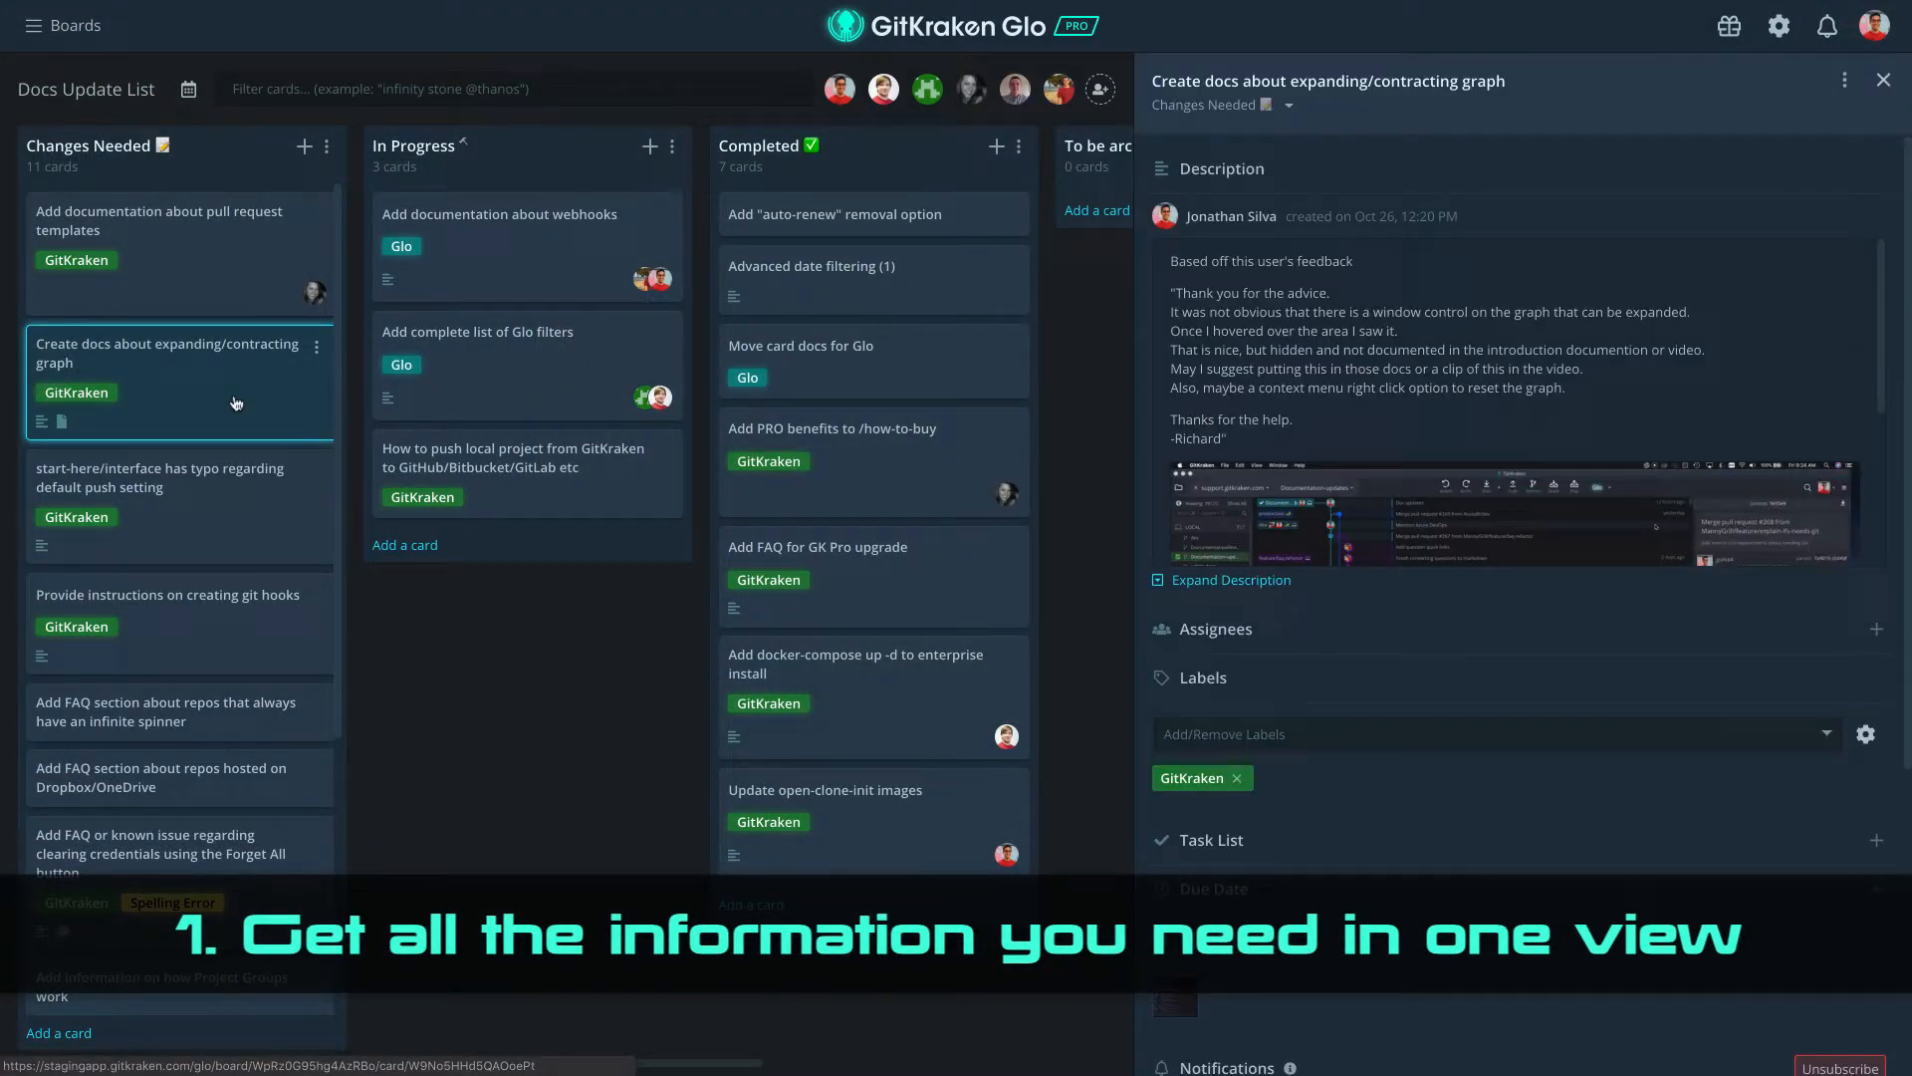
key("Down")
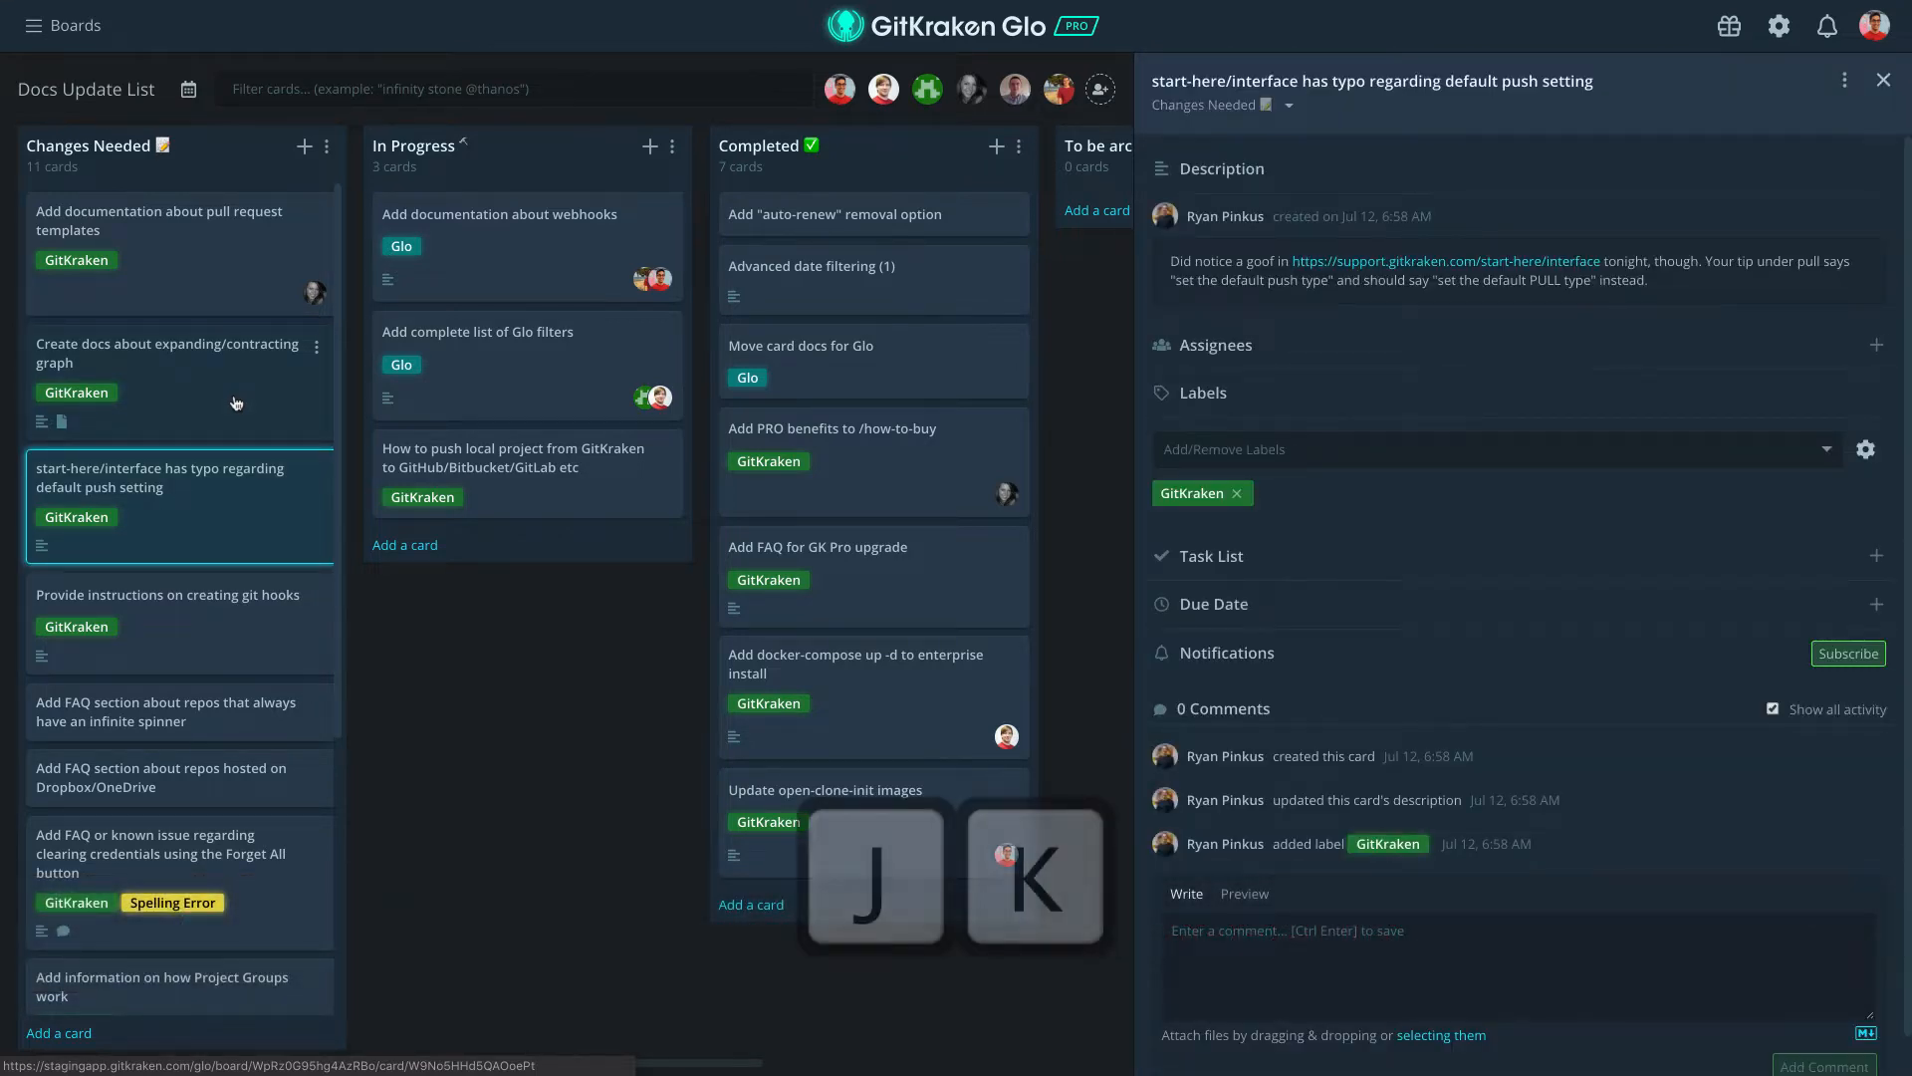
key("j")
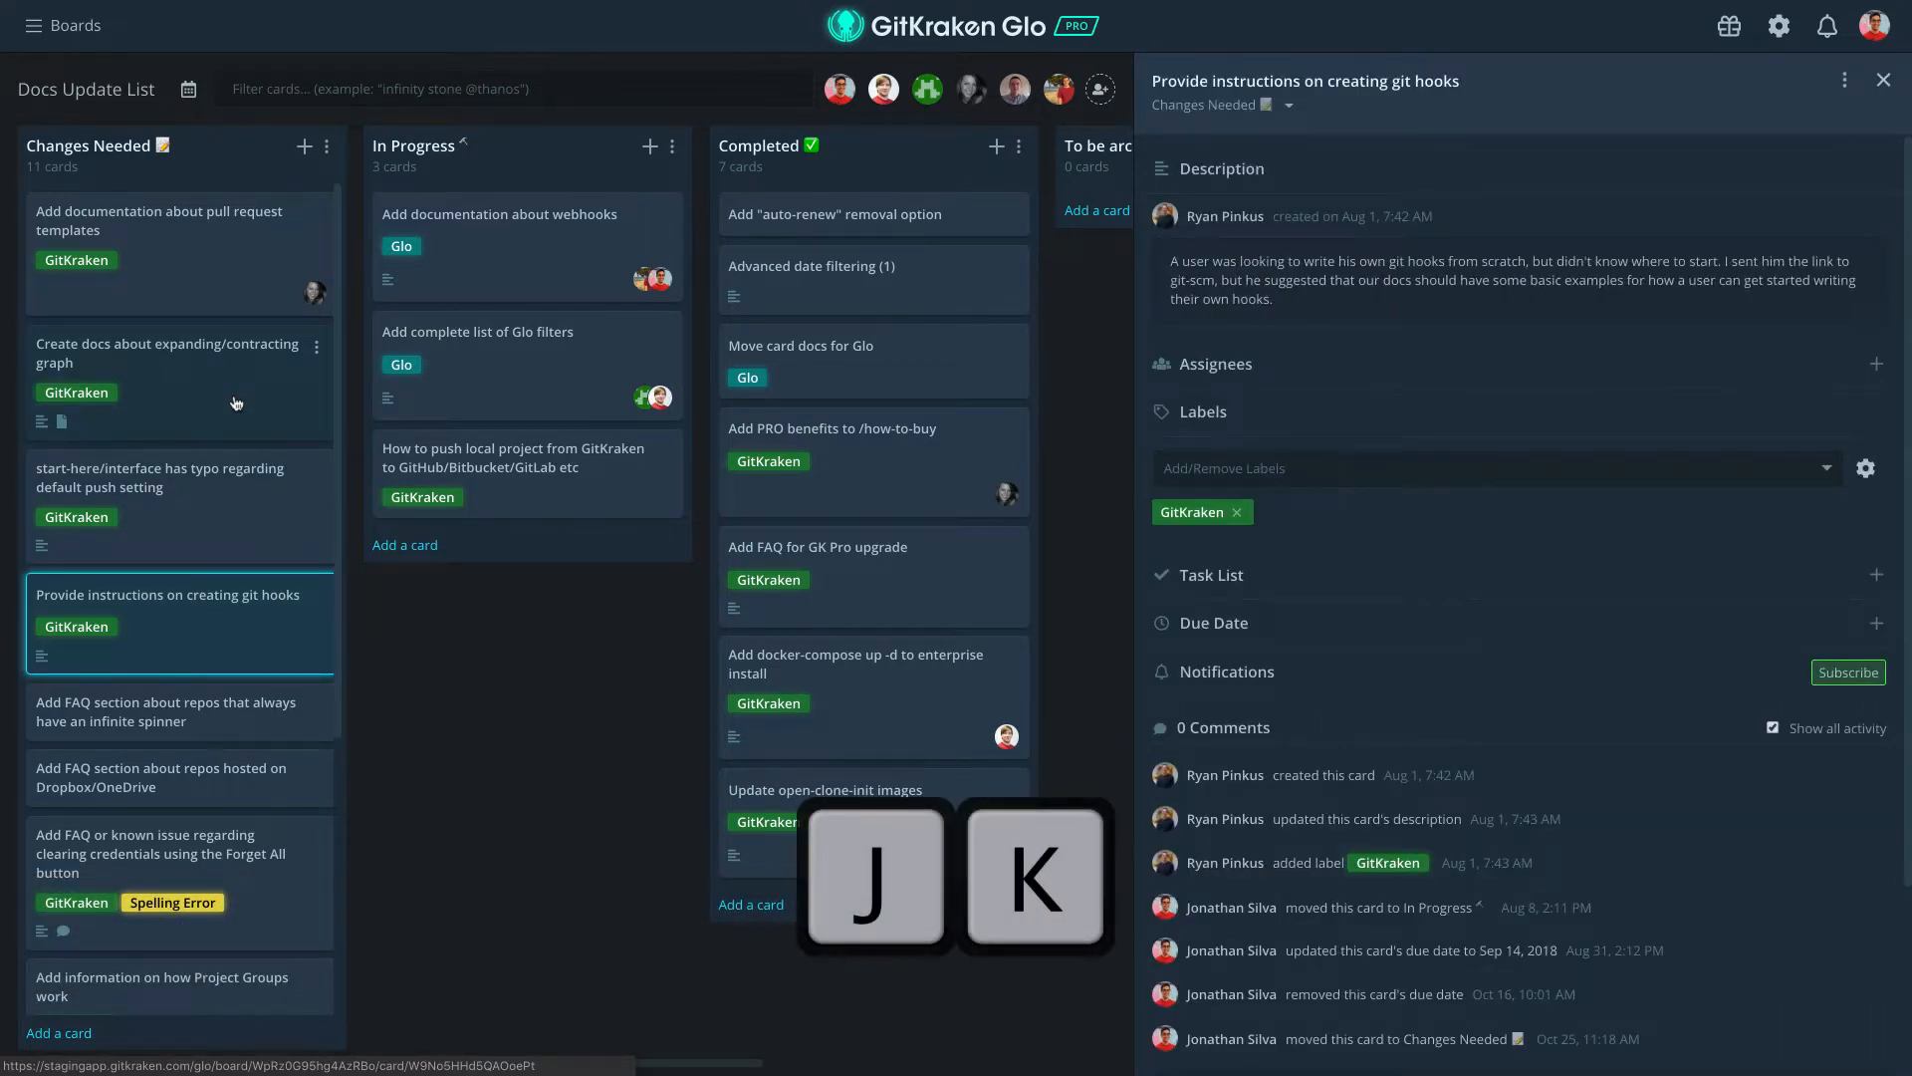
key("k")
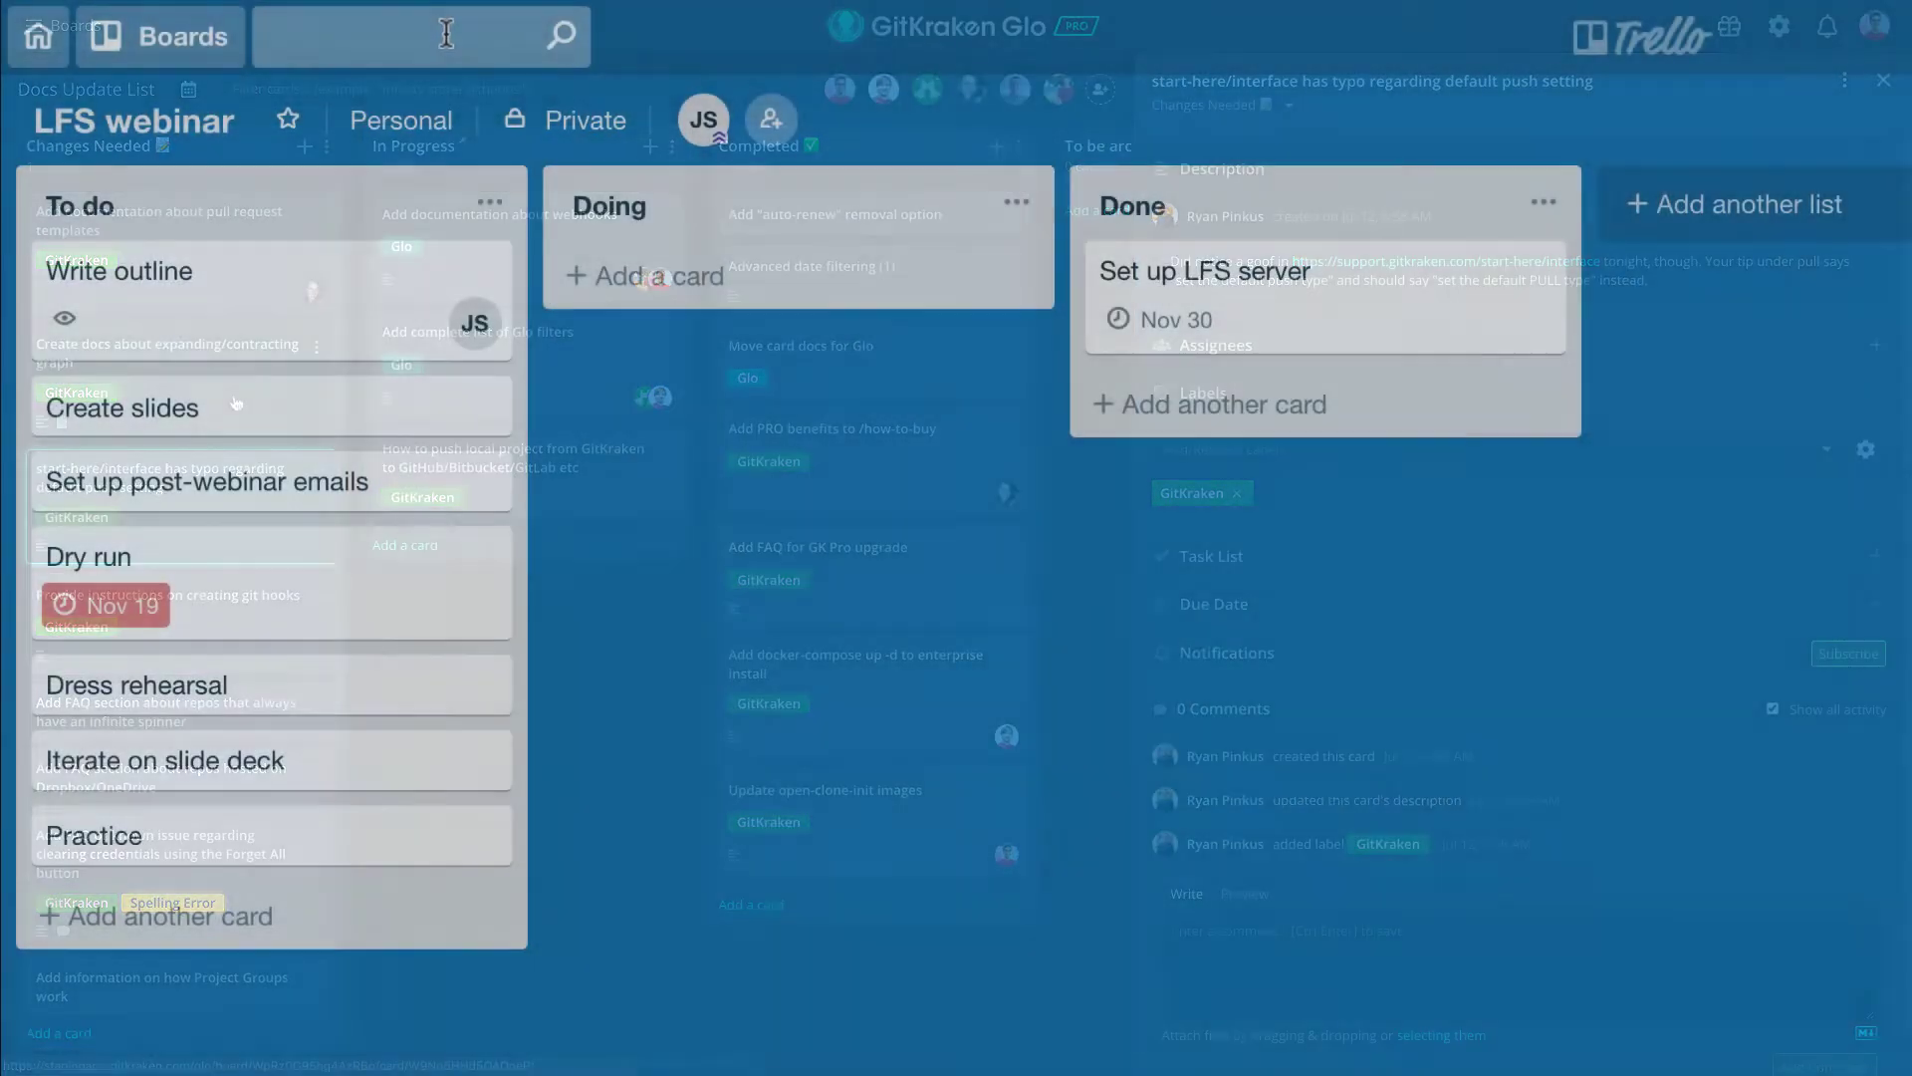
left_click(445, 35)
type("itera")
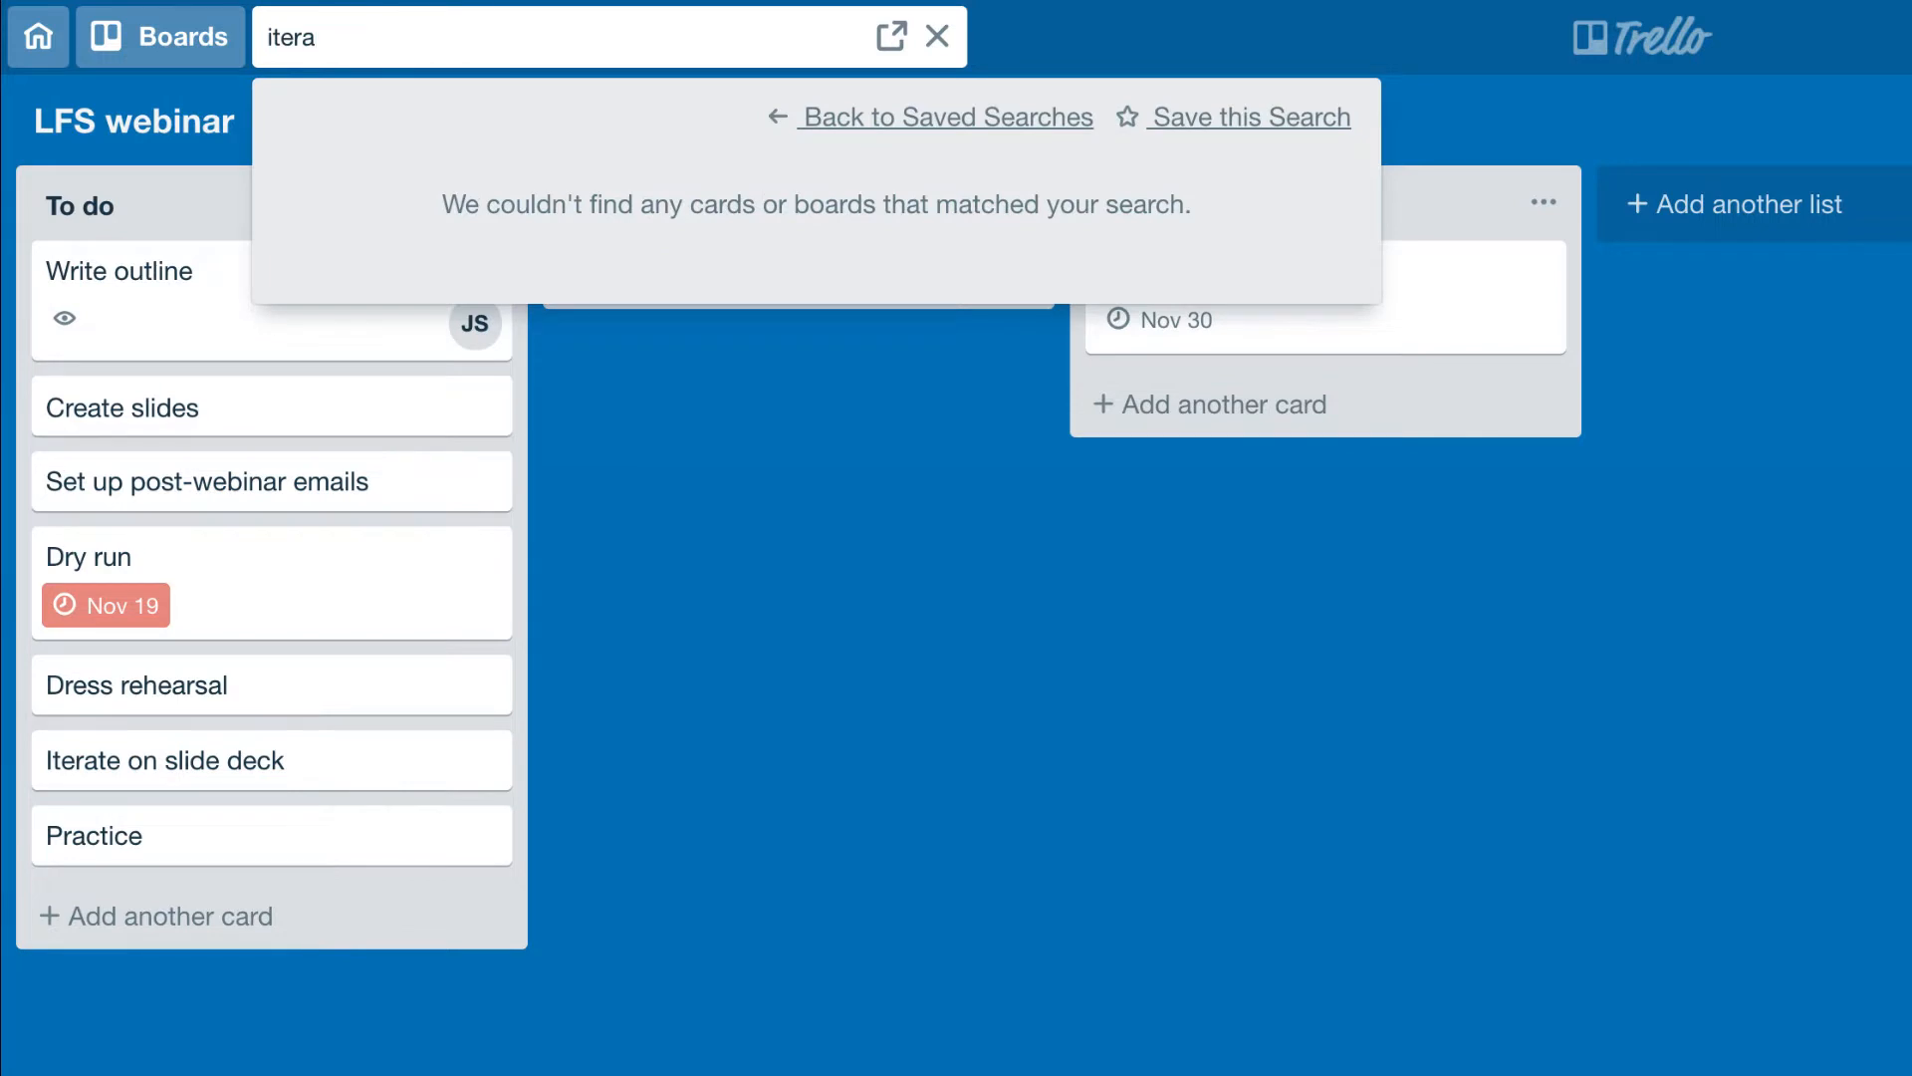
type("te")
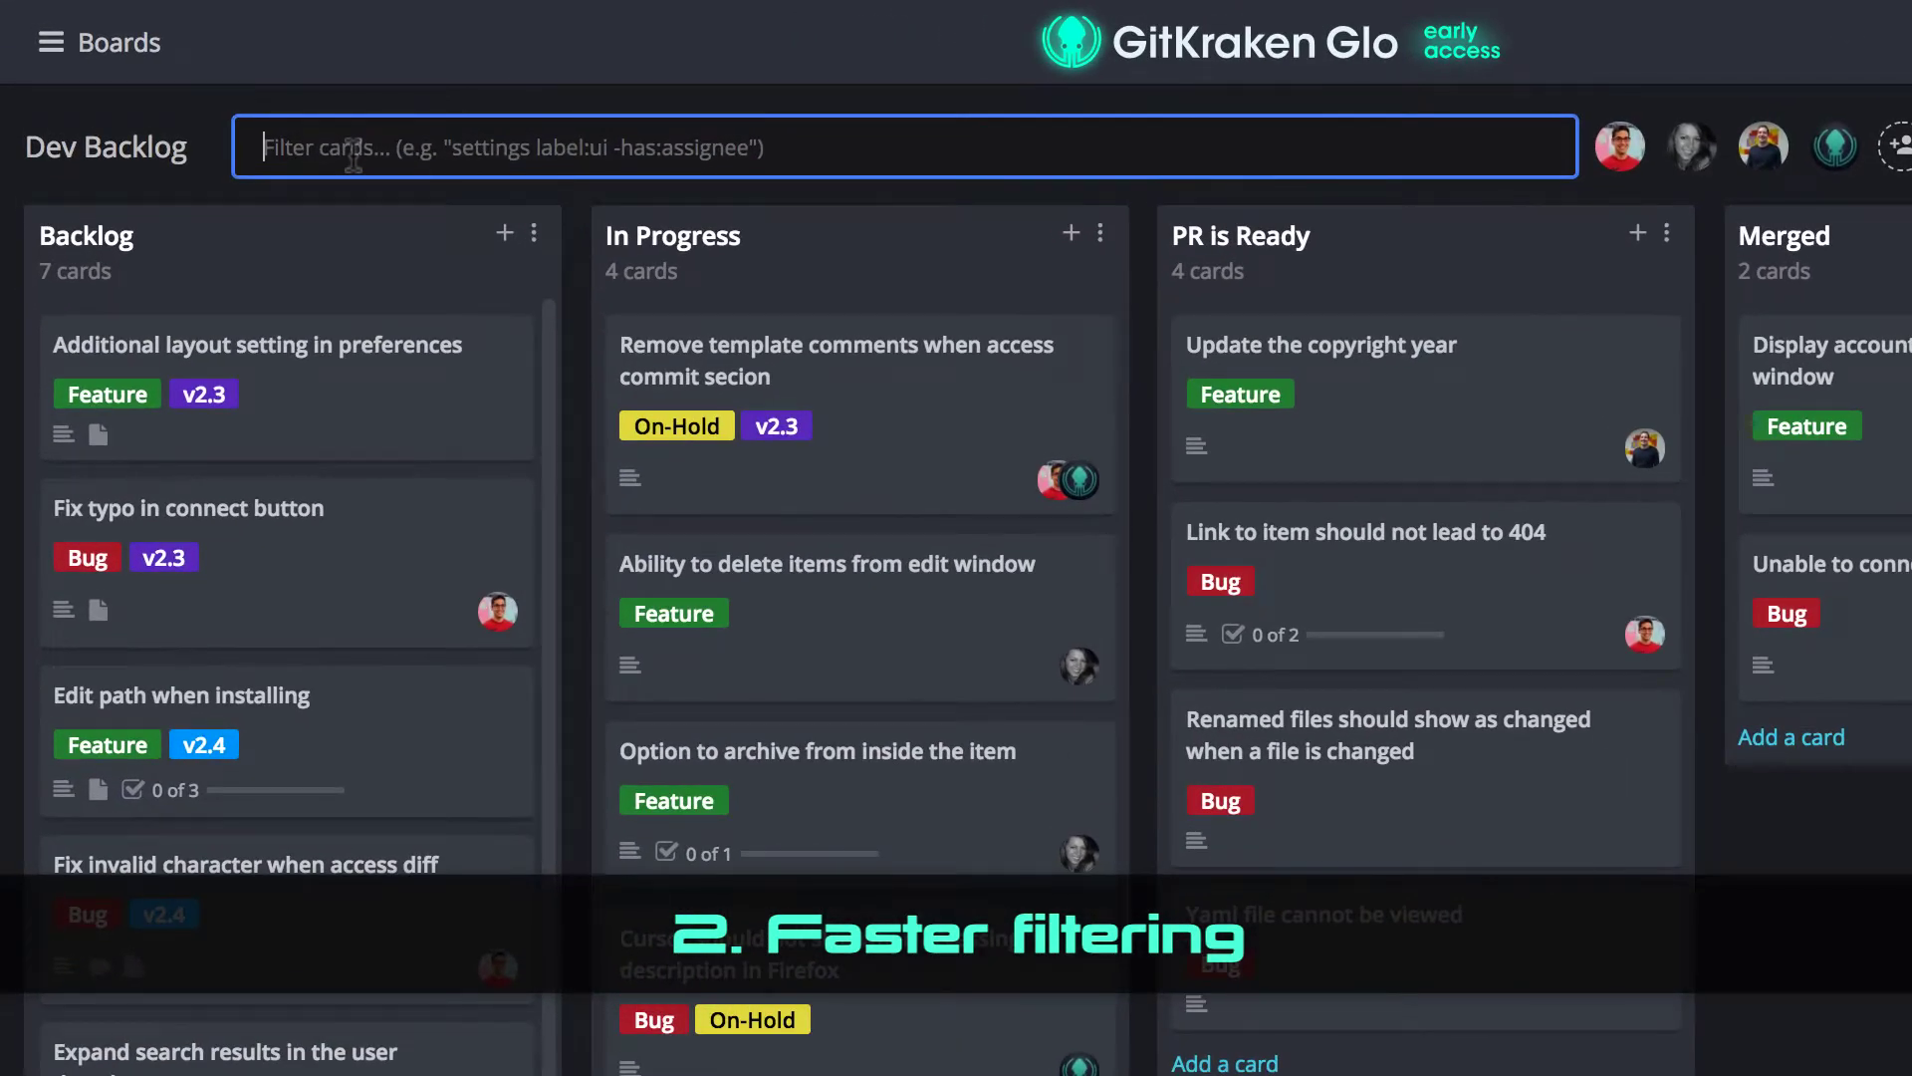
type("c")
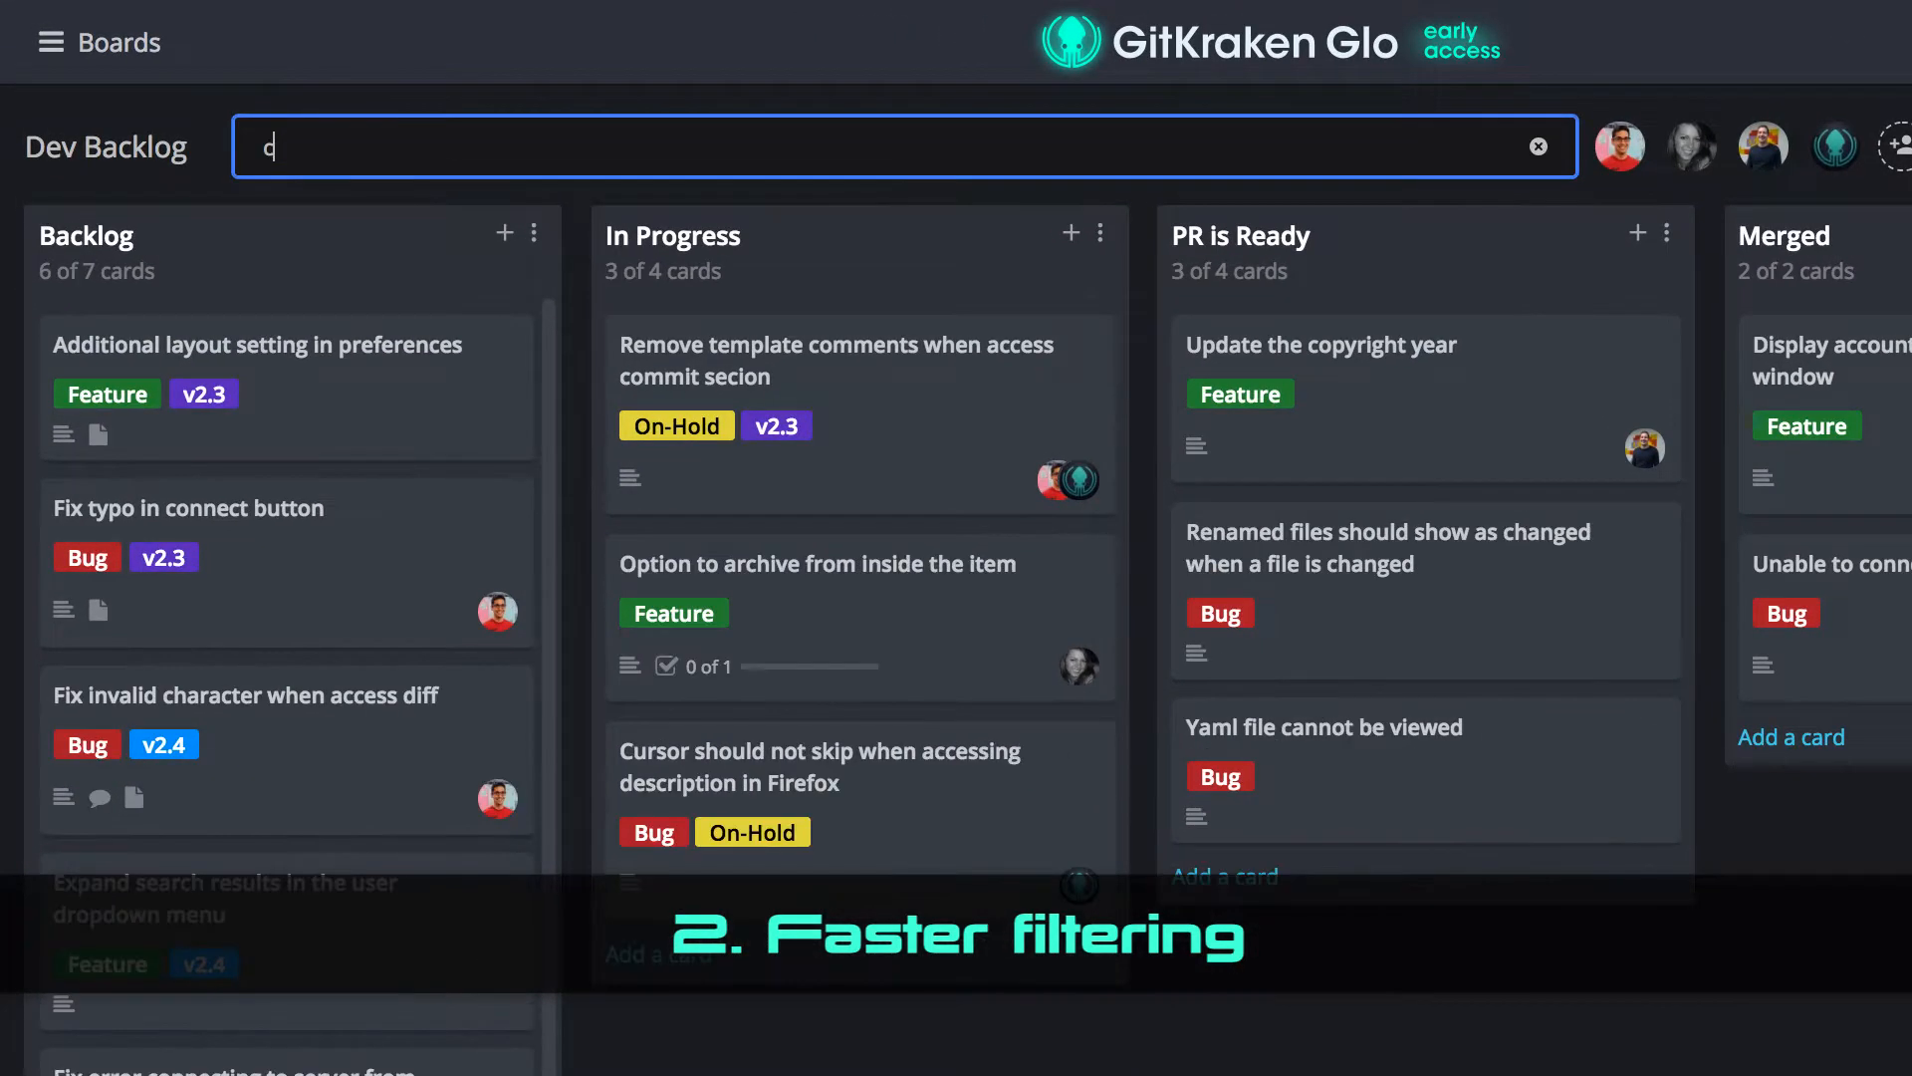
type("onn")
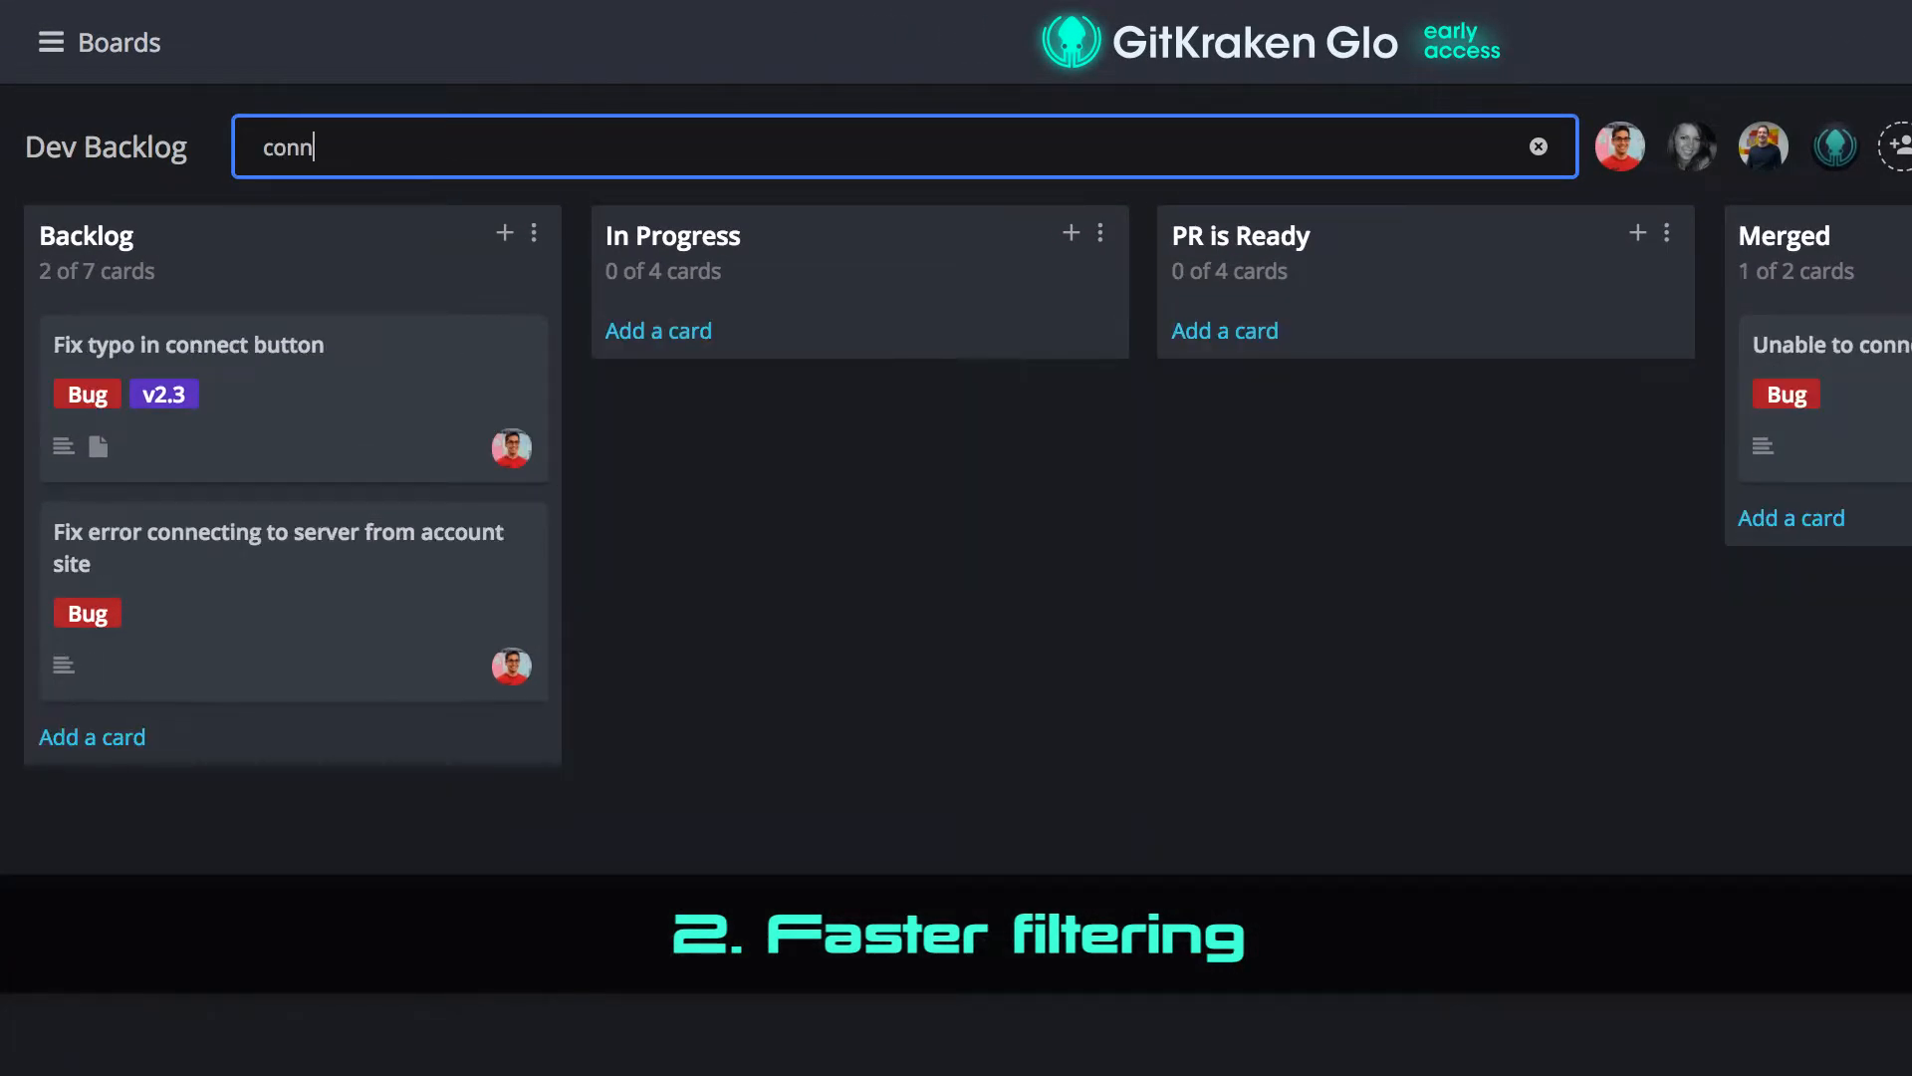
Clear the filter, then open the Fix typo in connect button card.
key("BackSpace")
key("BackSpace")
key("BackSpace")
key("BackSpace")
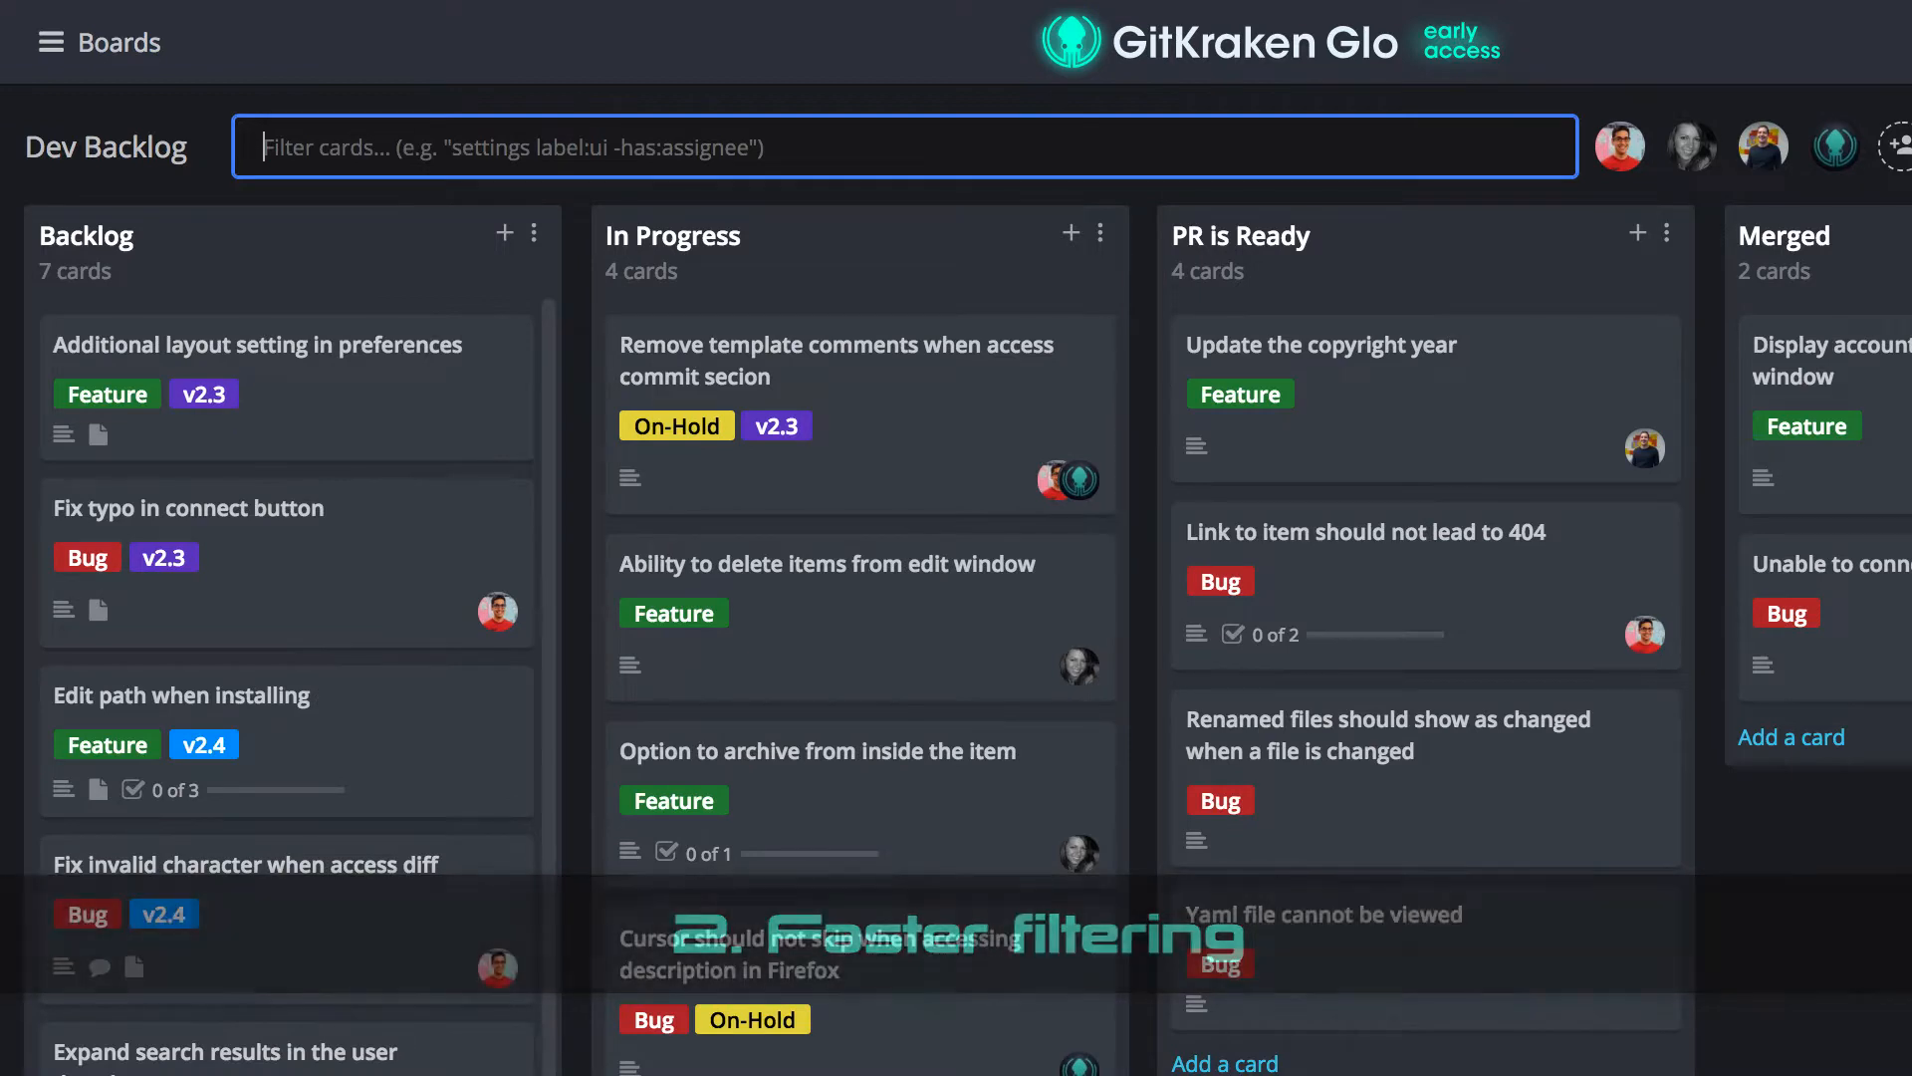
type("@jona")
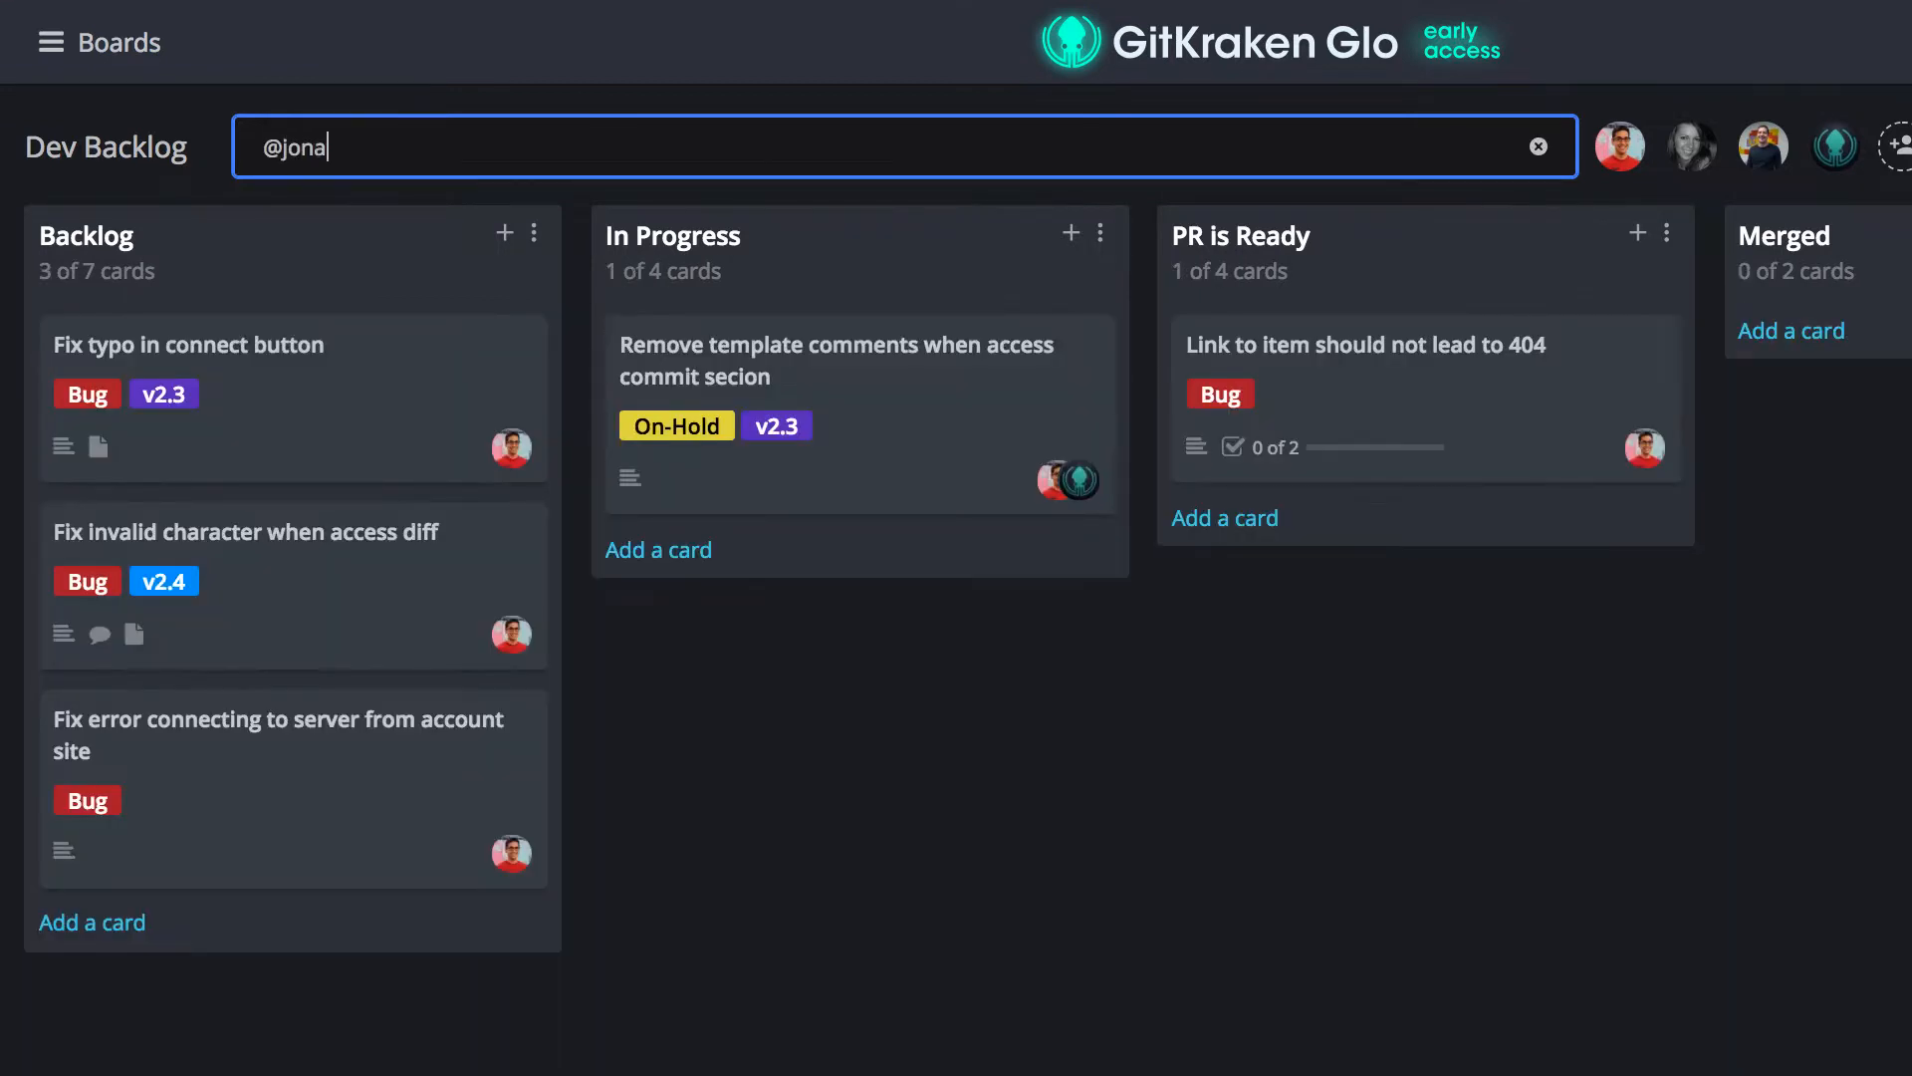
type("#")
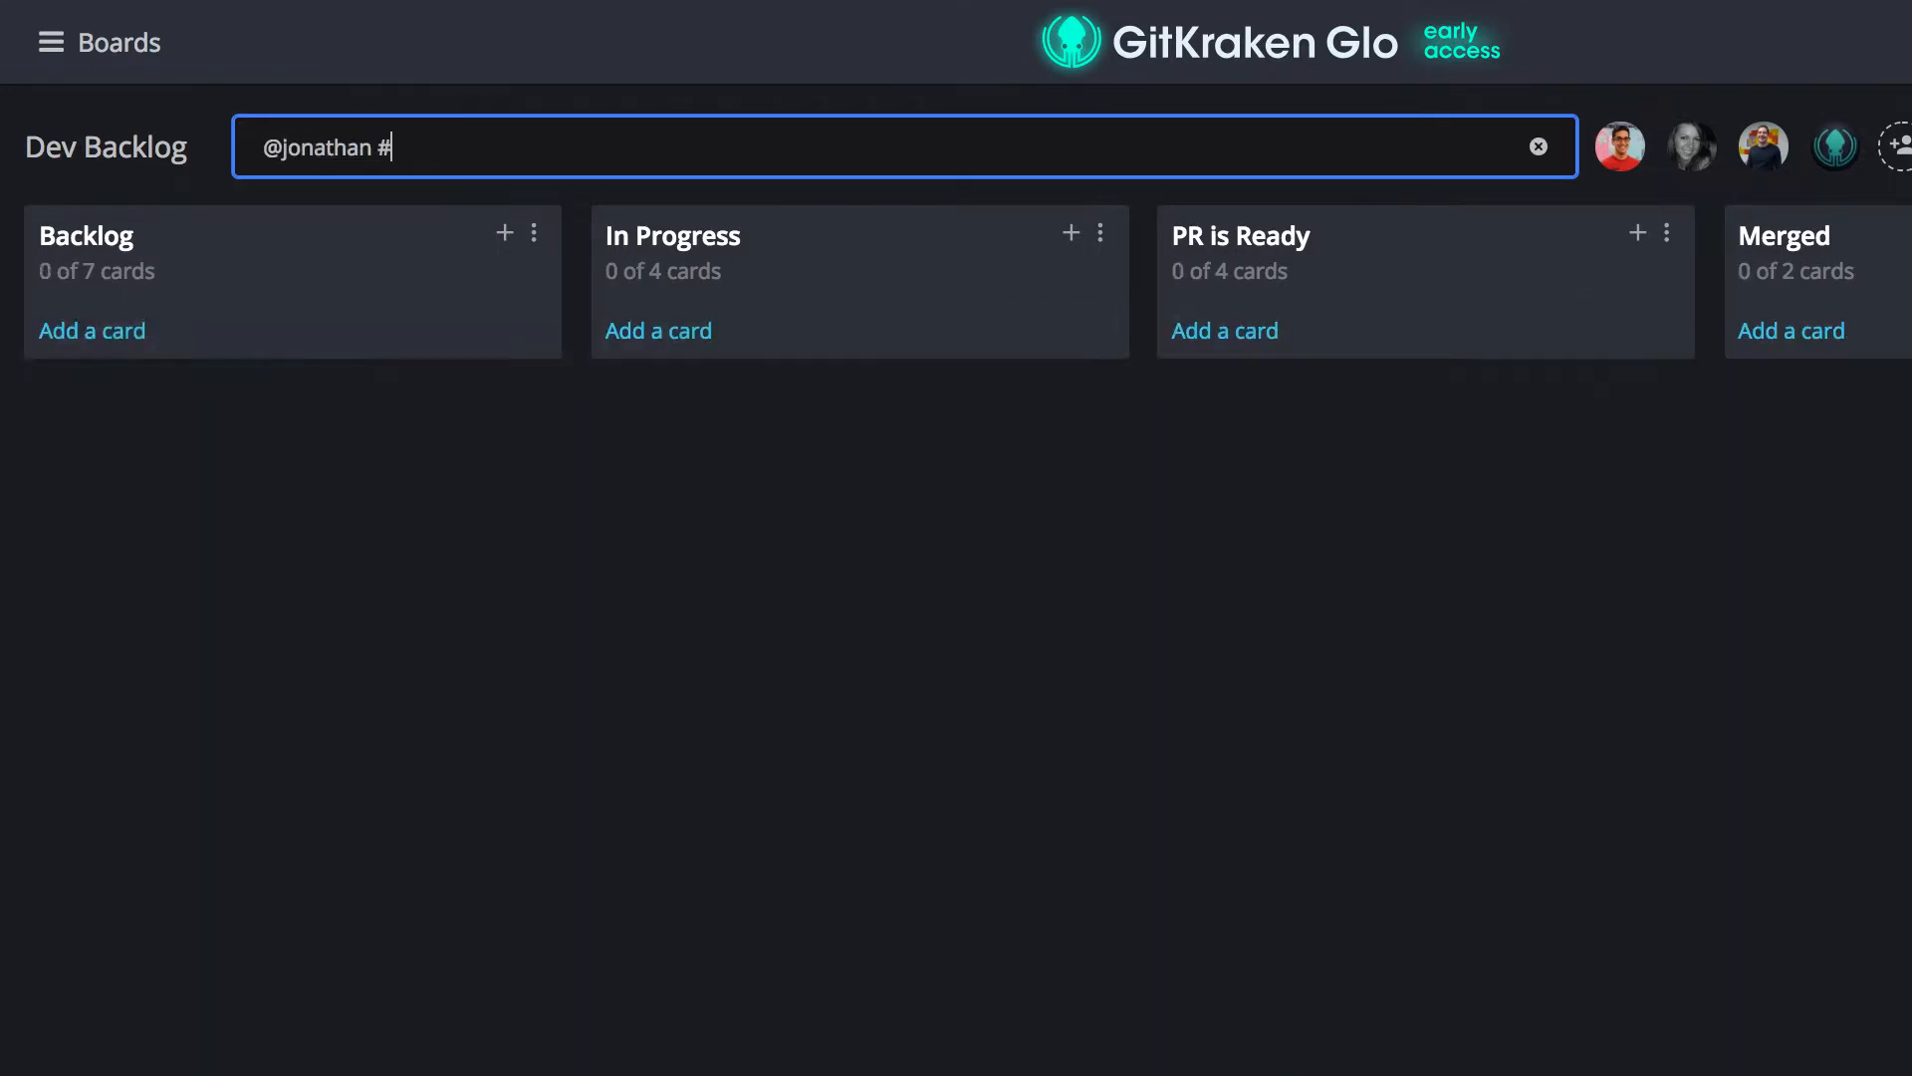
type("bug")
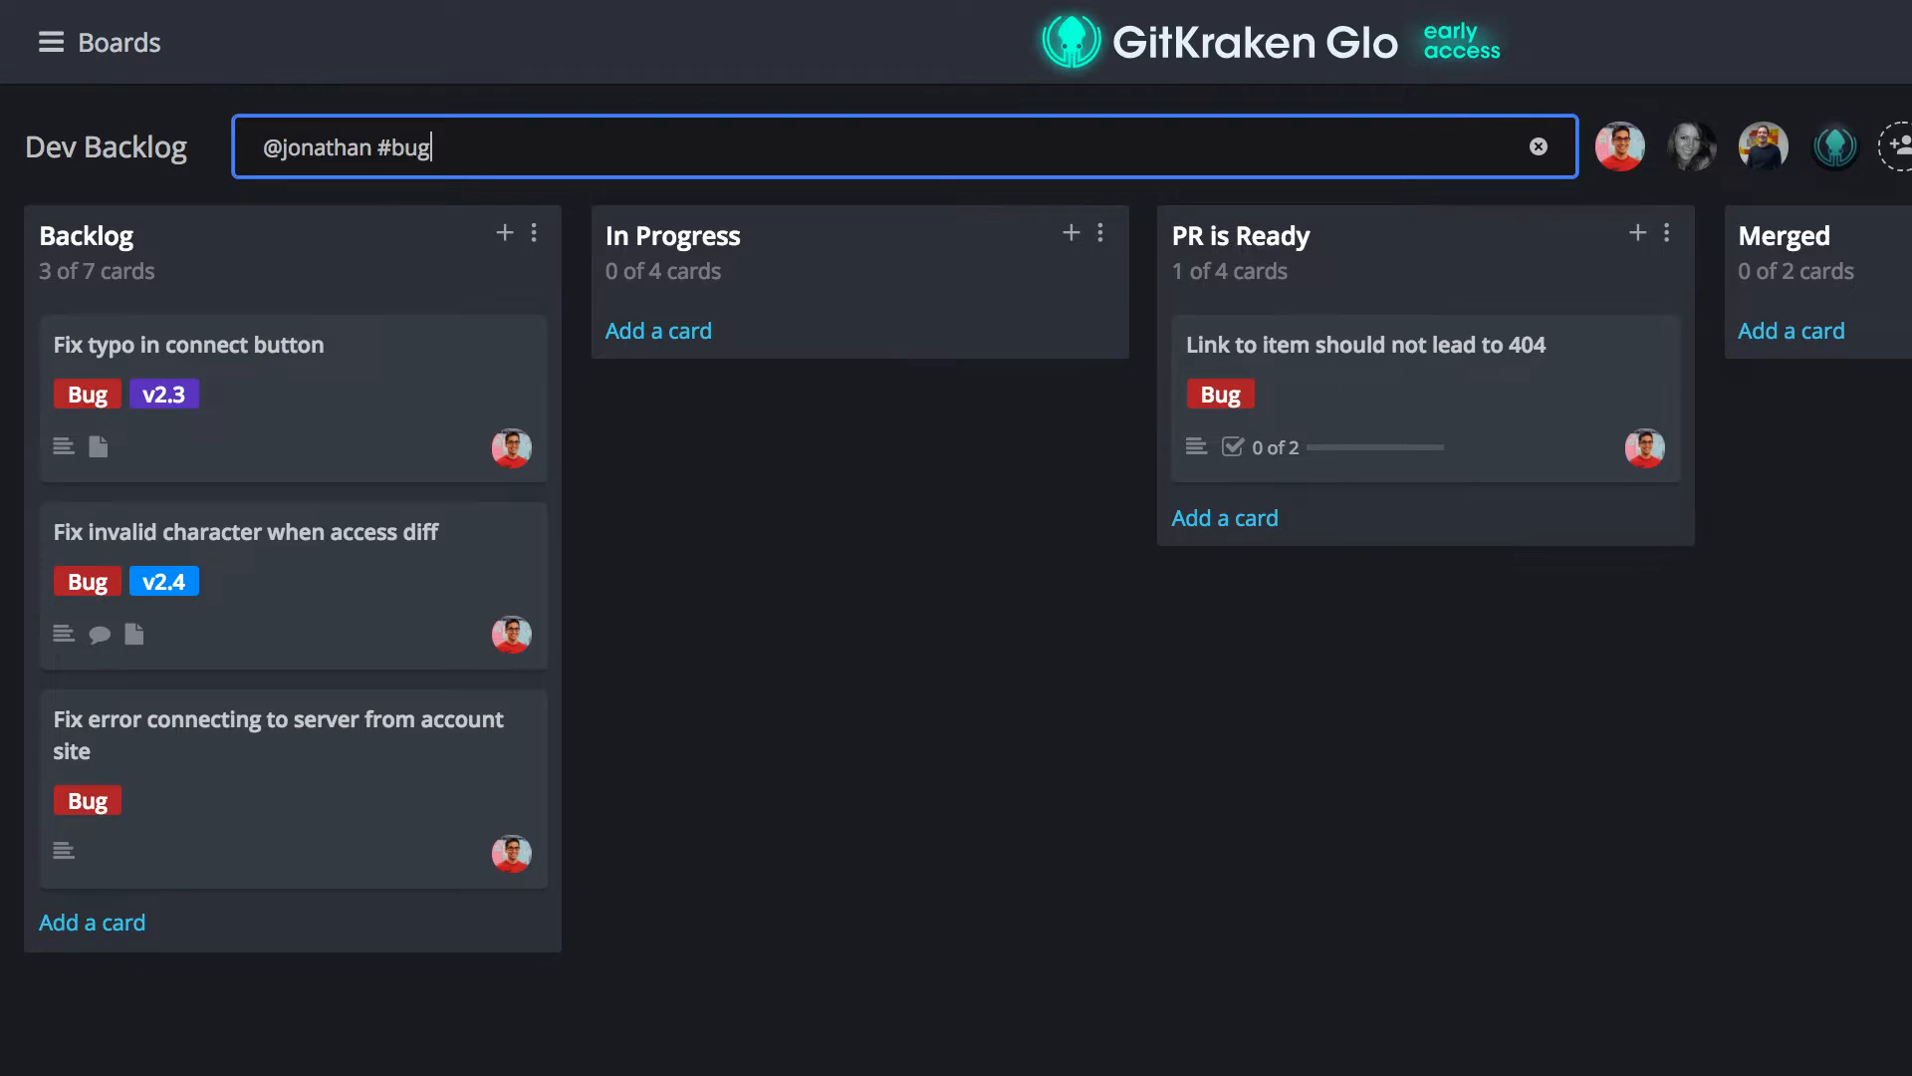
left_click(262, 387)
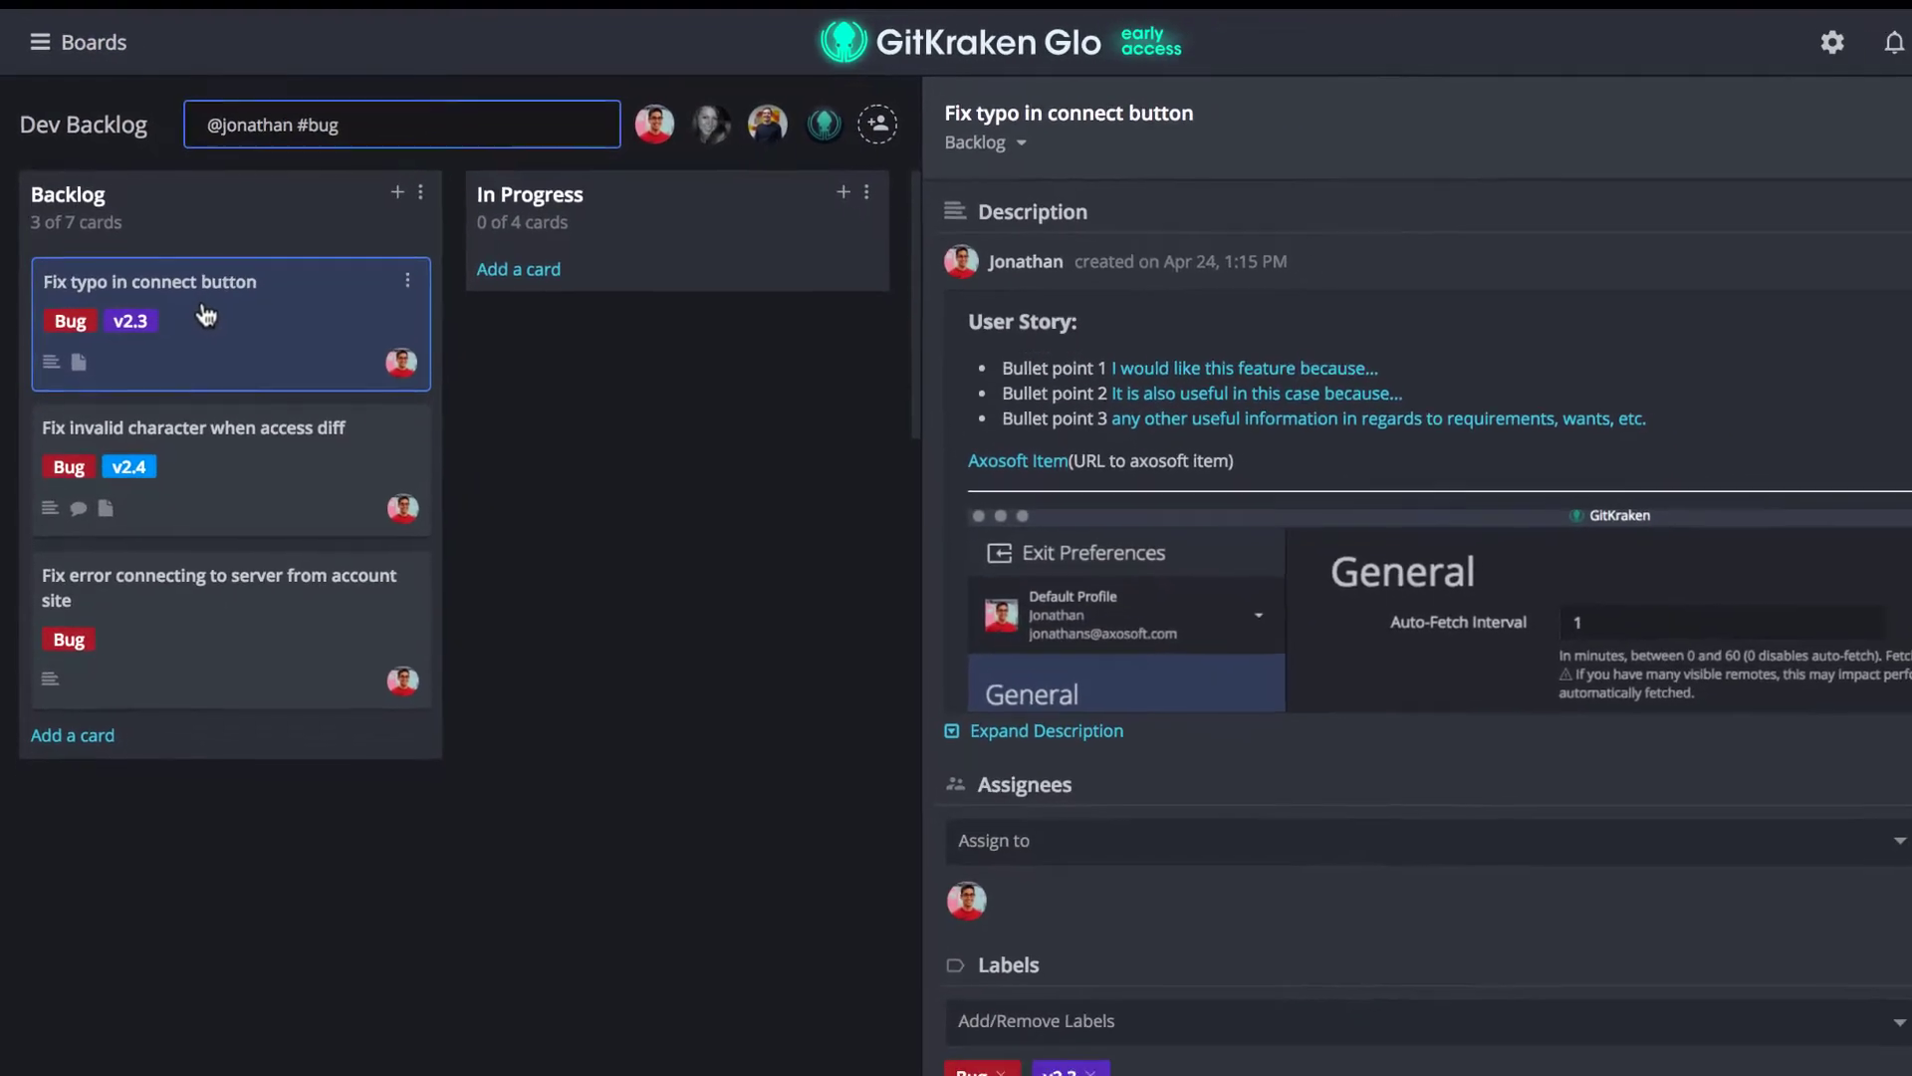
Open the Fix invalid character when access diff card's details.
left_click(219, 436)
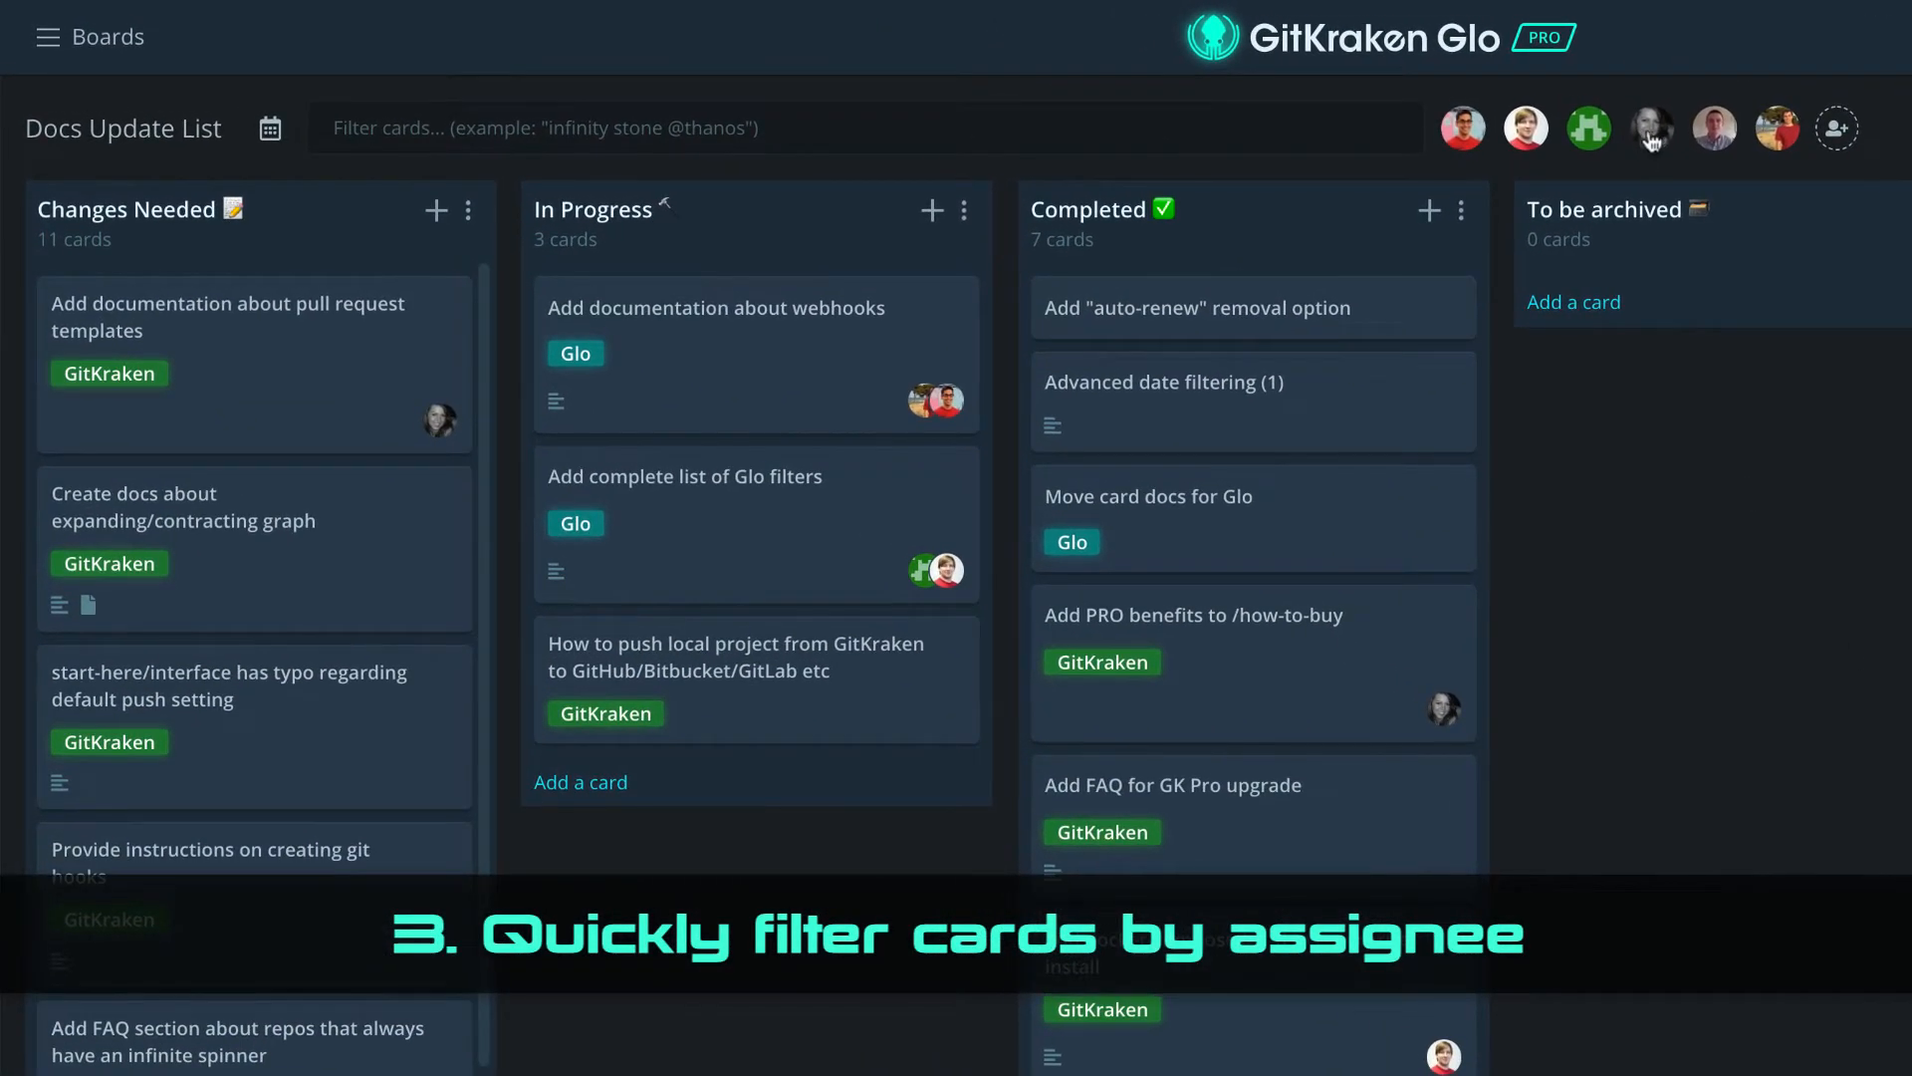
Filter by Laura, clear it, then filter to Jonathan's and Manny's cards.
left_click(1652, 128)
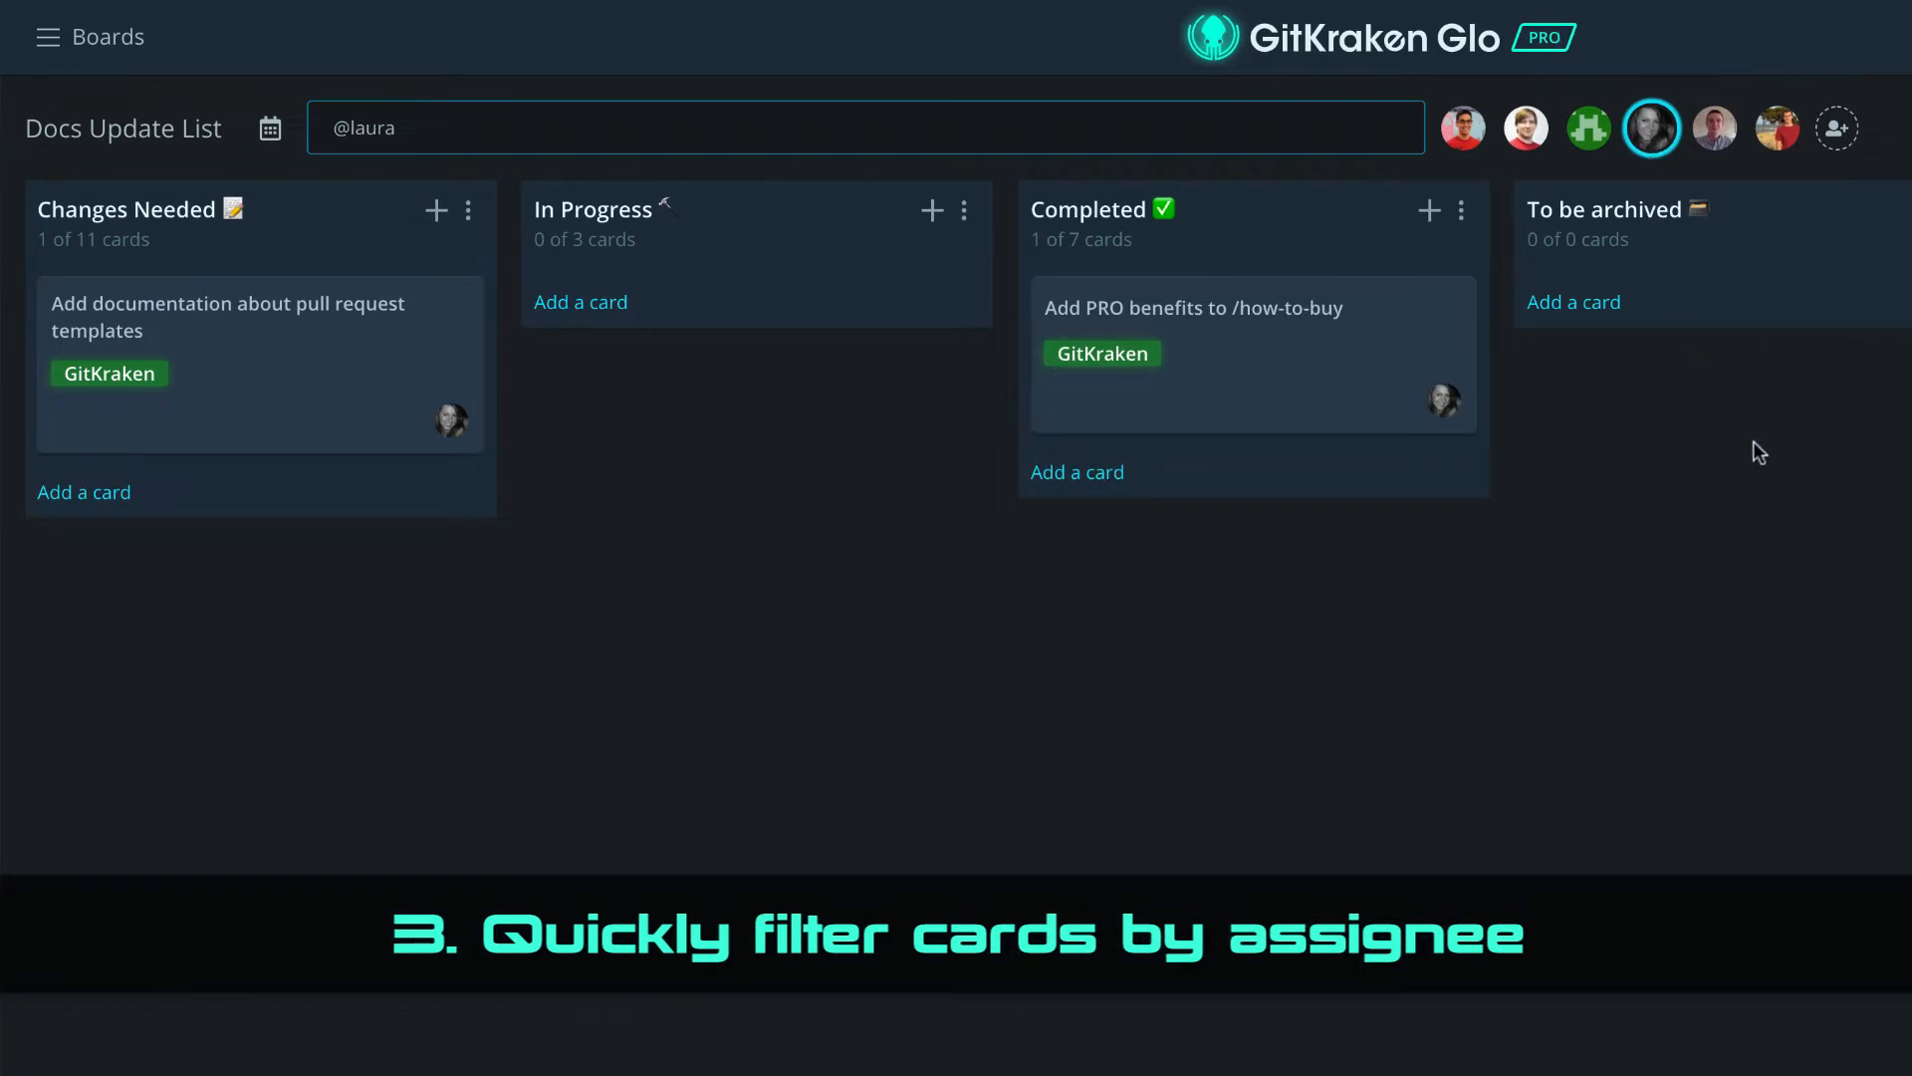
left_click(1650, 129)
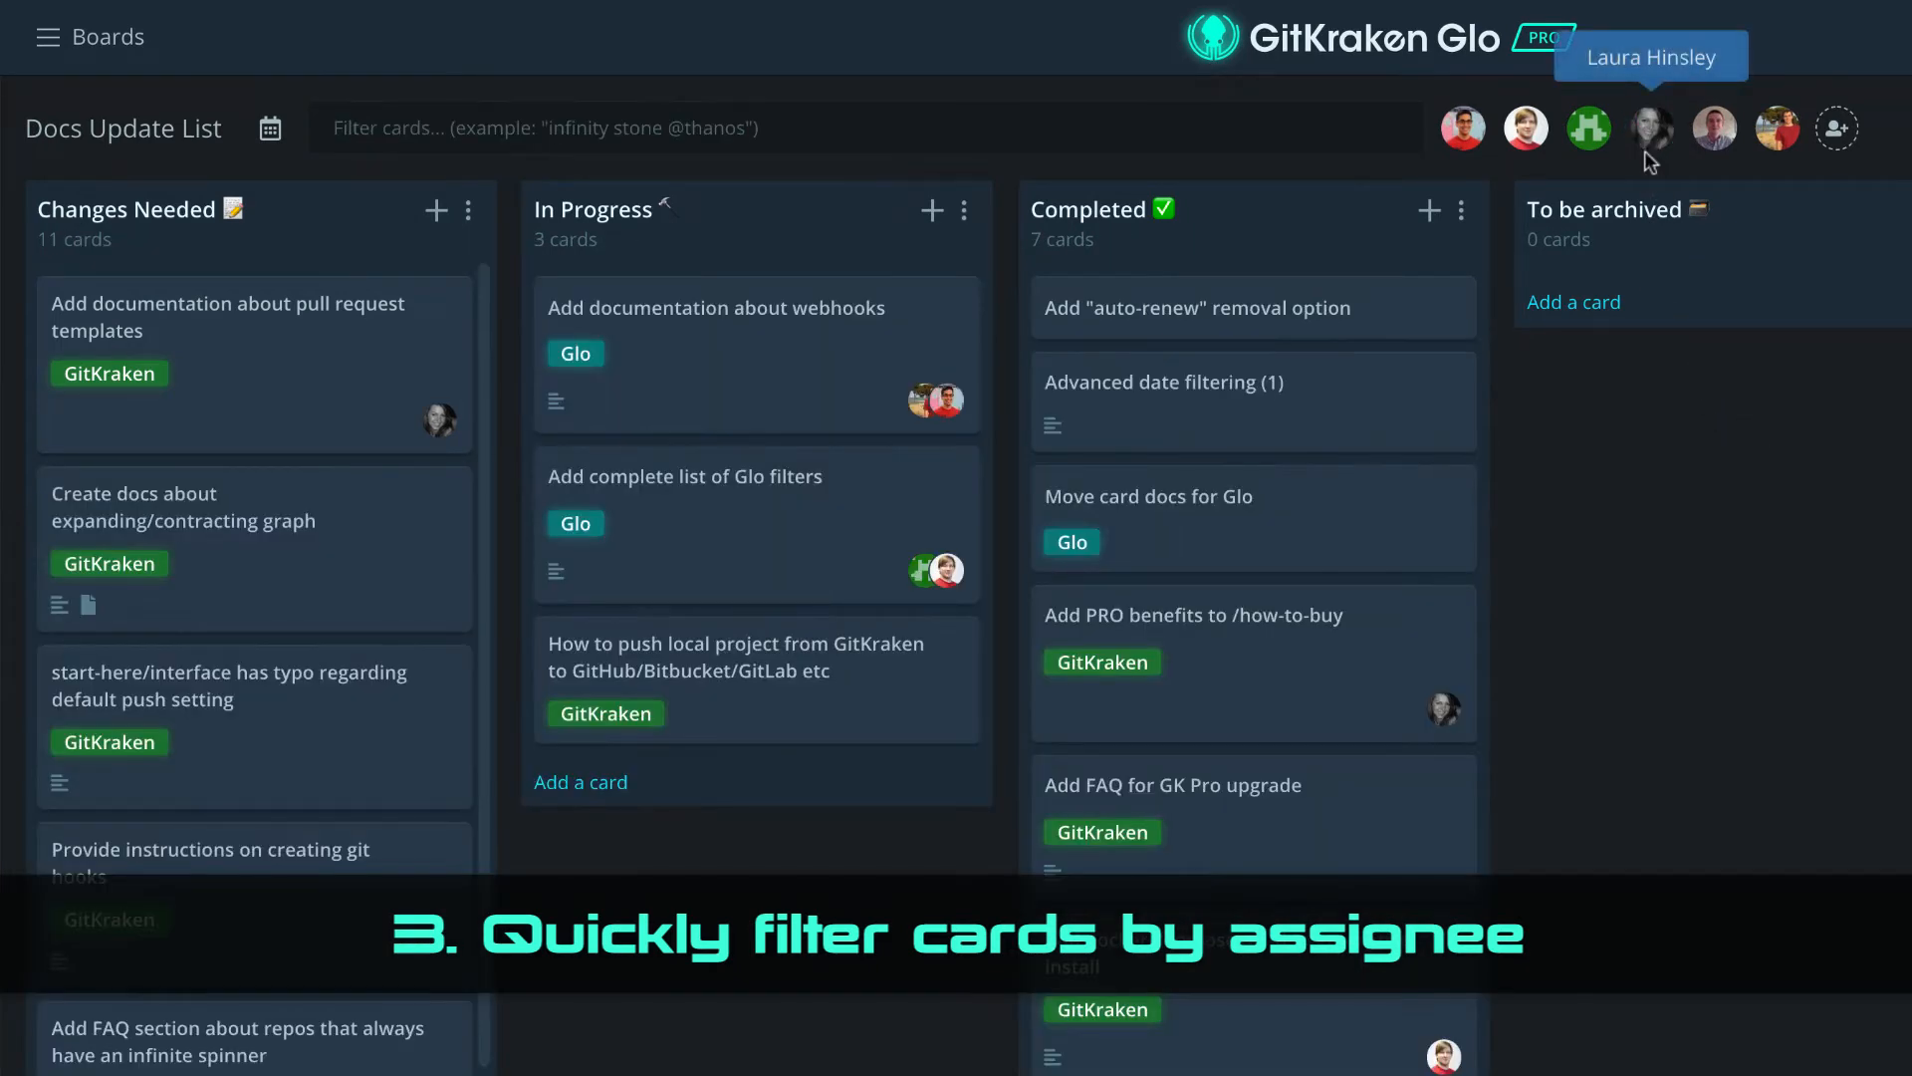
left_click(1462, 128)
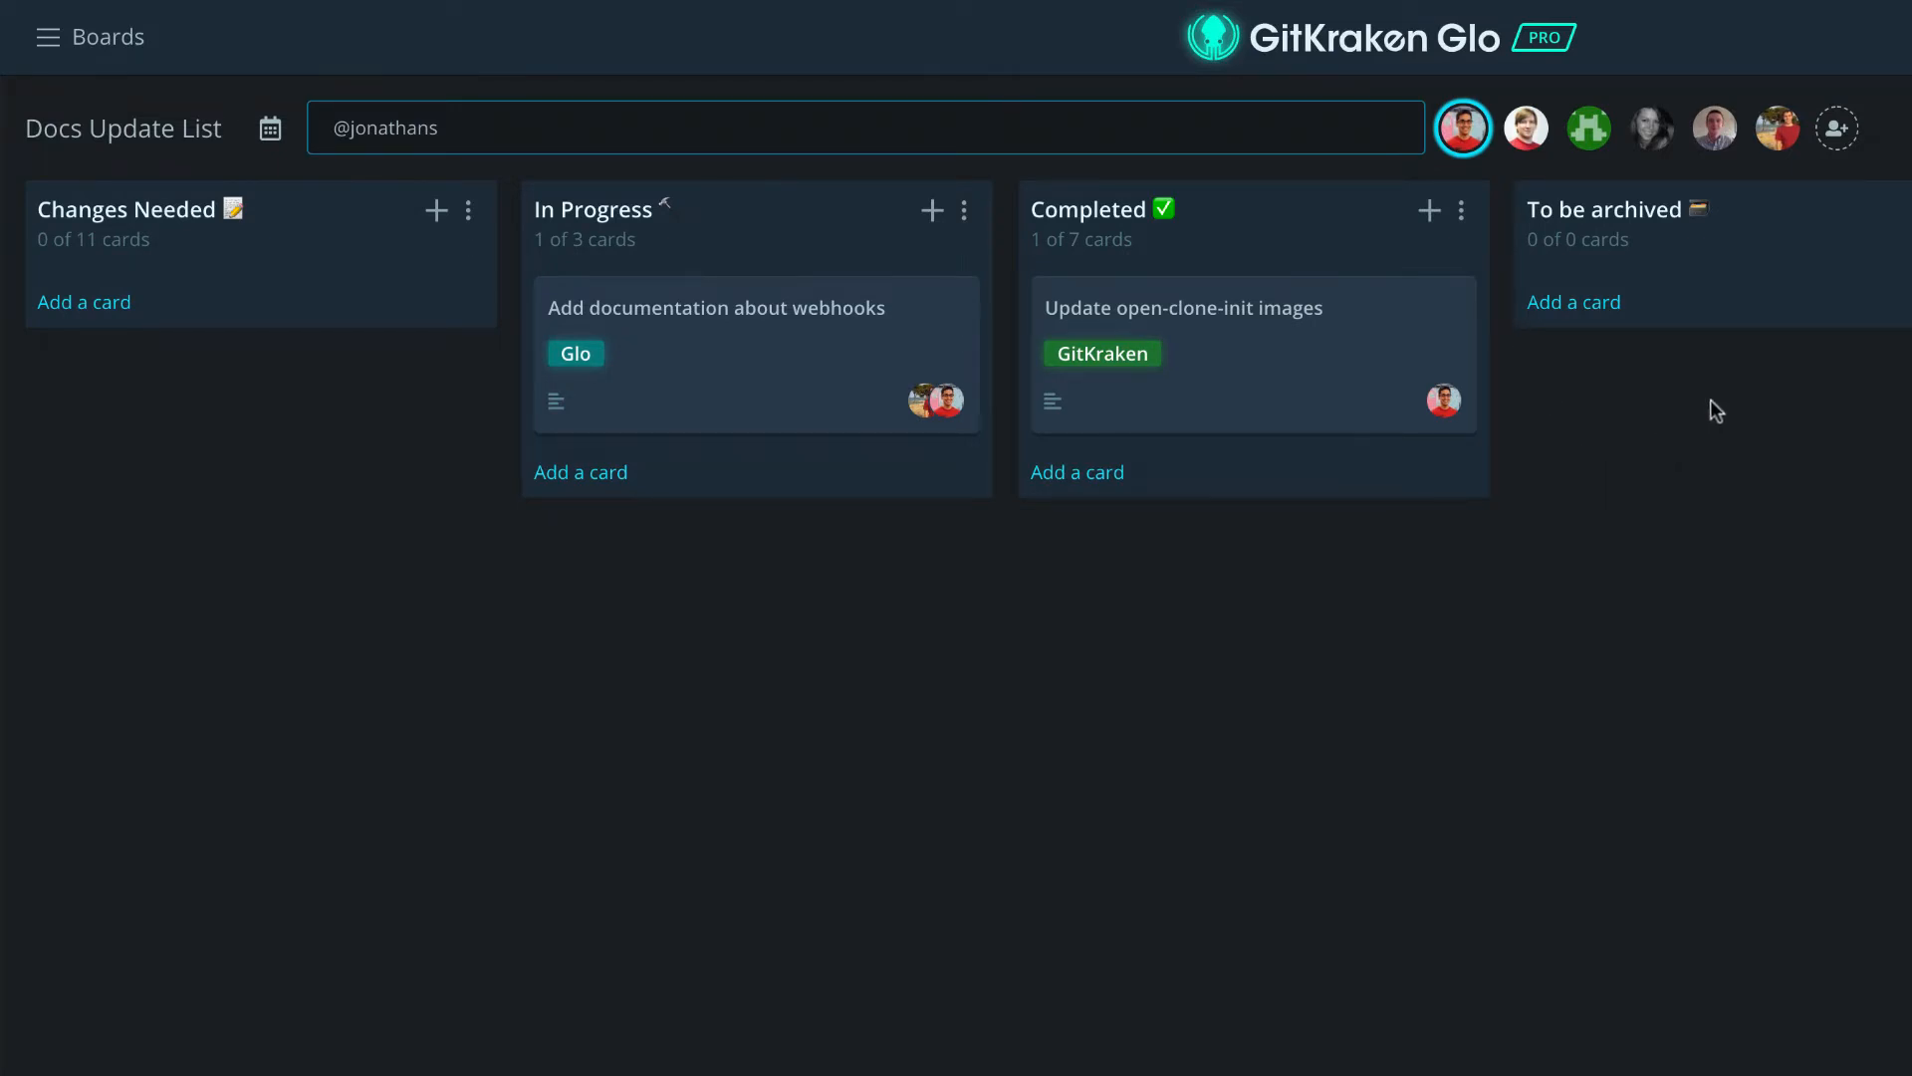
left_click(1777, 129)
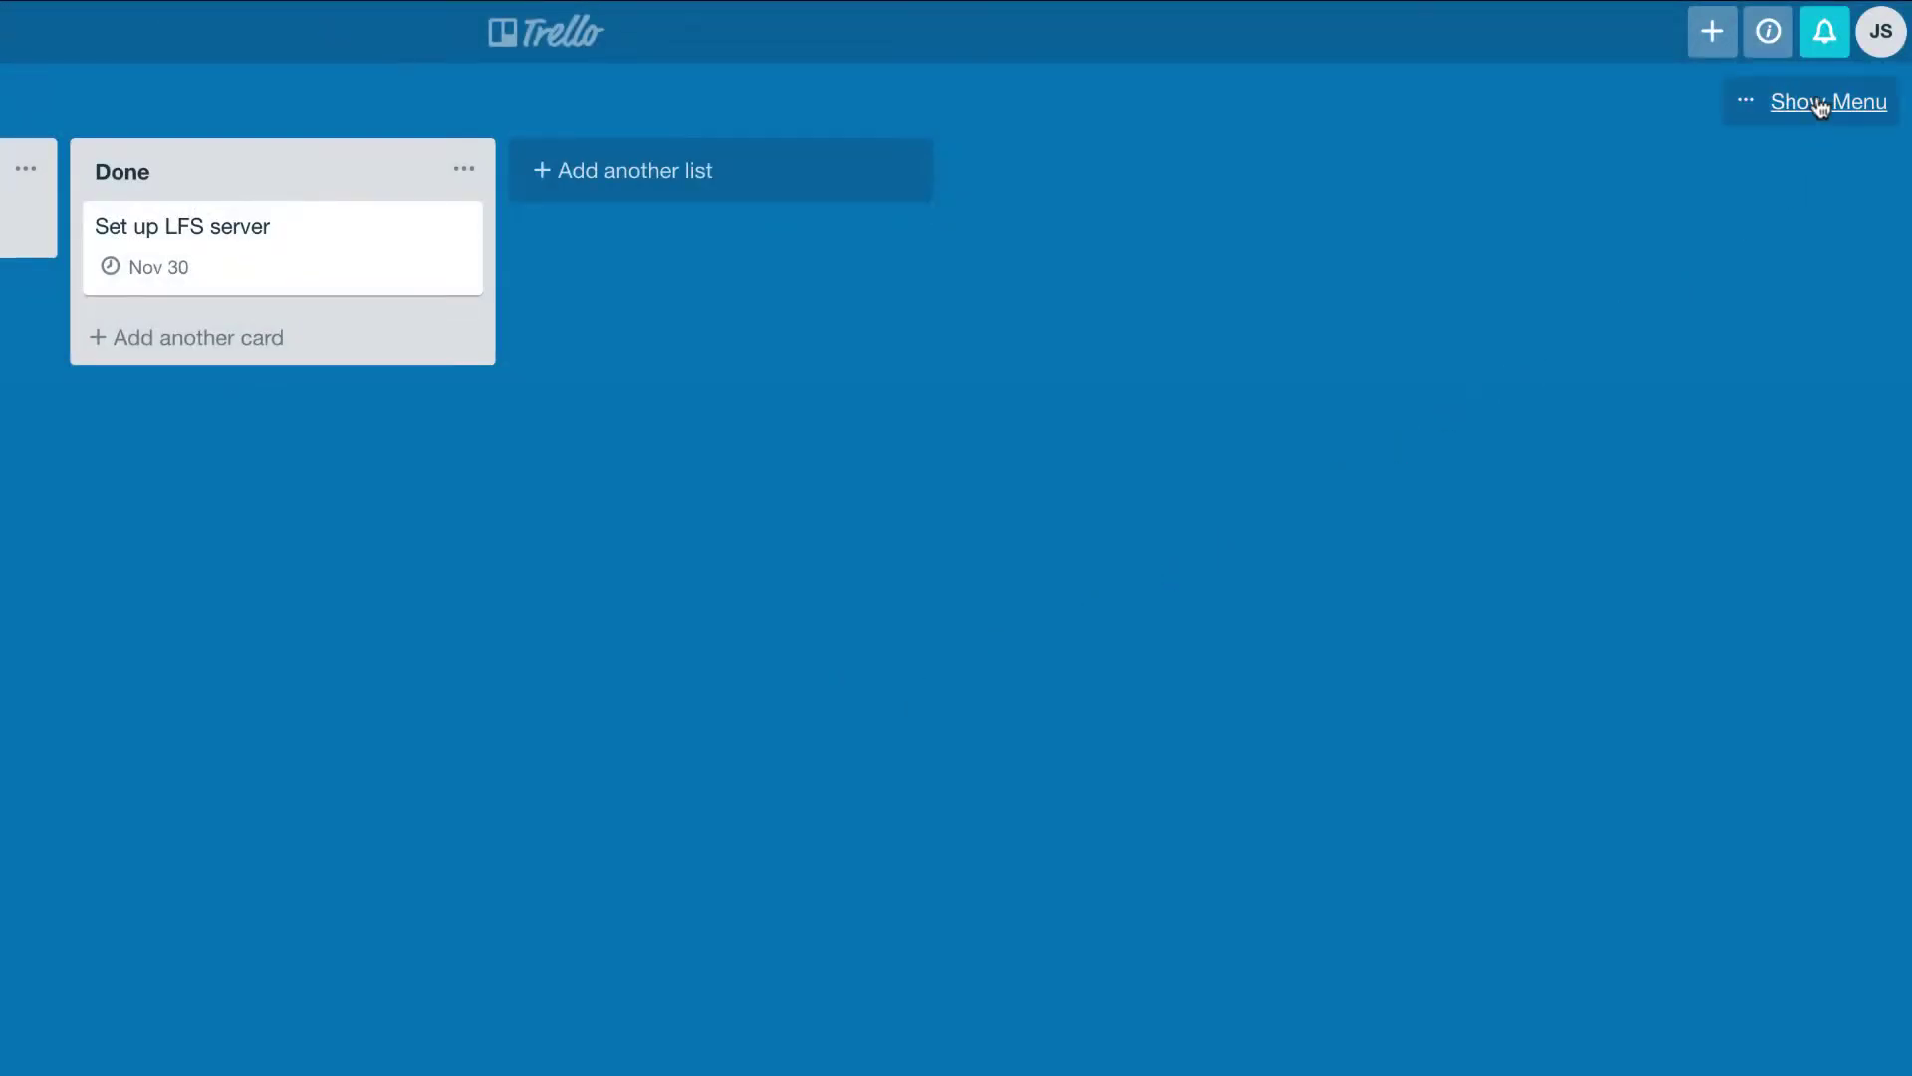
From the board menu's Power-Ups page, follow the Business Class upgrade link.
left_click(1820, 101)
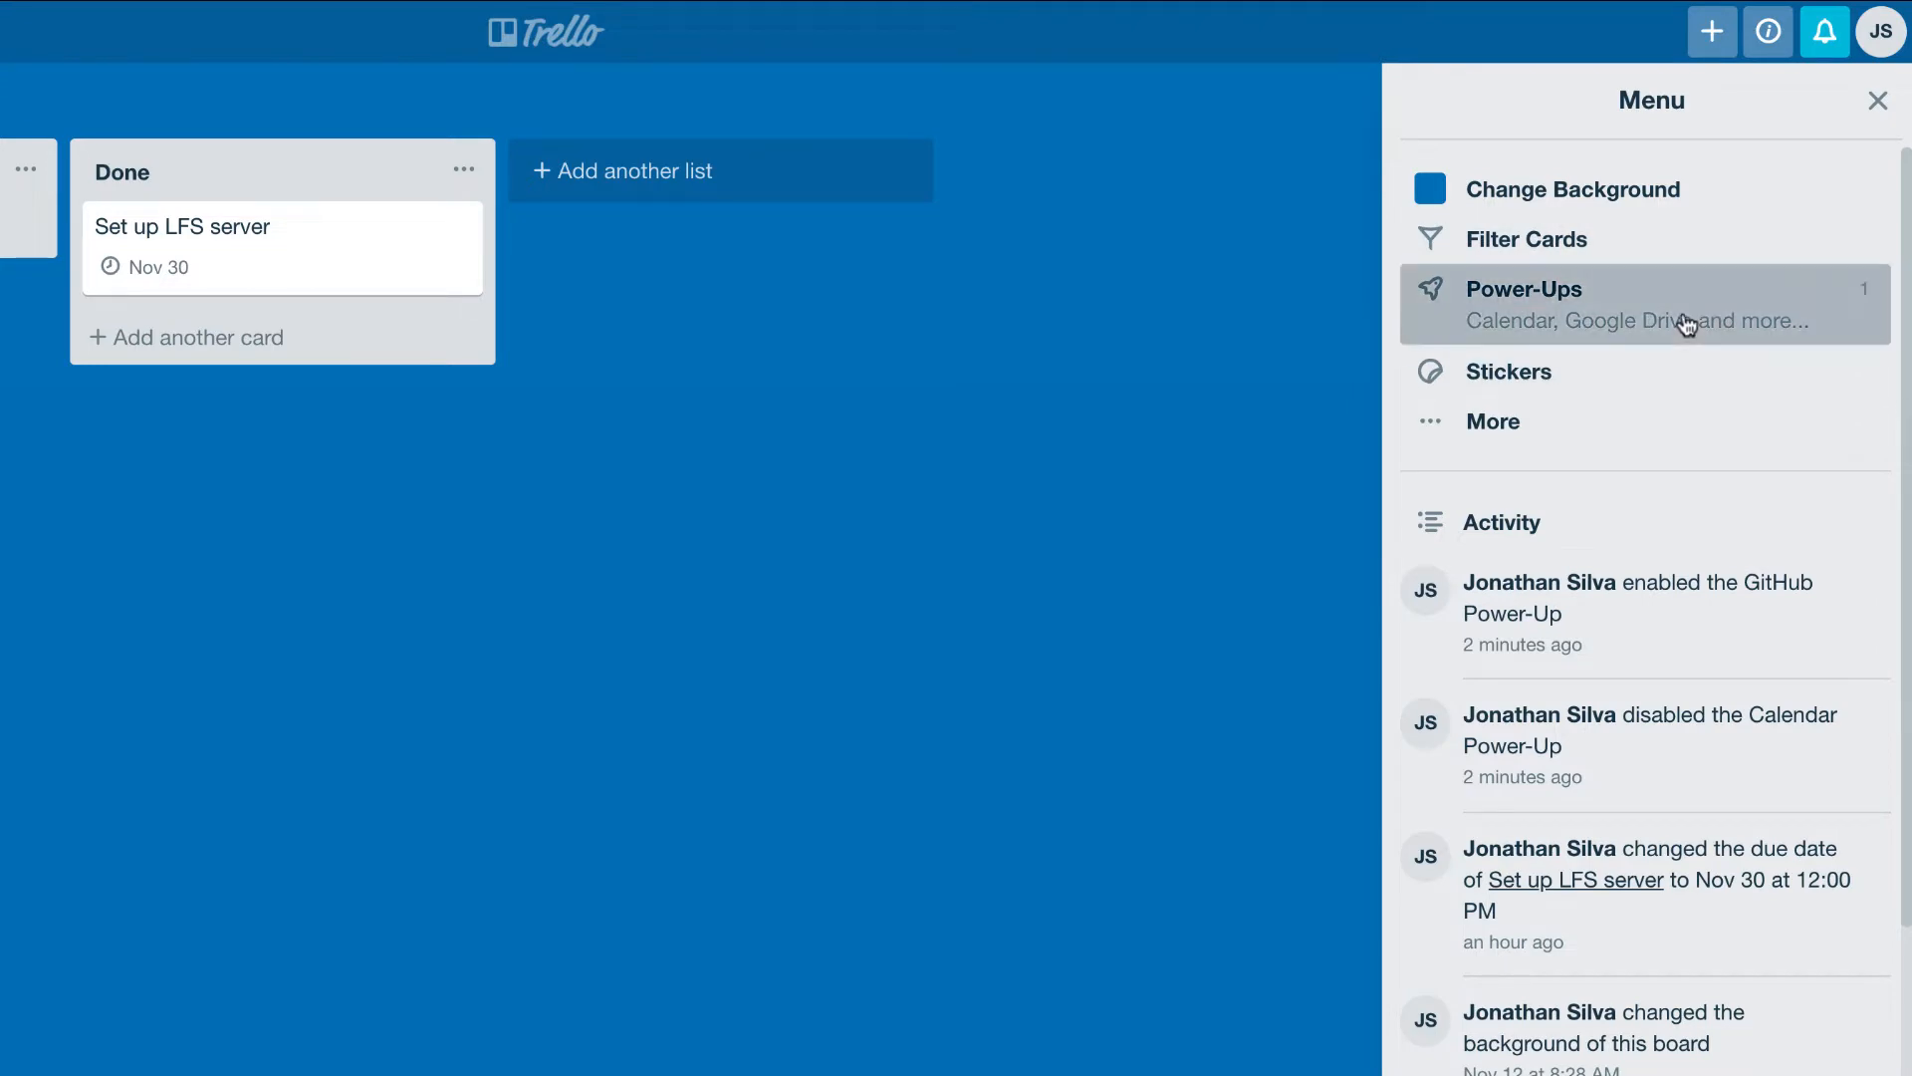
left_click(1686, 324)
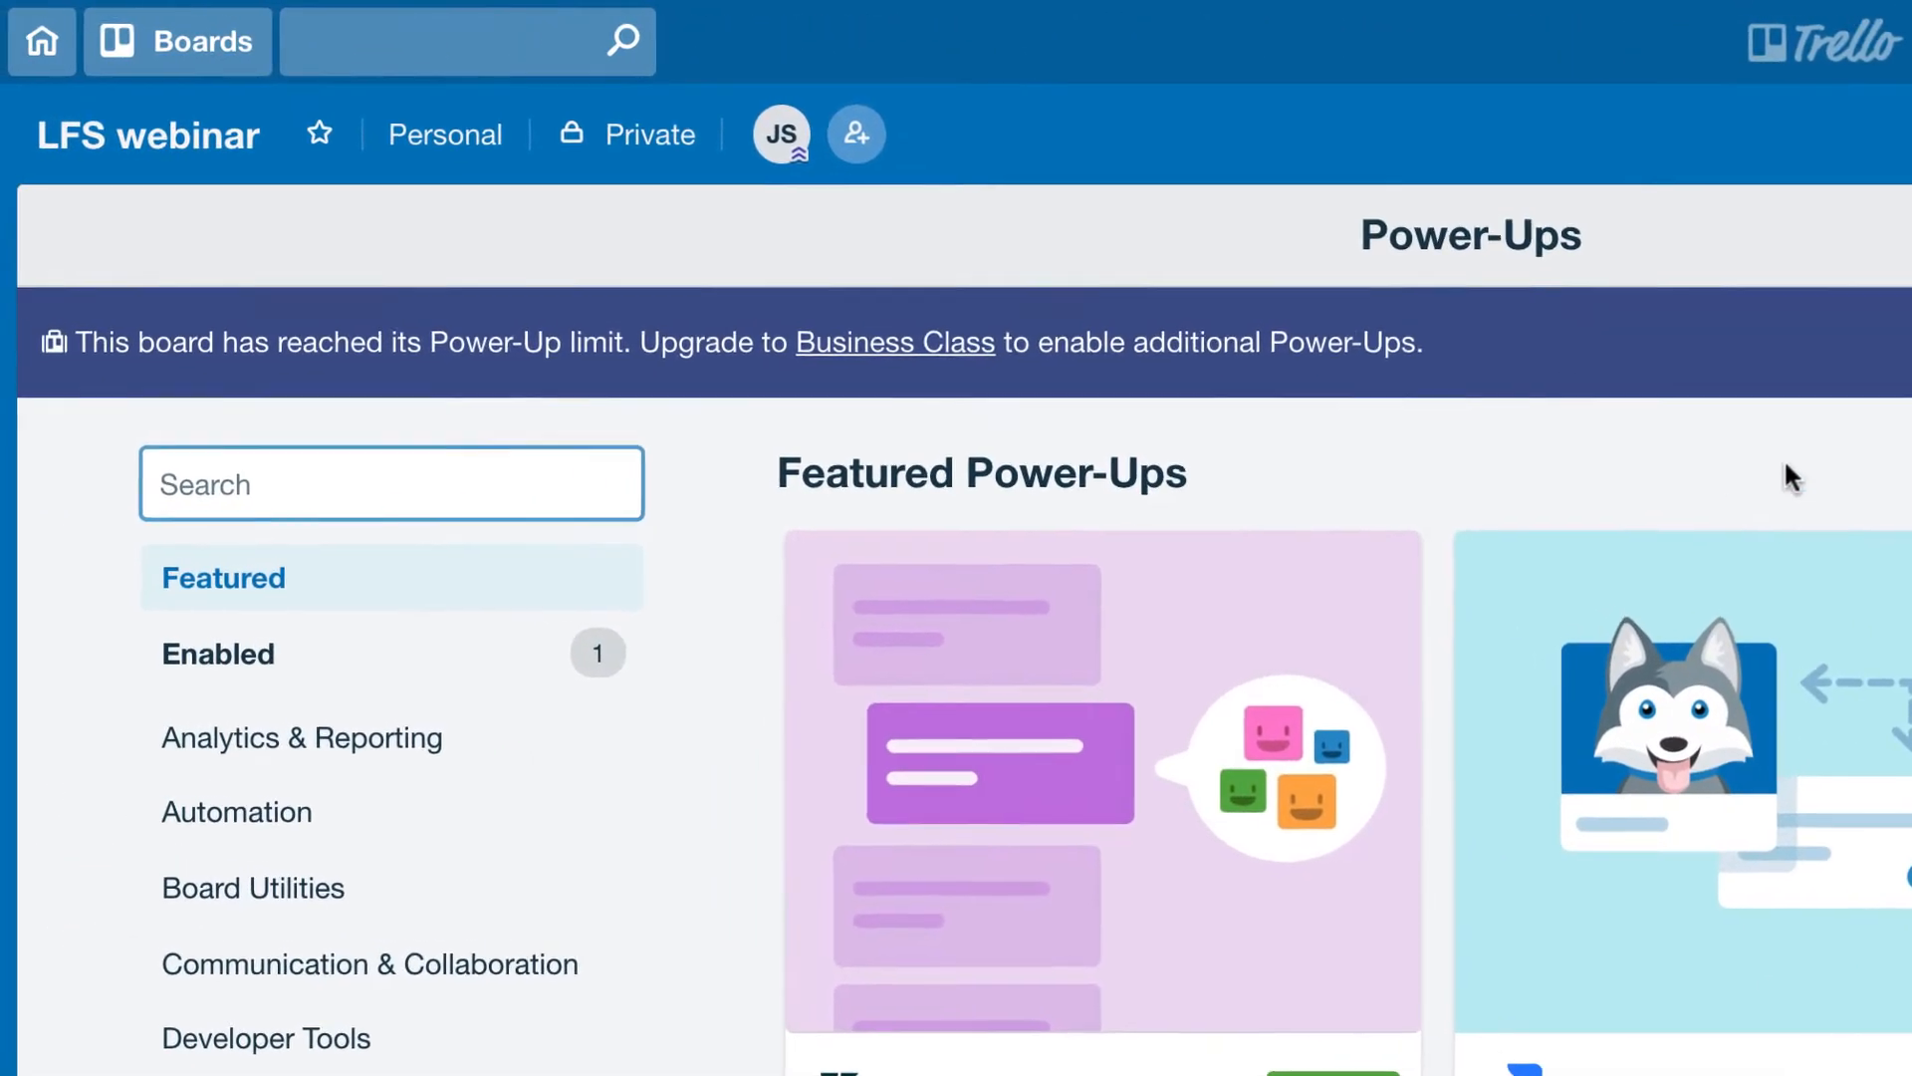
left_click(947, 353)
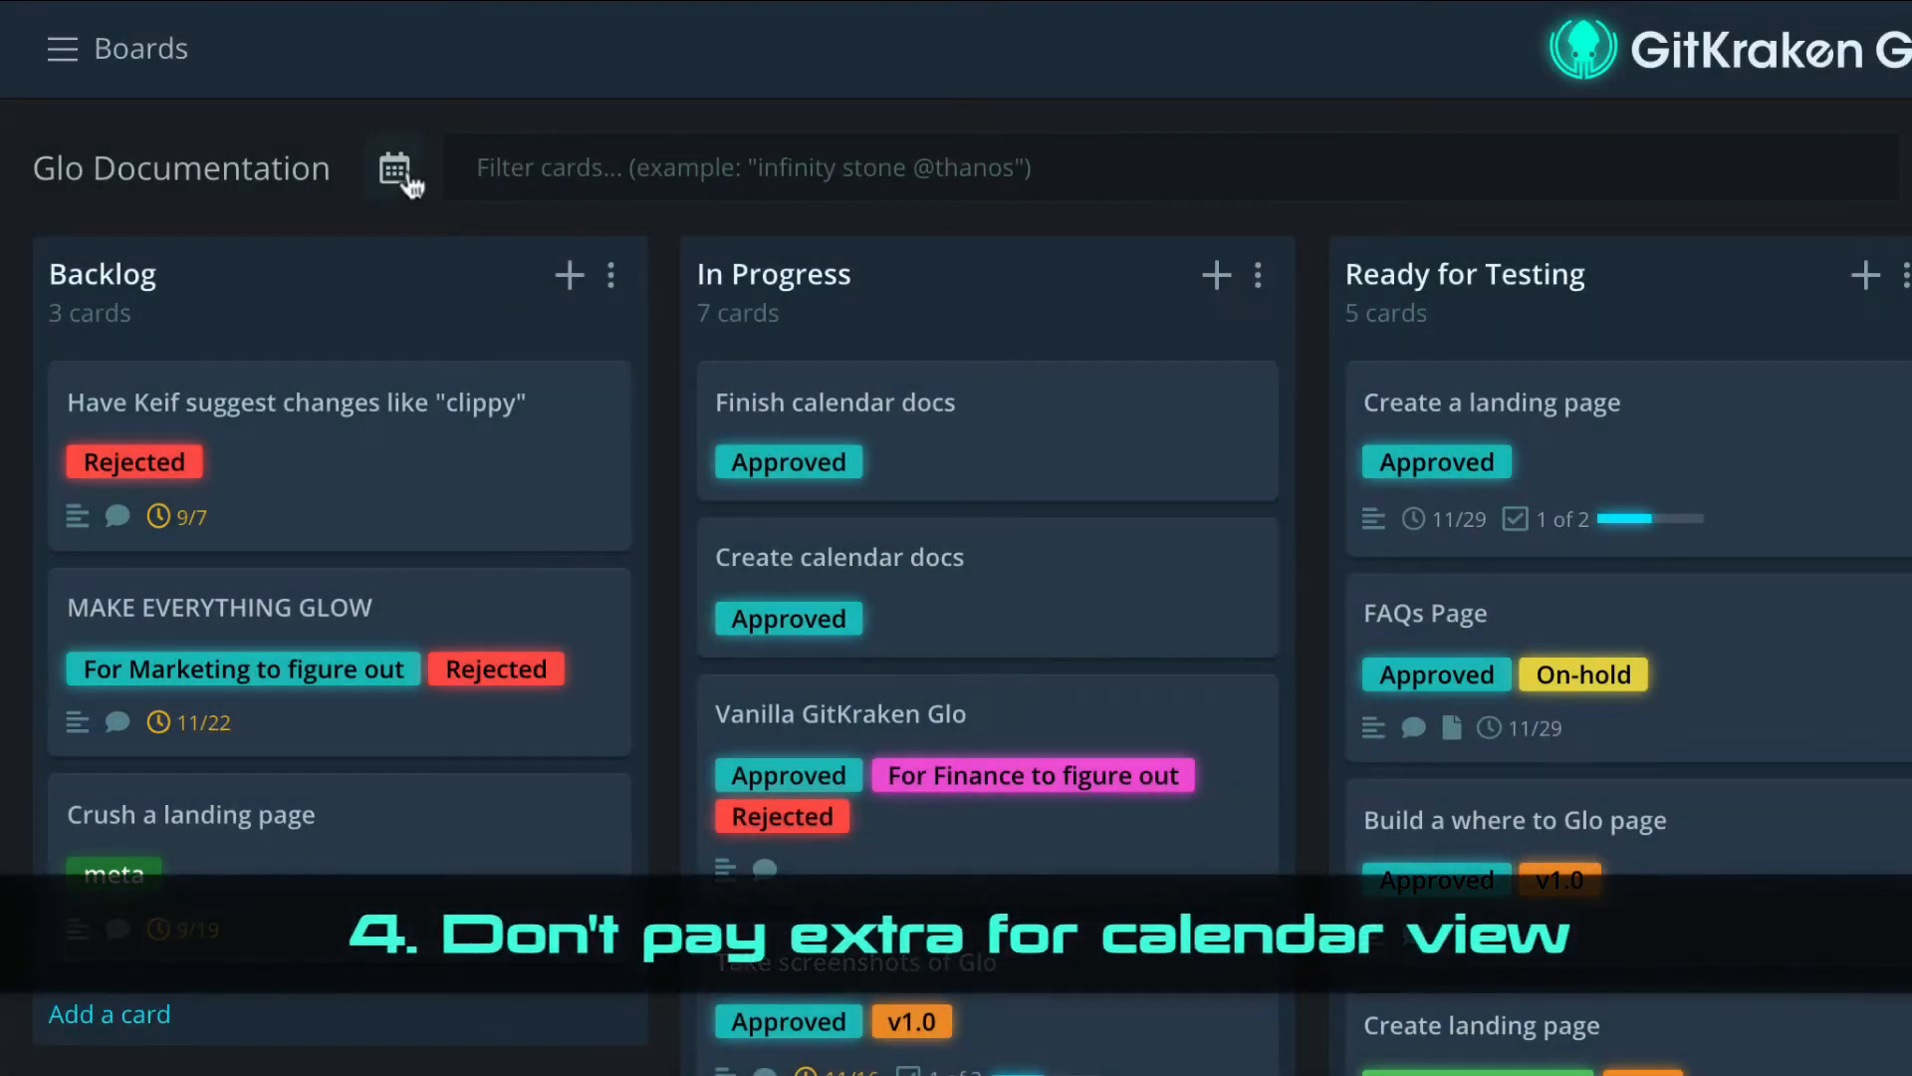
In calendar view, date Vanilla GitKraken Glo Dec 12 and move Create a landing page to Dec 14.
left_click(394, 168)
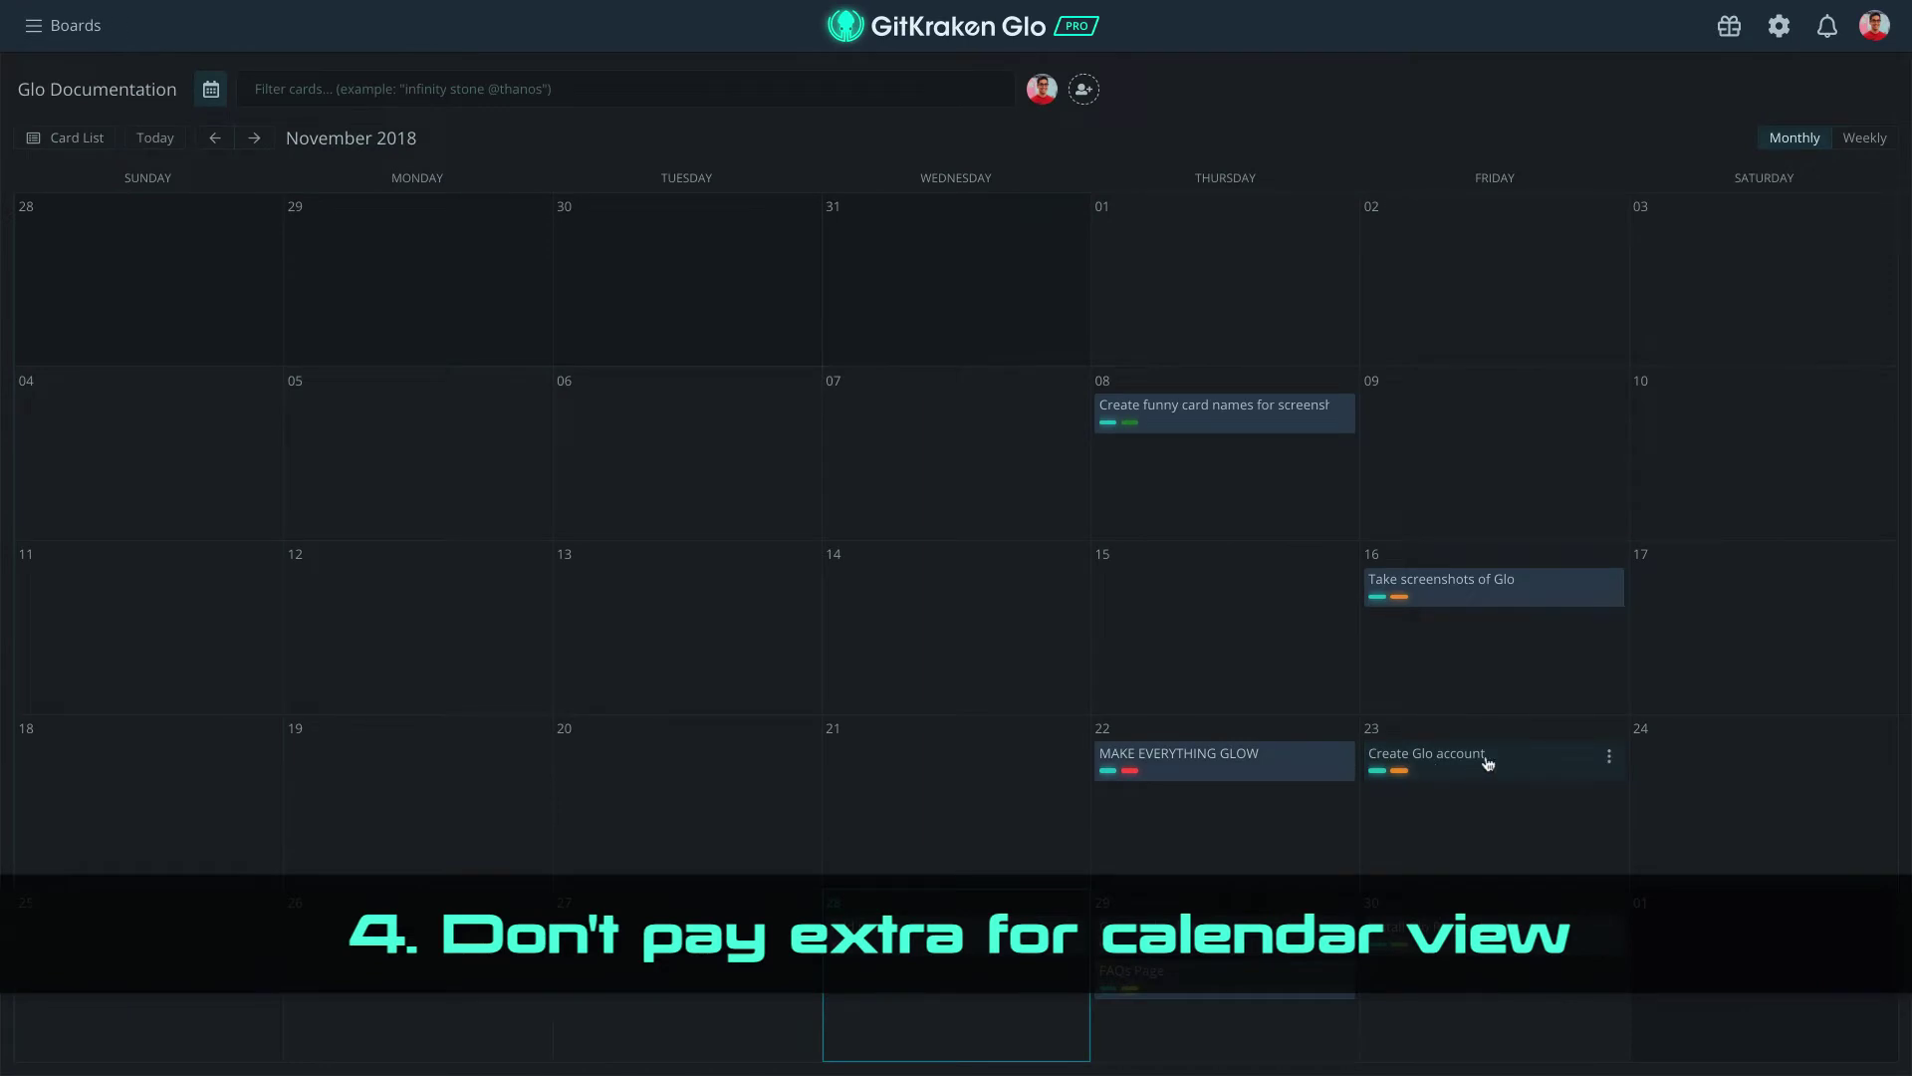
left_click(1487, 759)
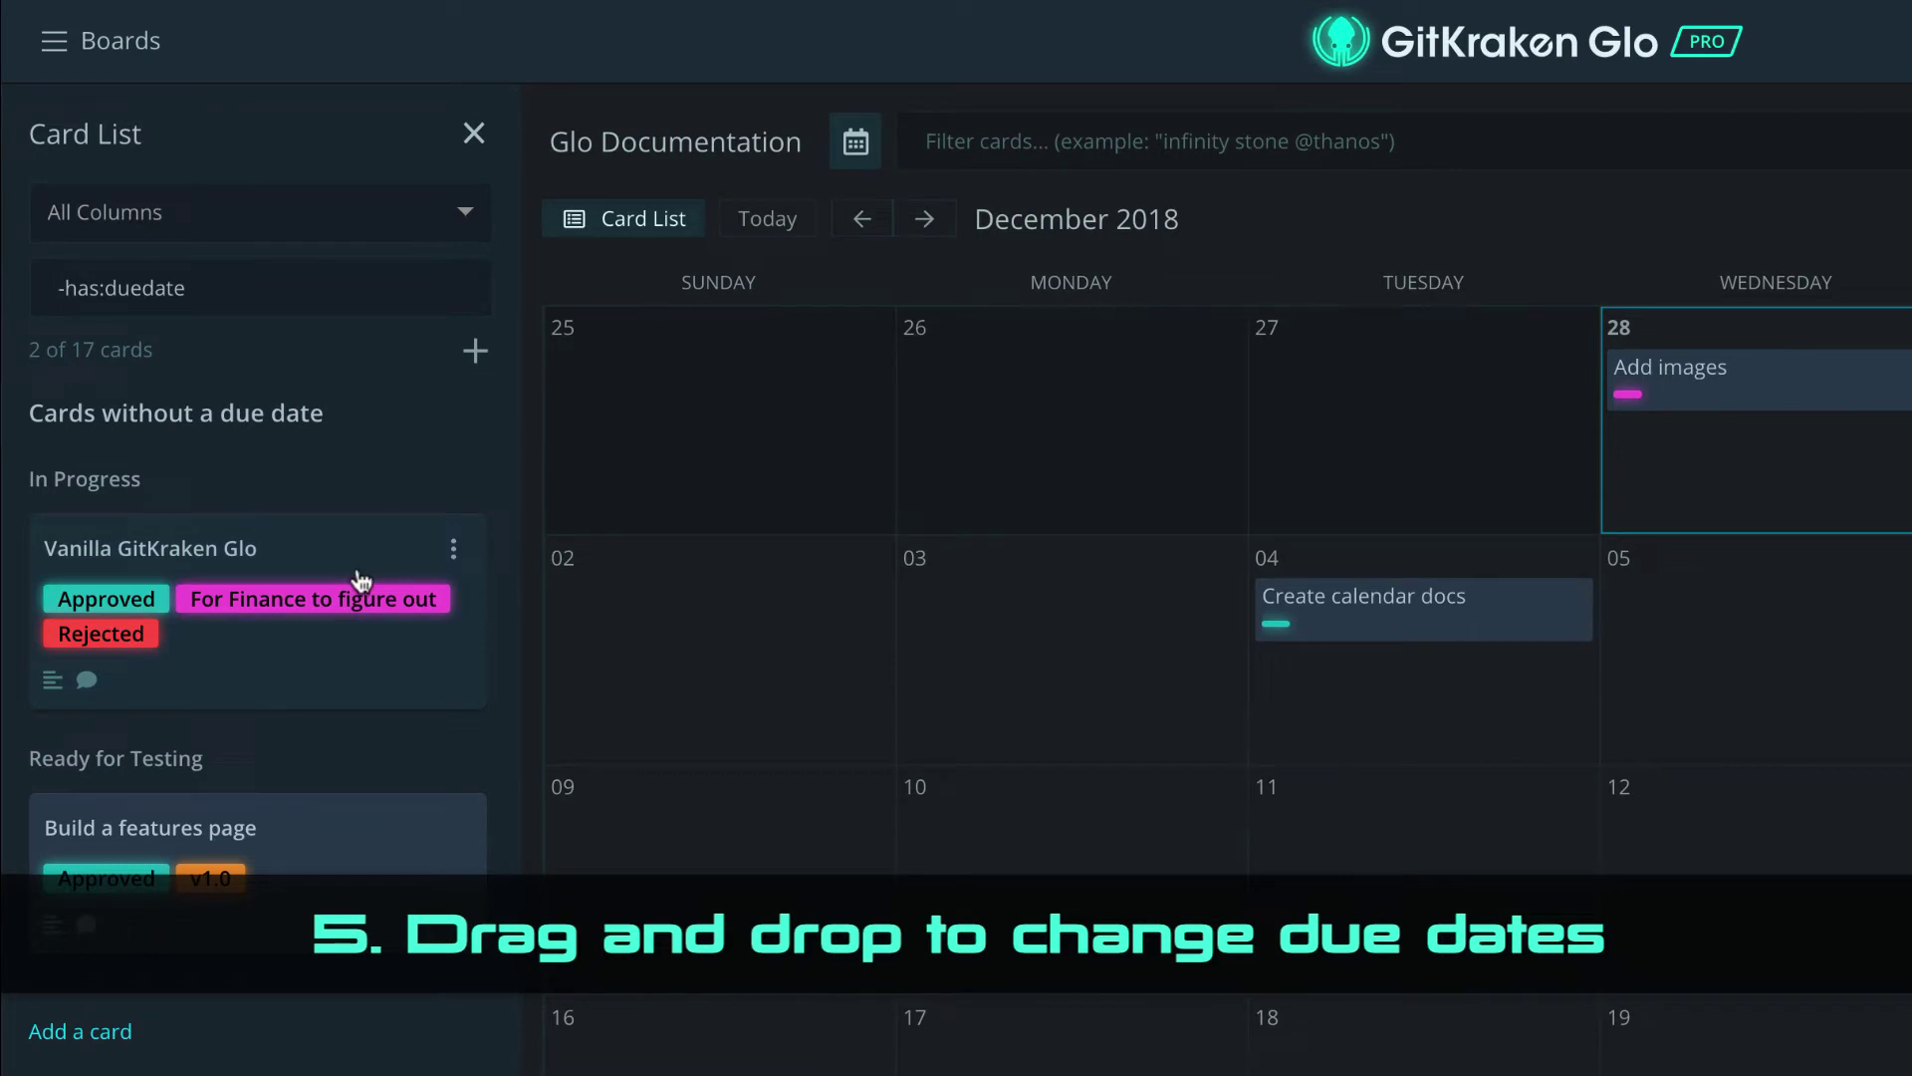
left_click_drag(359, 577, 1173, 551)
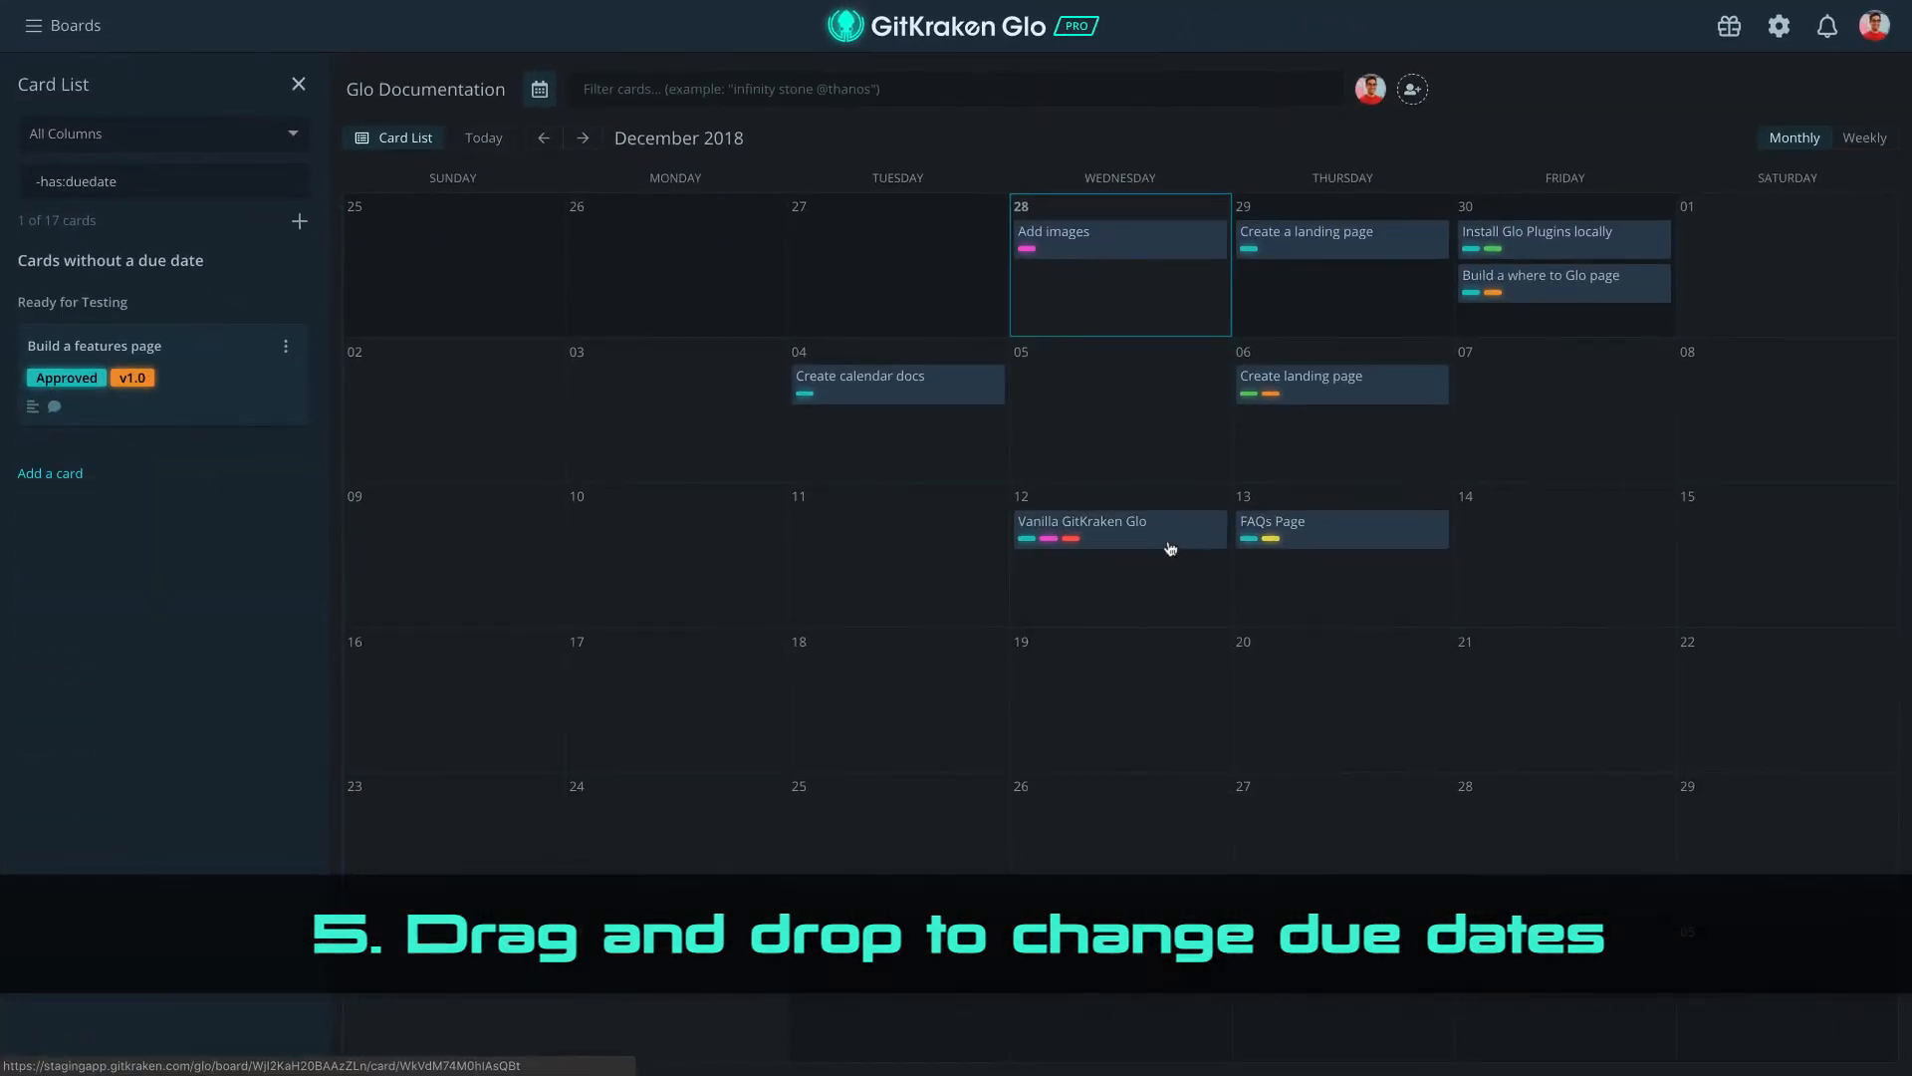
left_click_drag(1297, 241, 1499, 539)
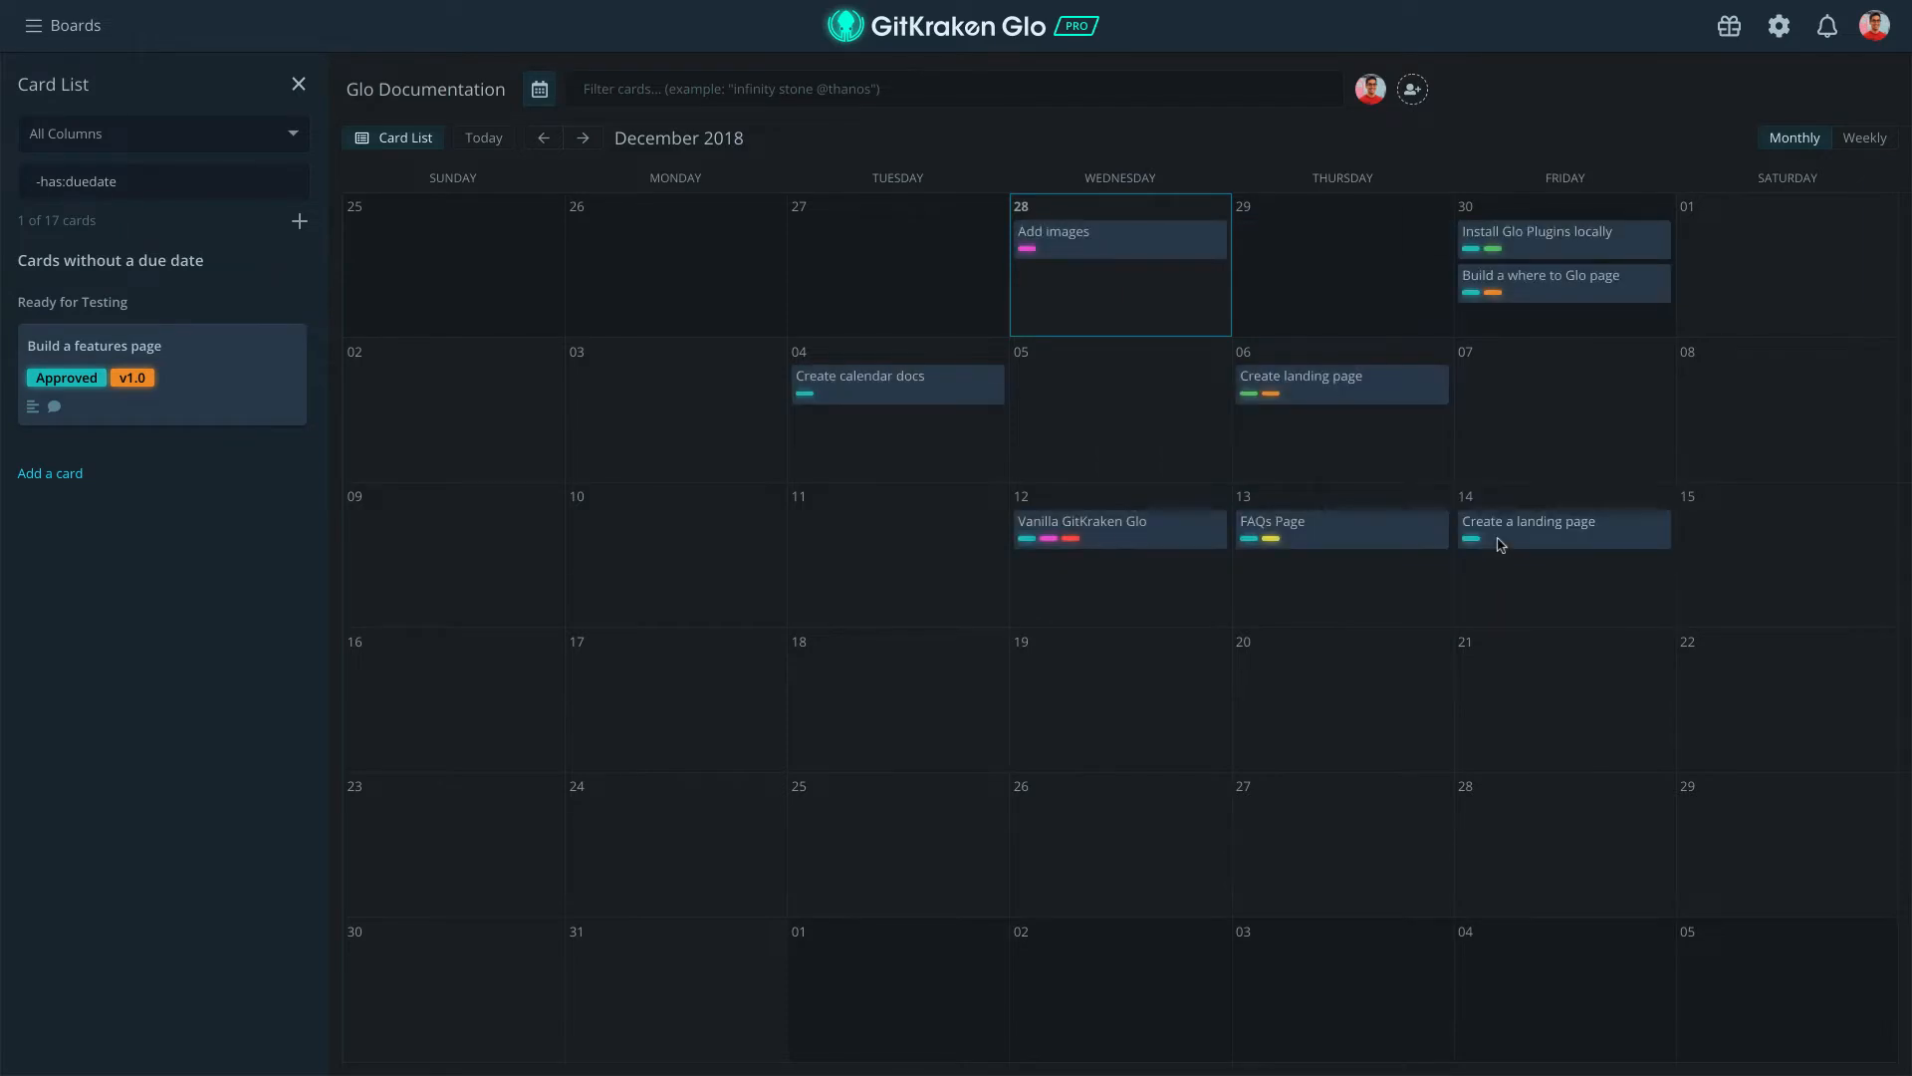
Create a new card on the Dec 20 calendar cell named Make new markdown file.
left_click(1335, 713)
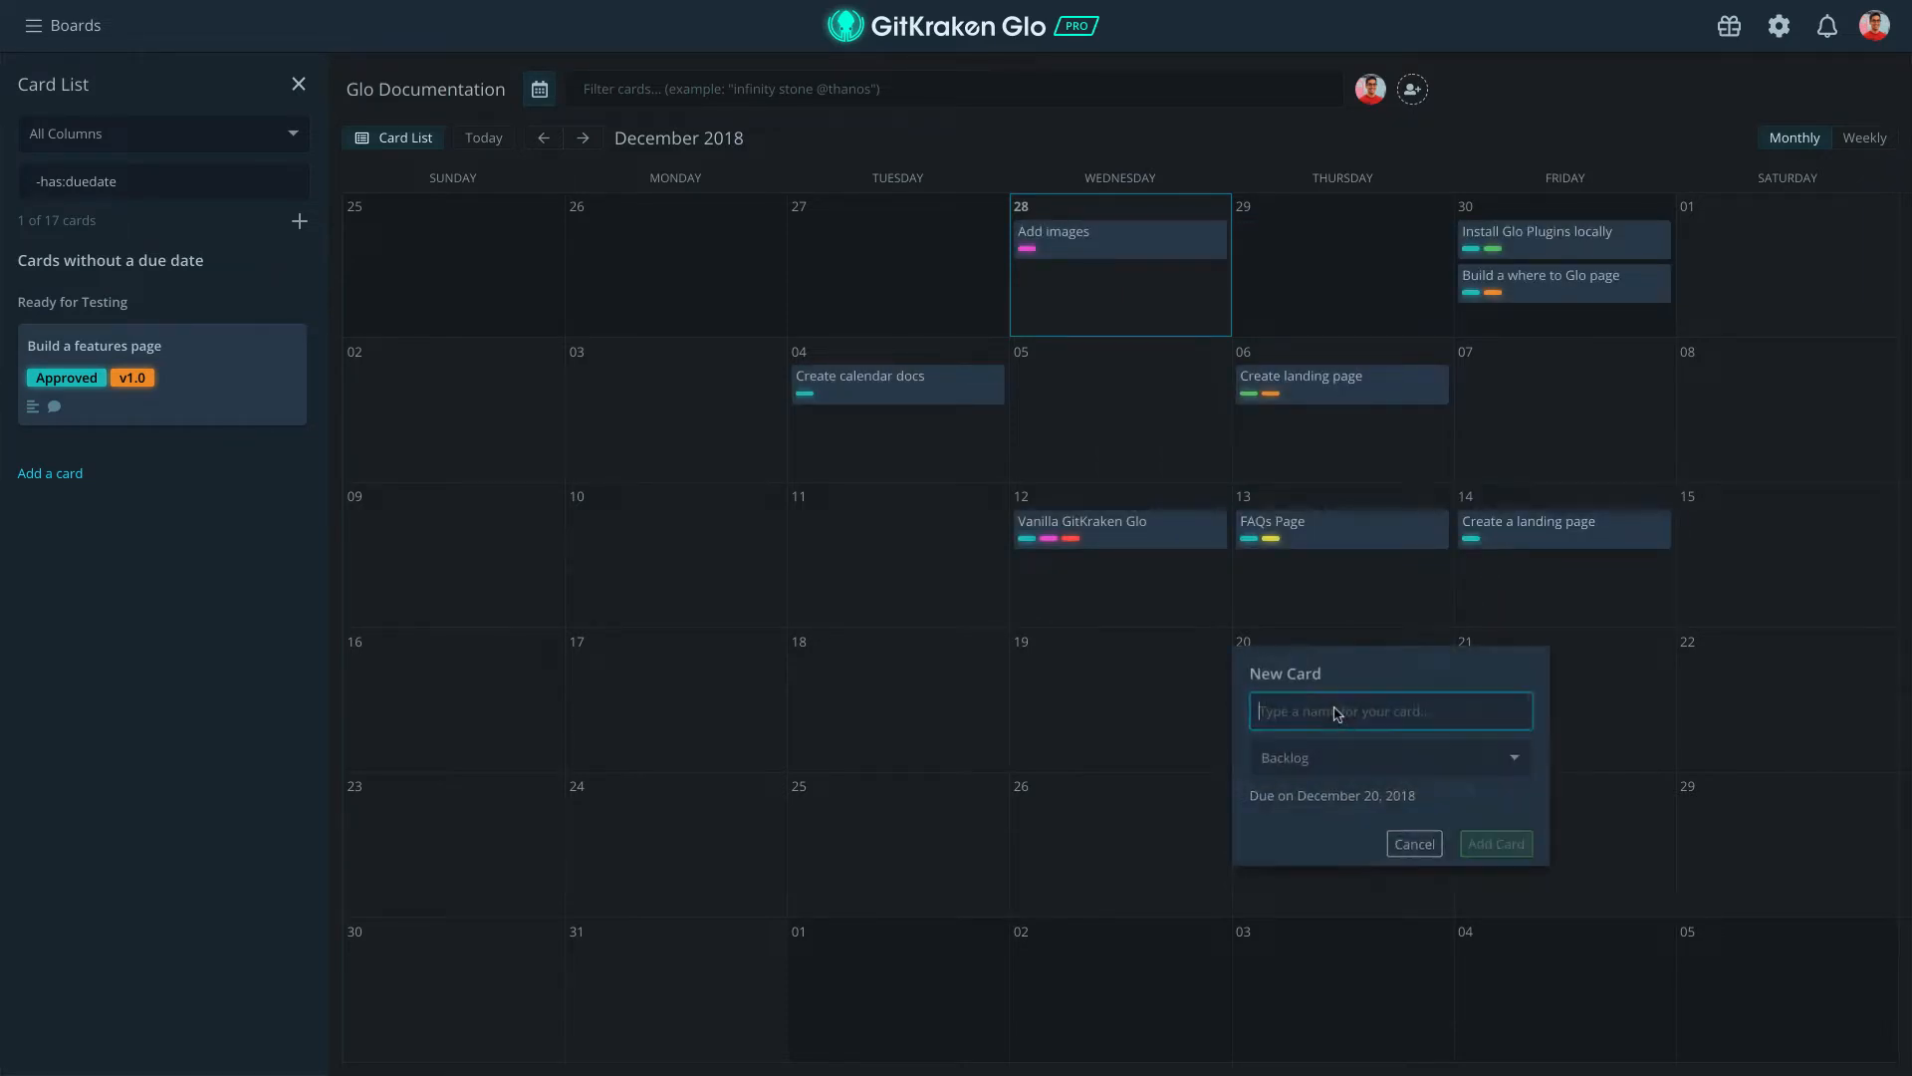
type("Make ")
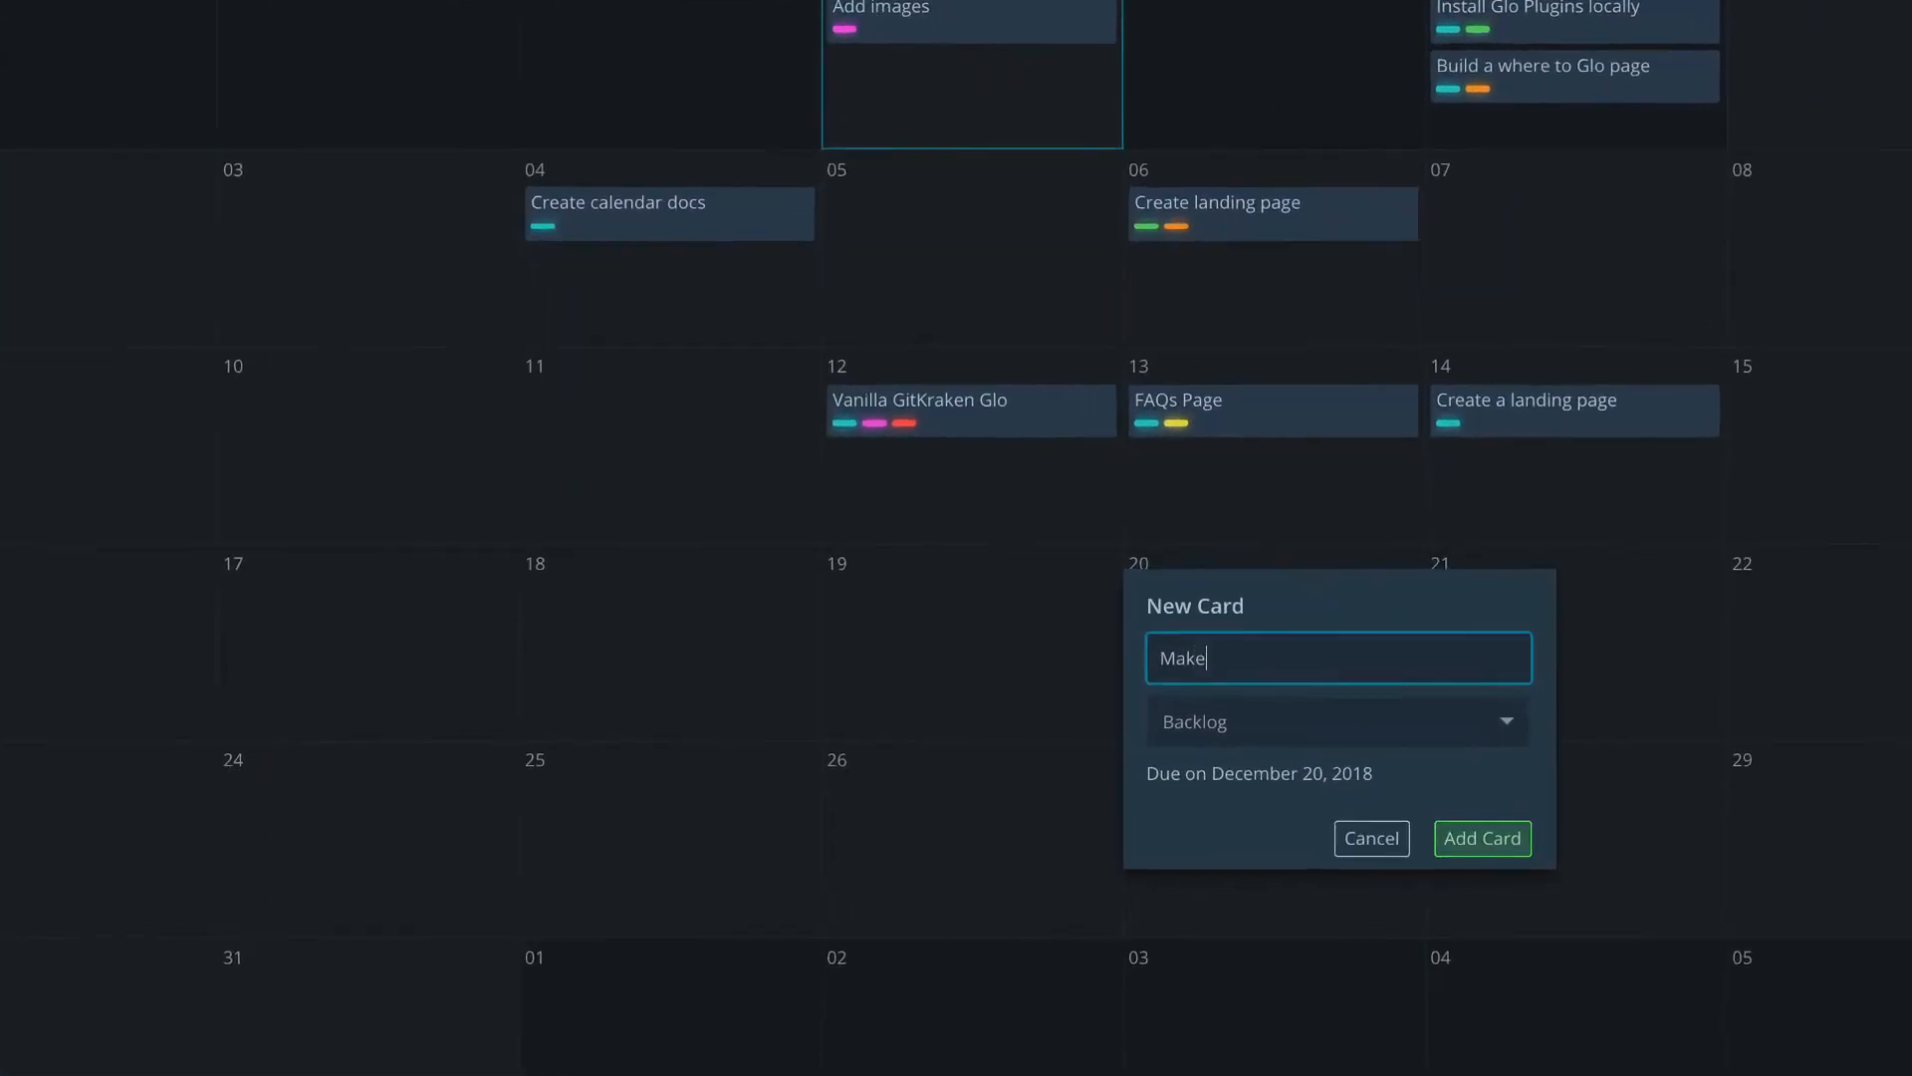
type("new m")
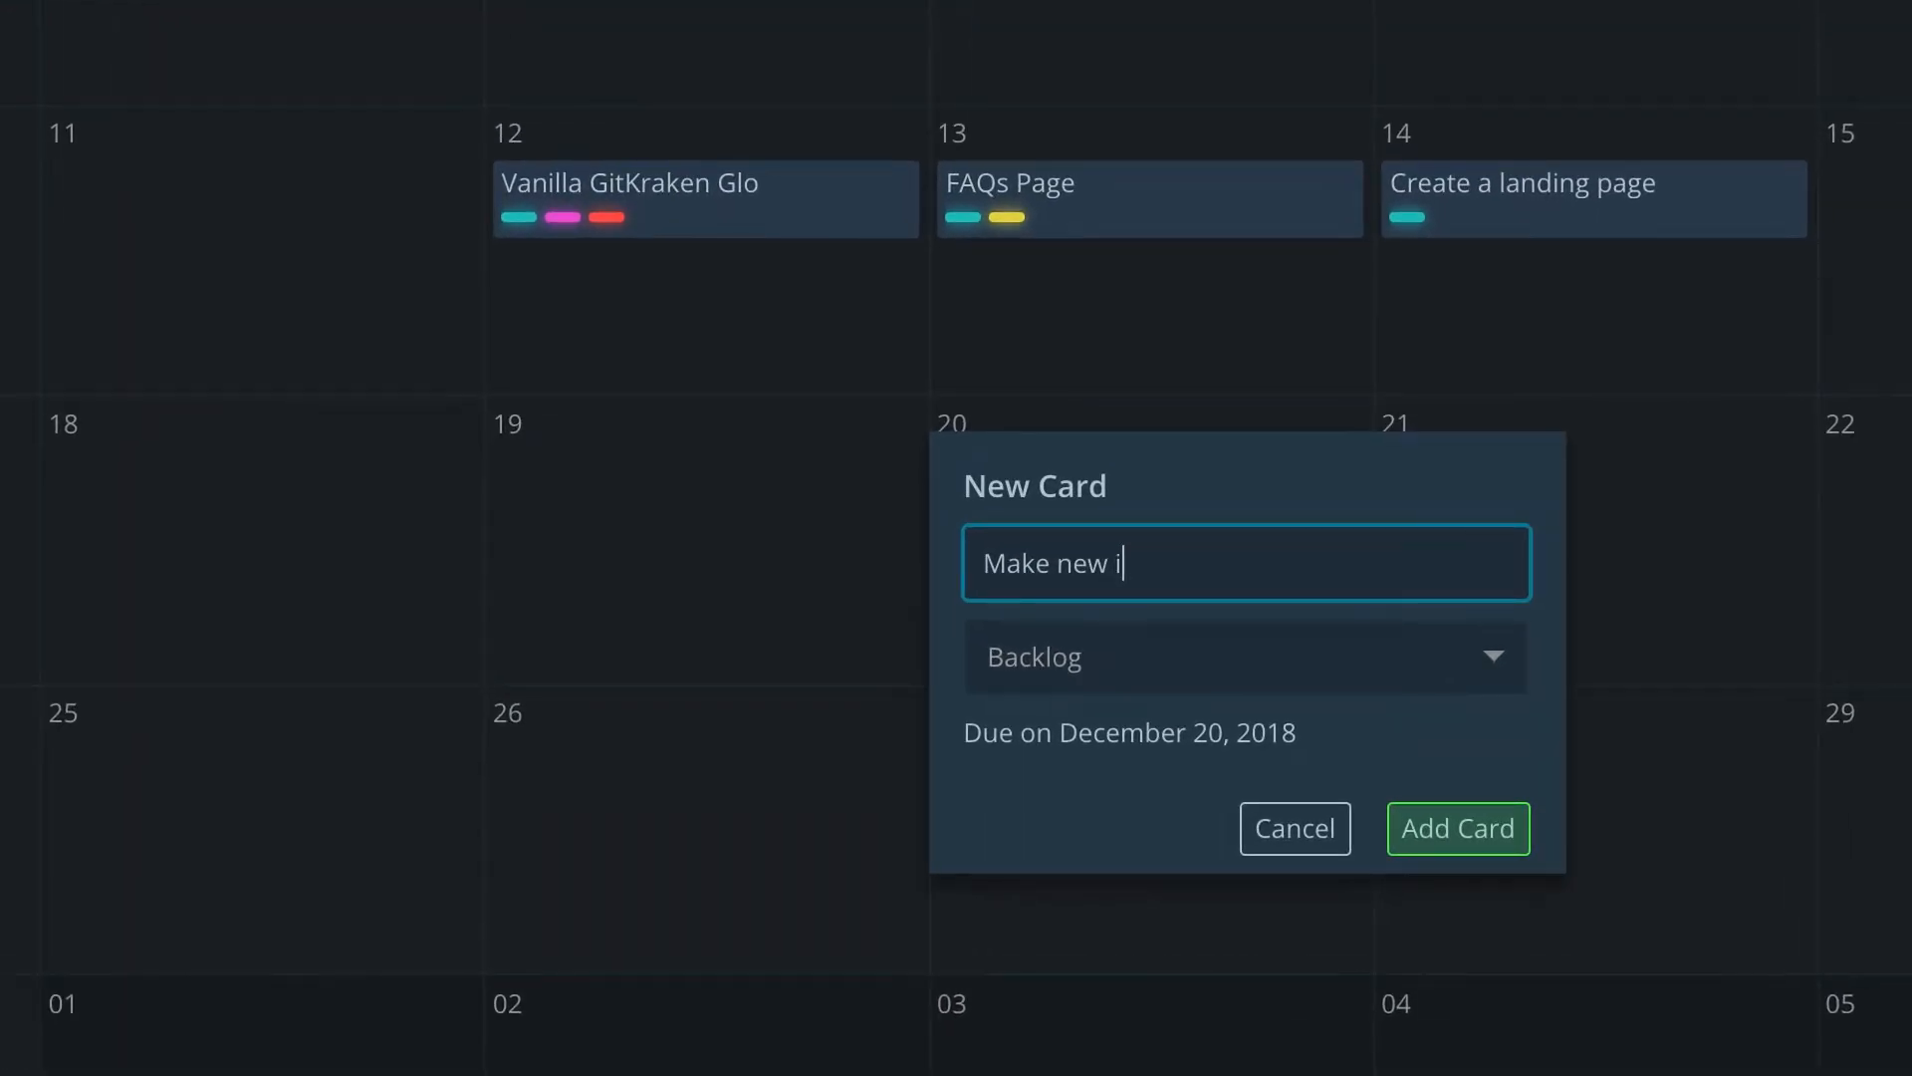
type("arke")
type("own fi")
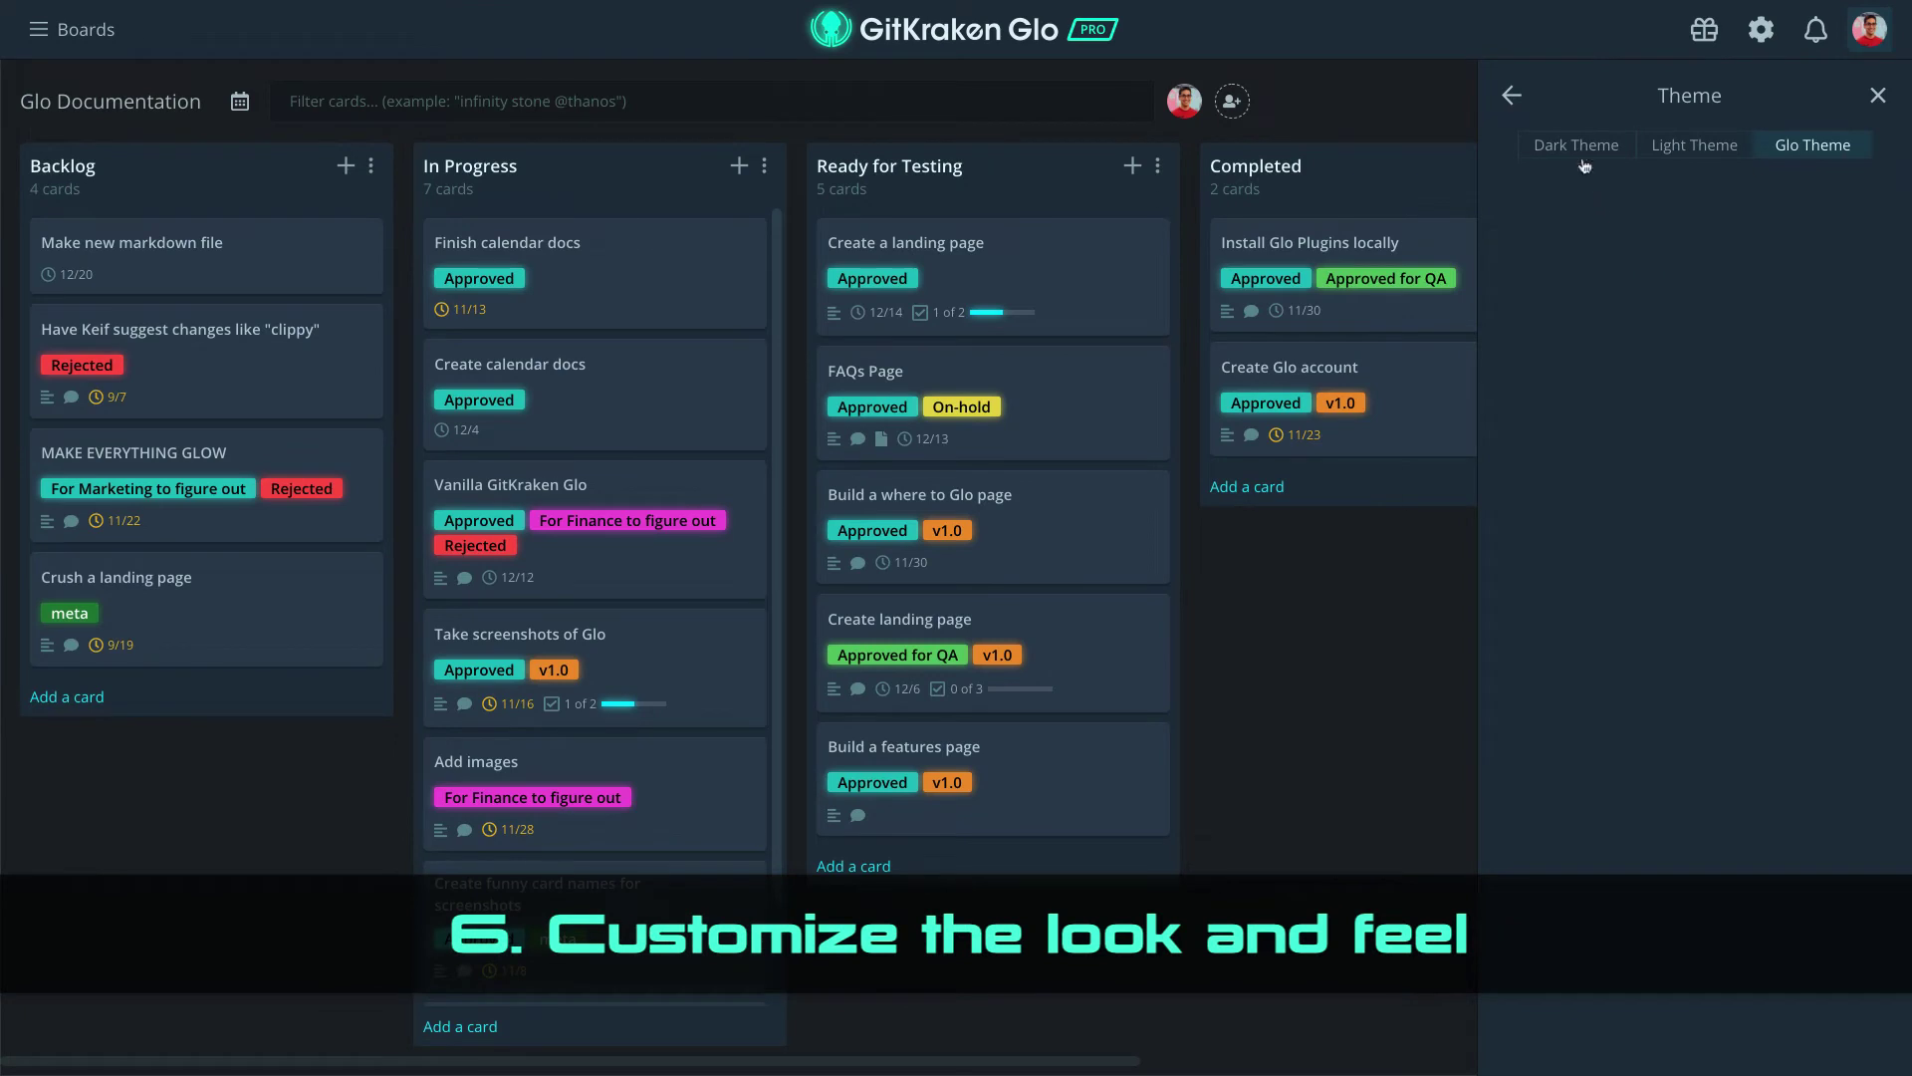
Cycle the board through Dark, Glo and finally Light theme.
left_click(1582, 146)
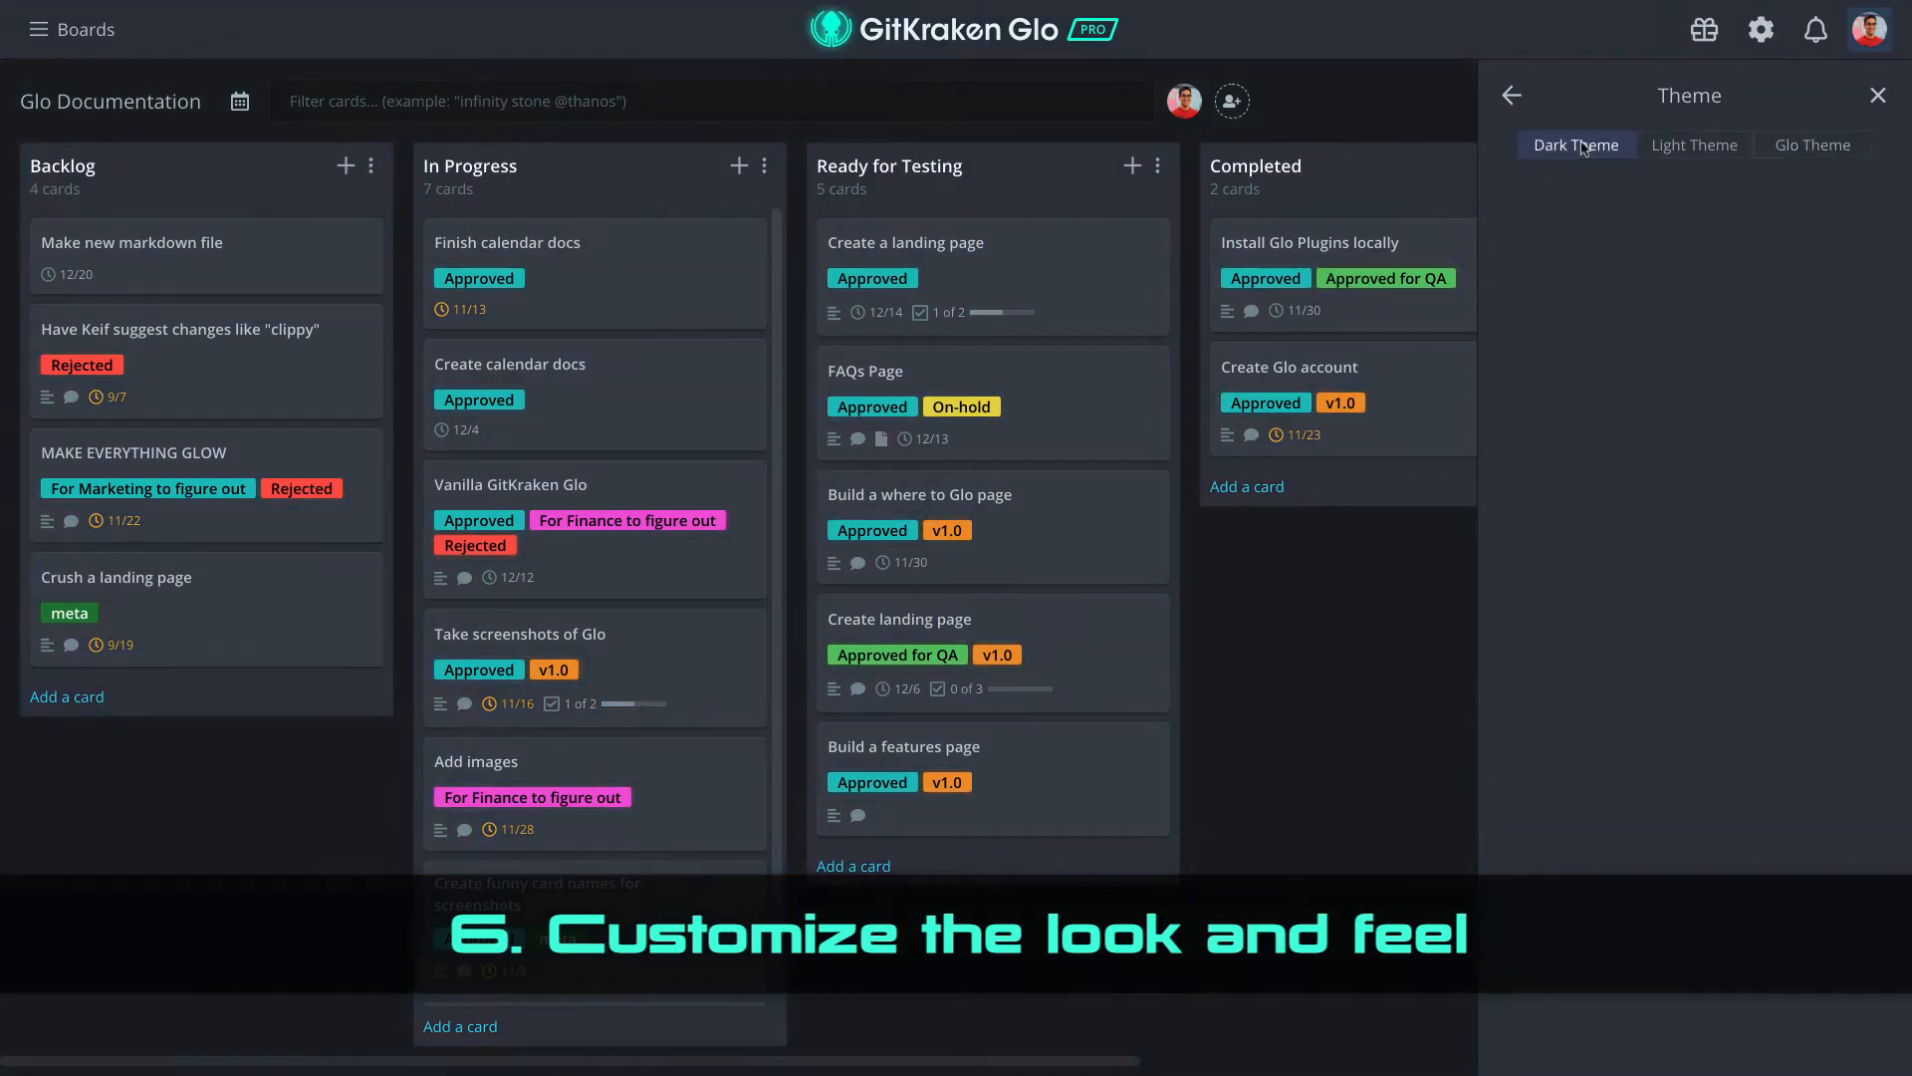
left_click(1808, 145)
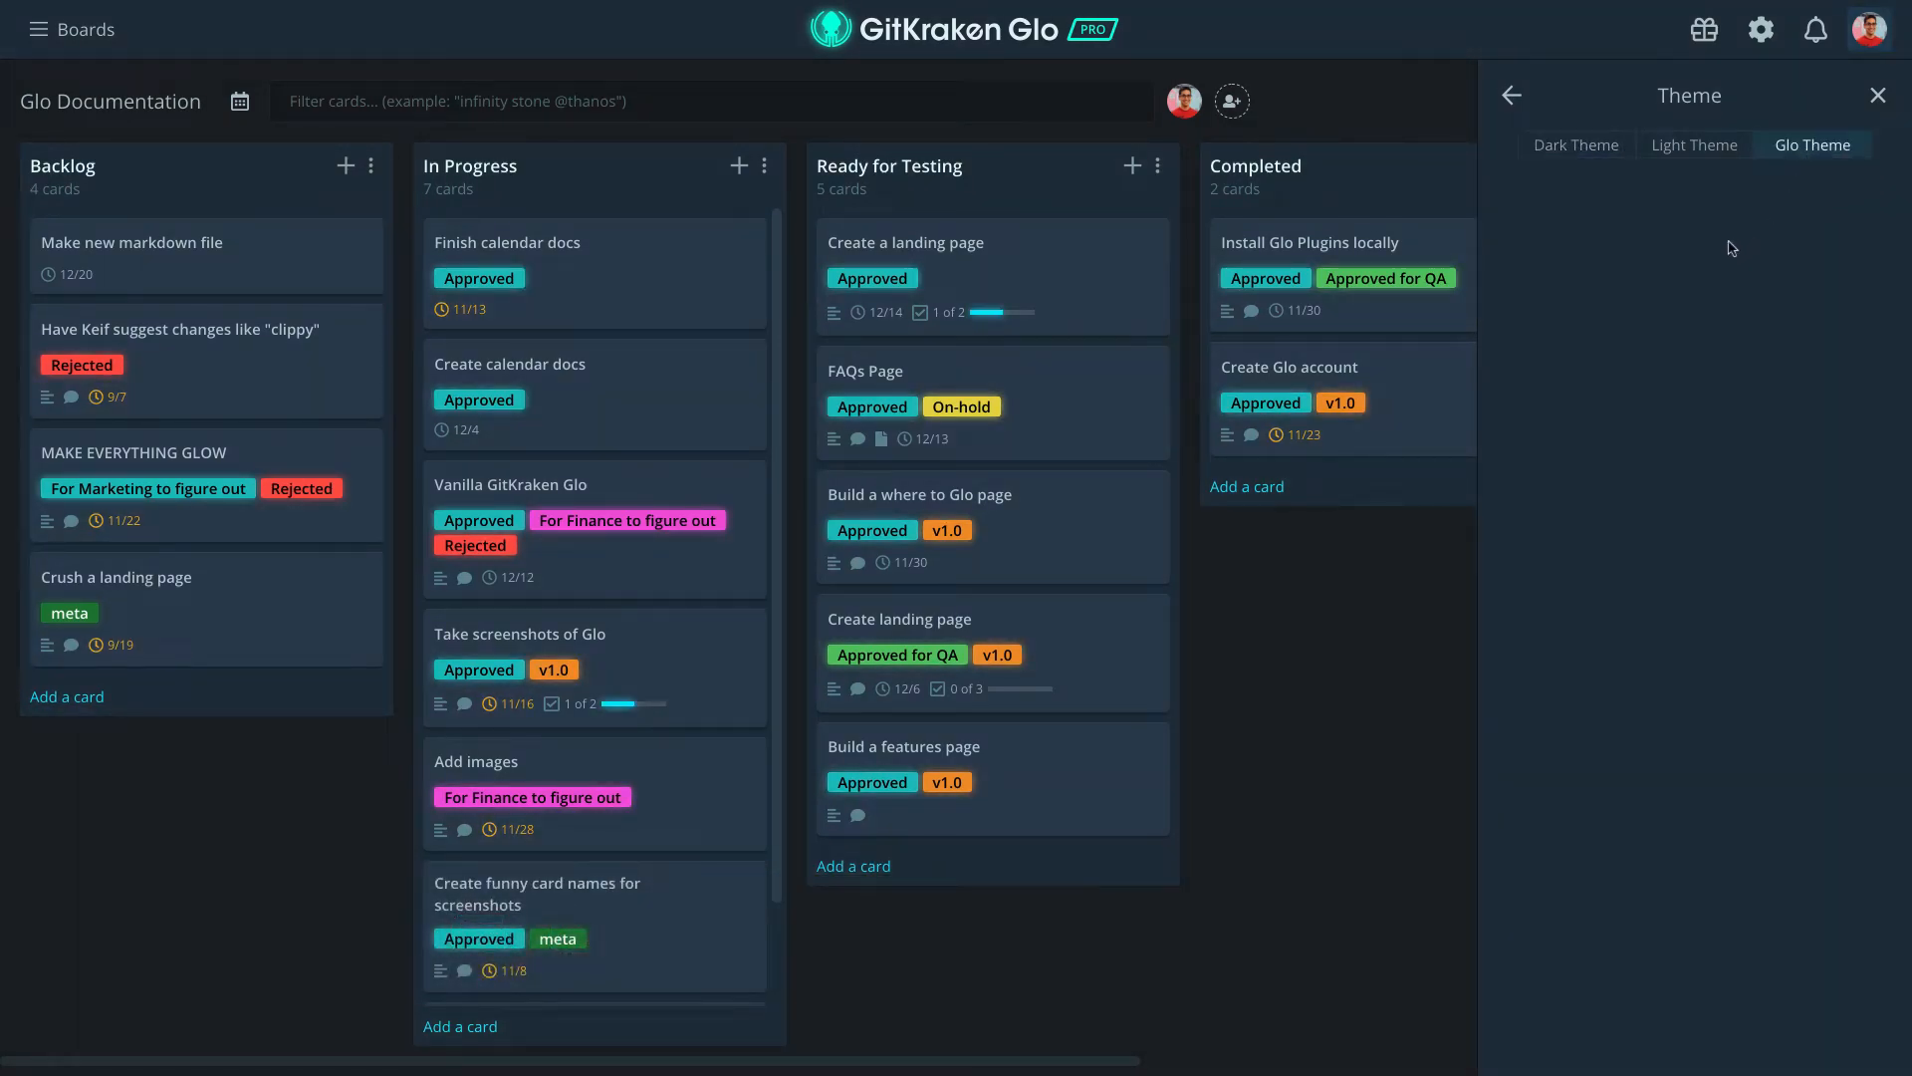
left_click(1689, 145)
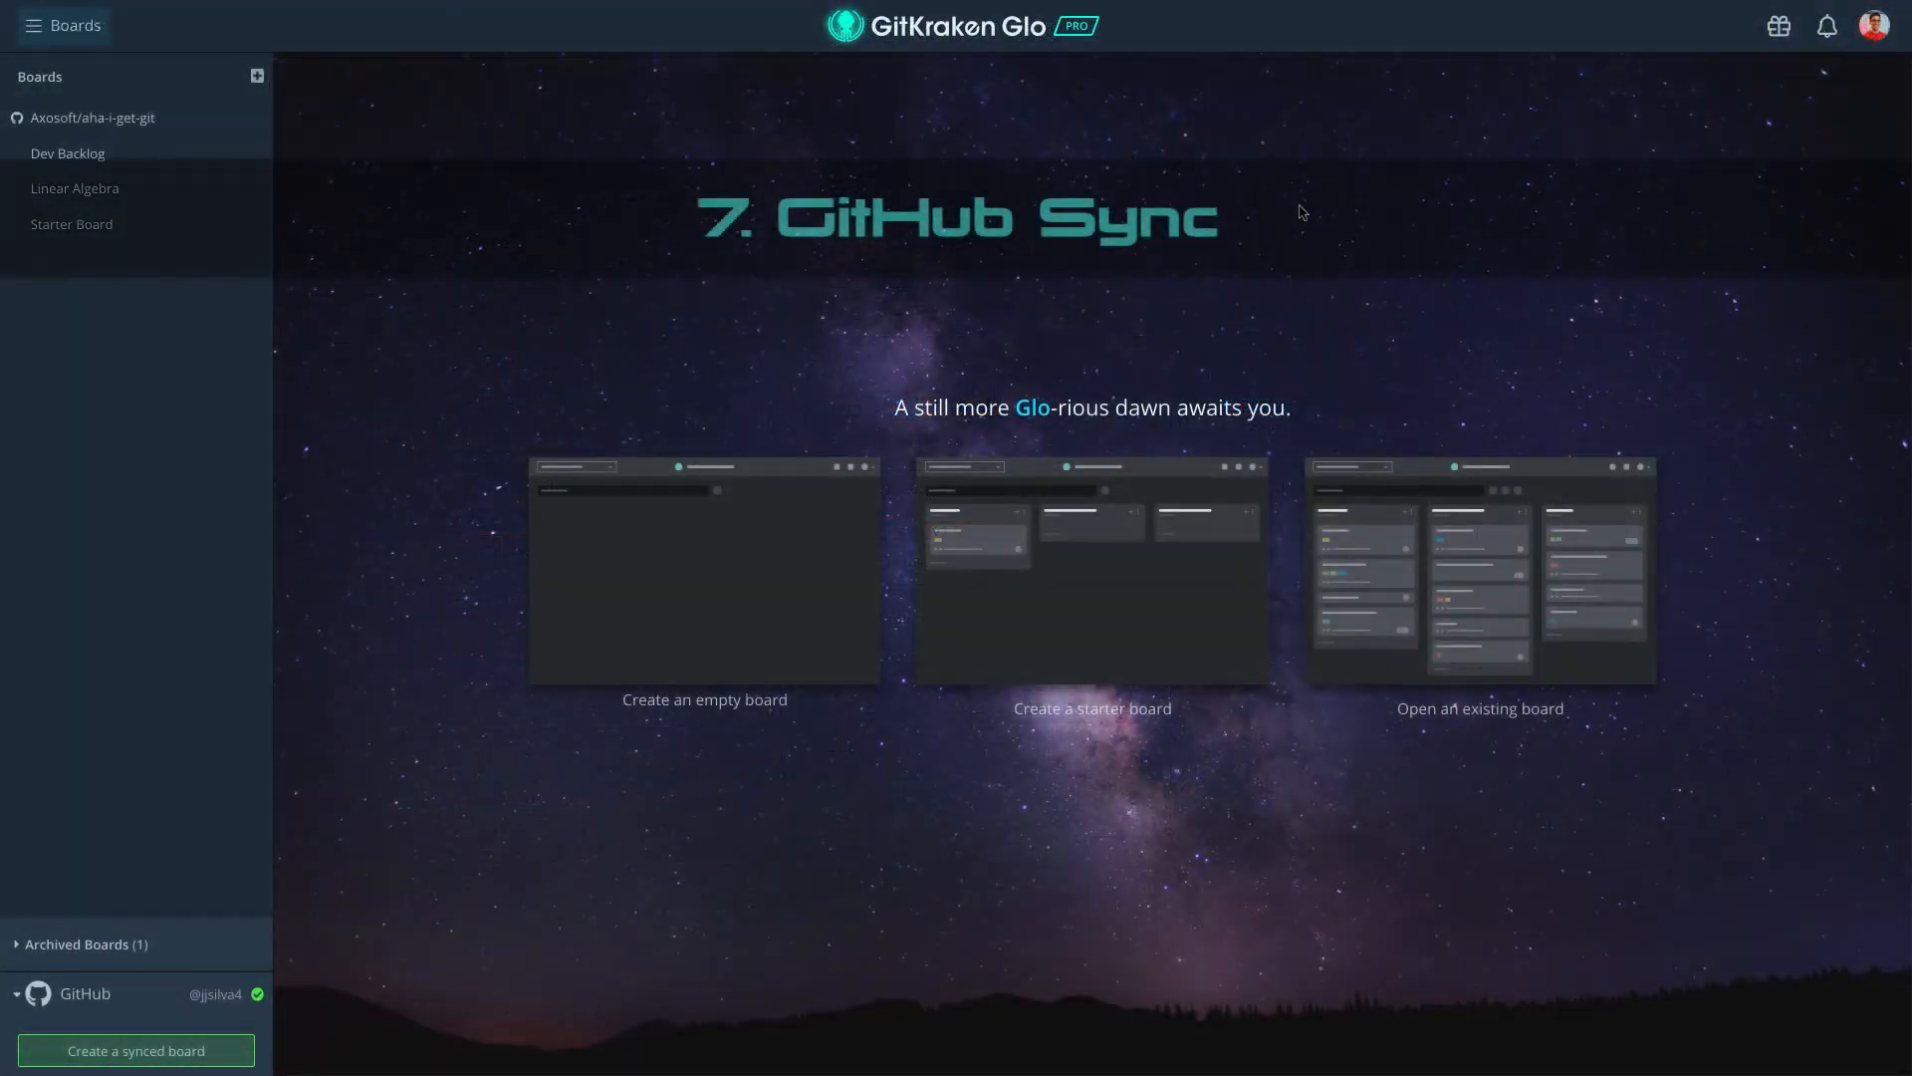
Create a synced board from the GitHub-Sync-Docs repository.
left_click(154, 1051)
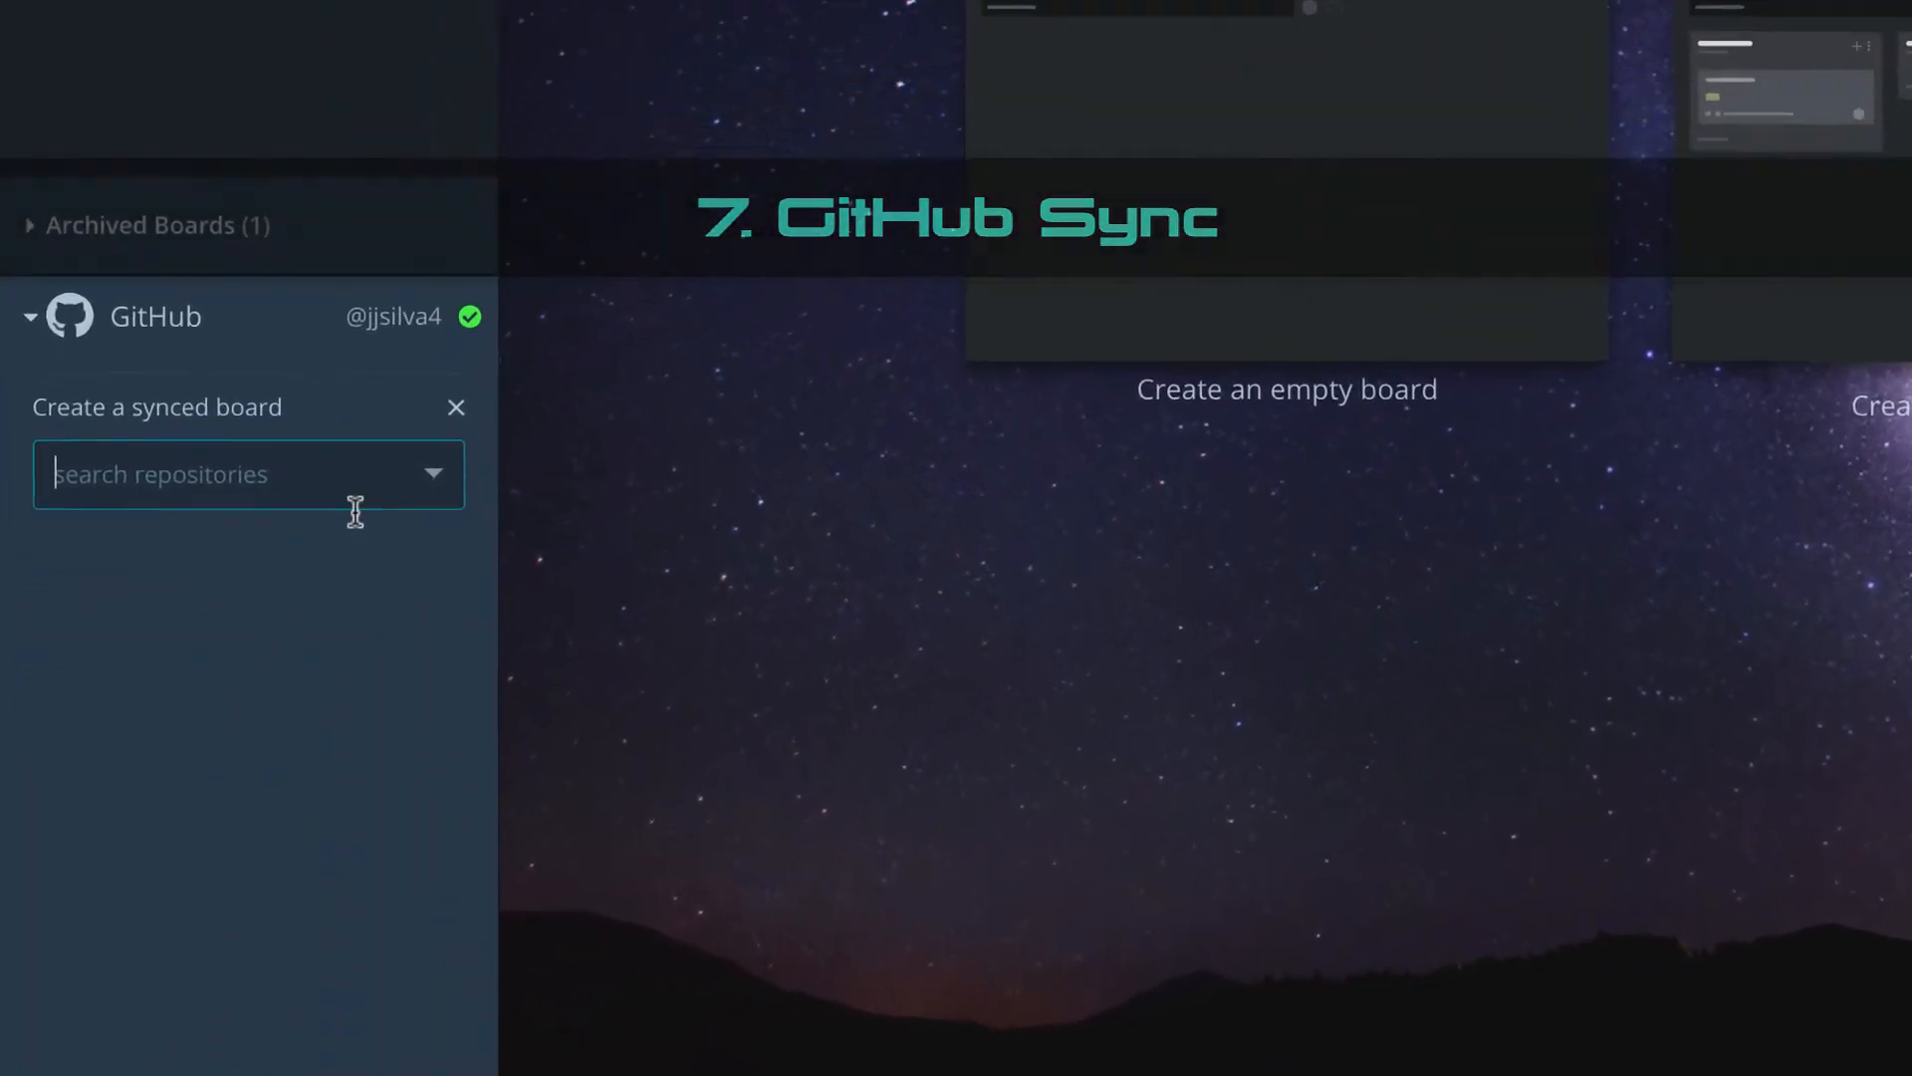
left_click(478, 421)
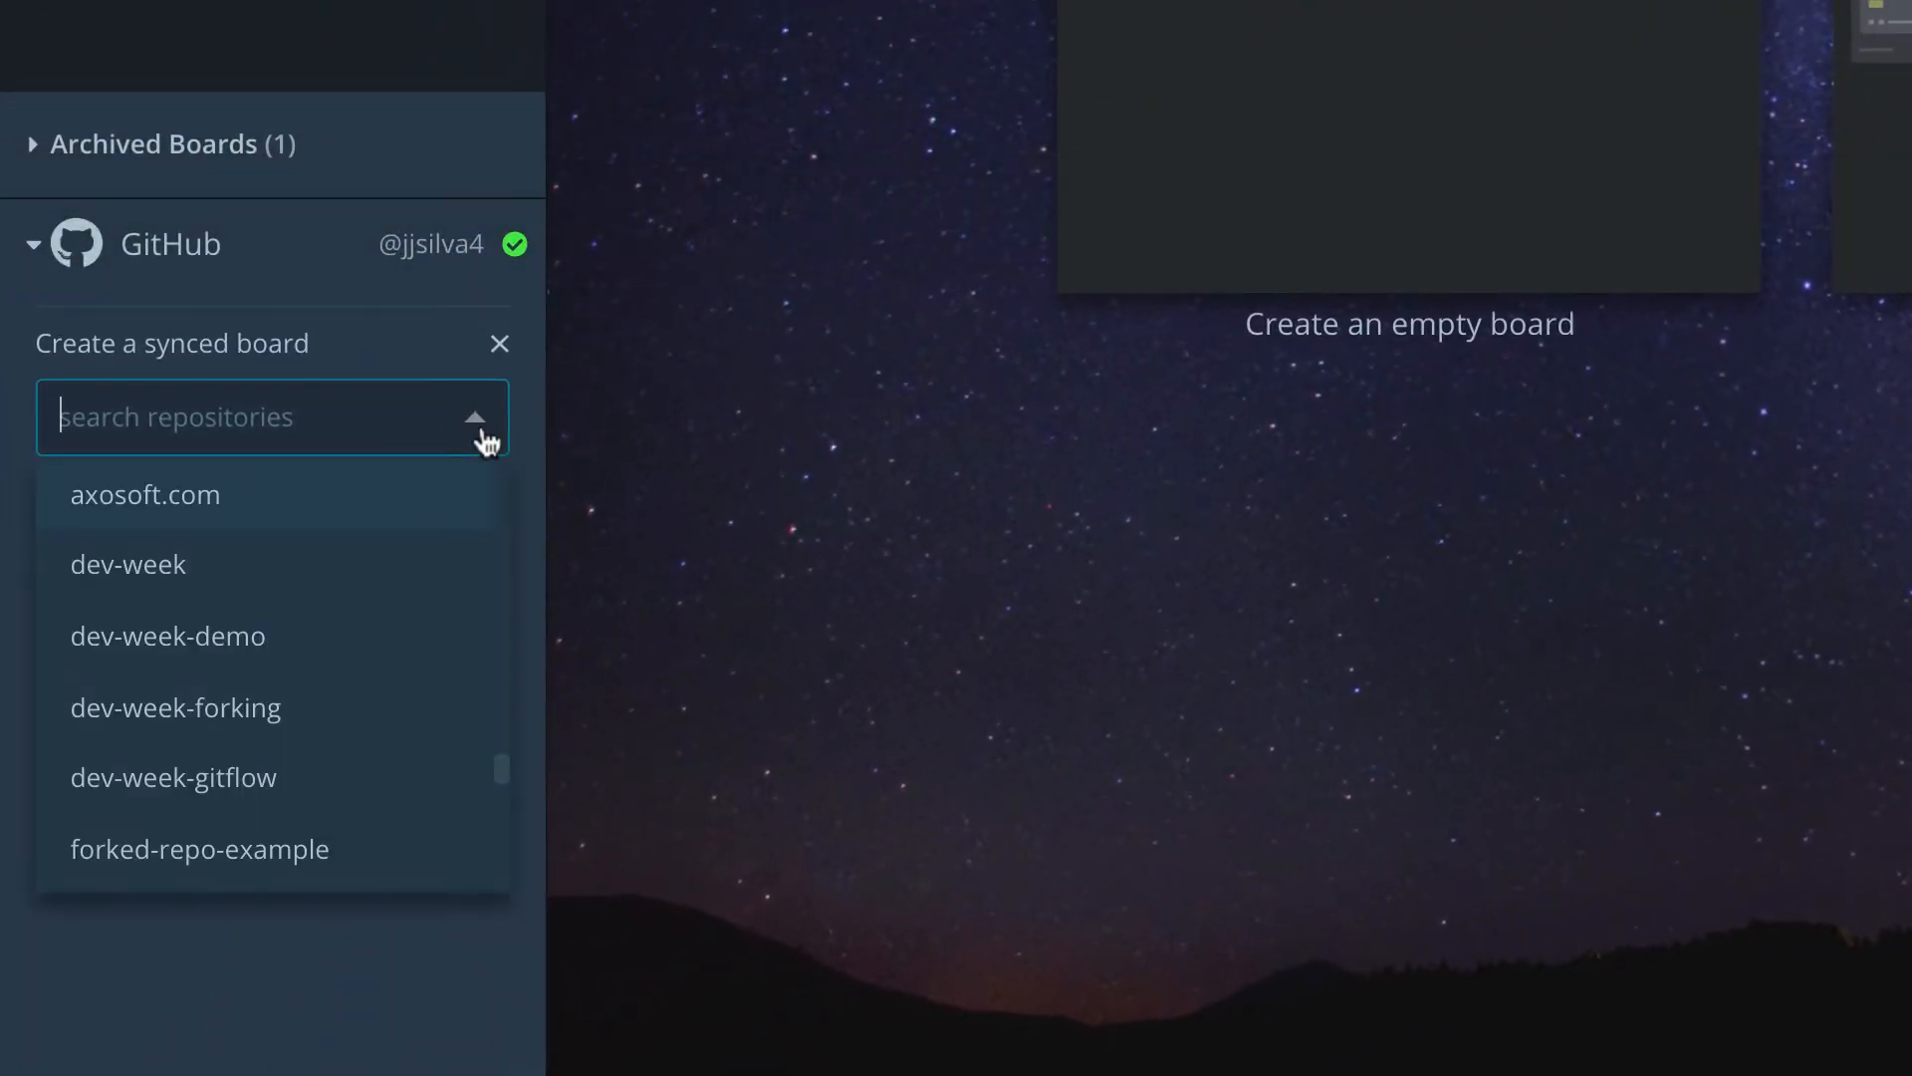
type("gith")
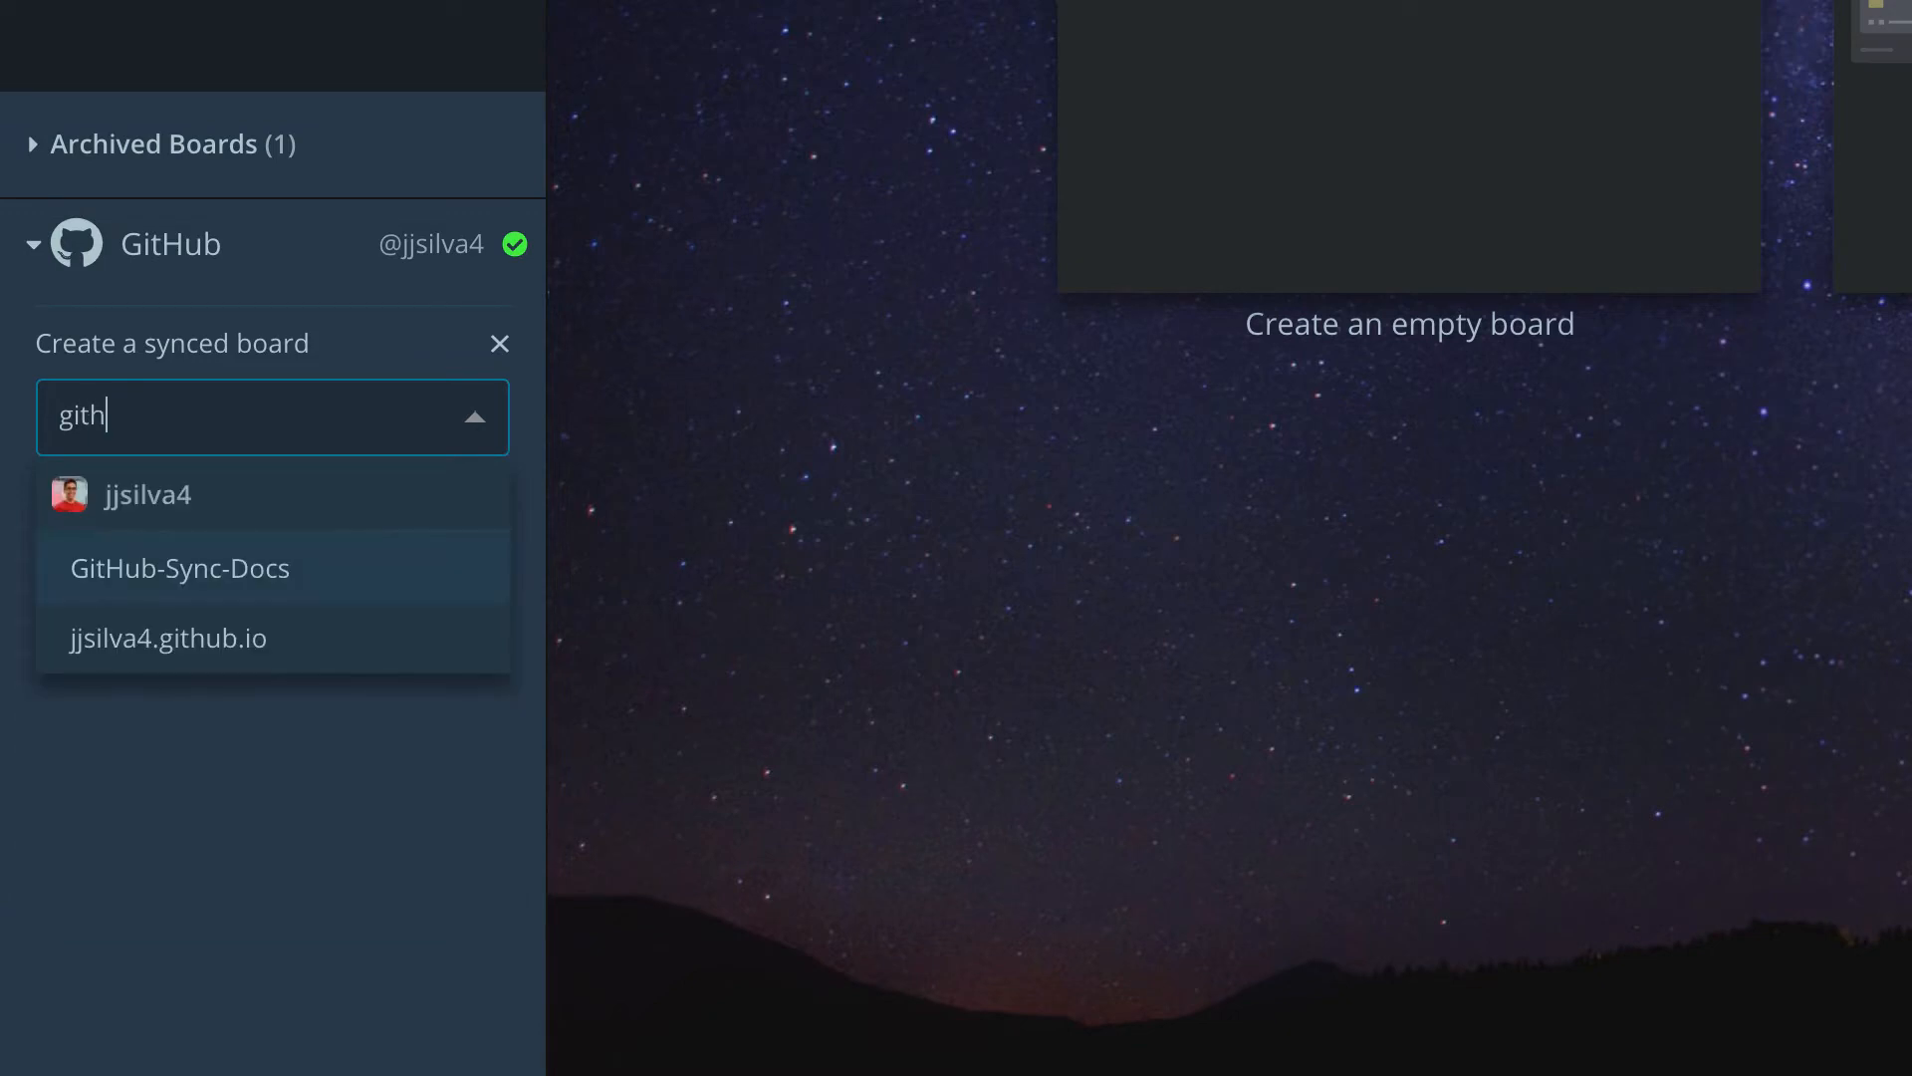
left_click(408, 568)
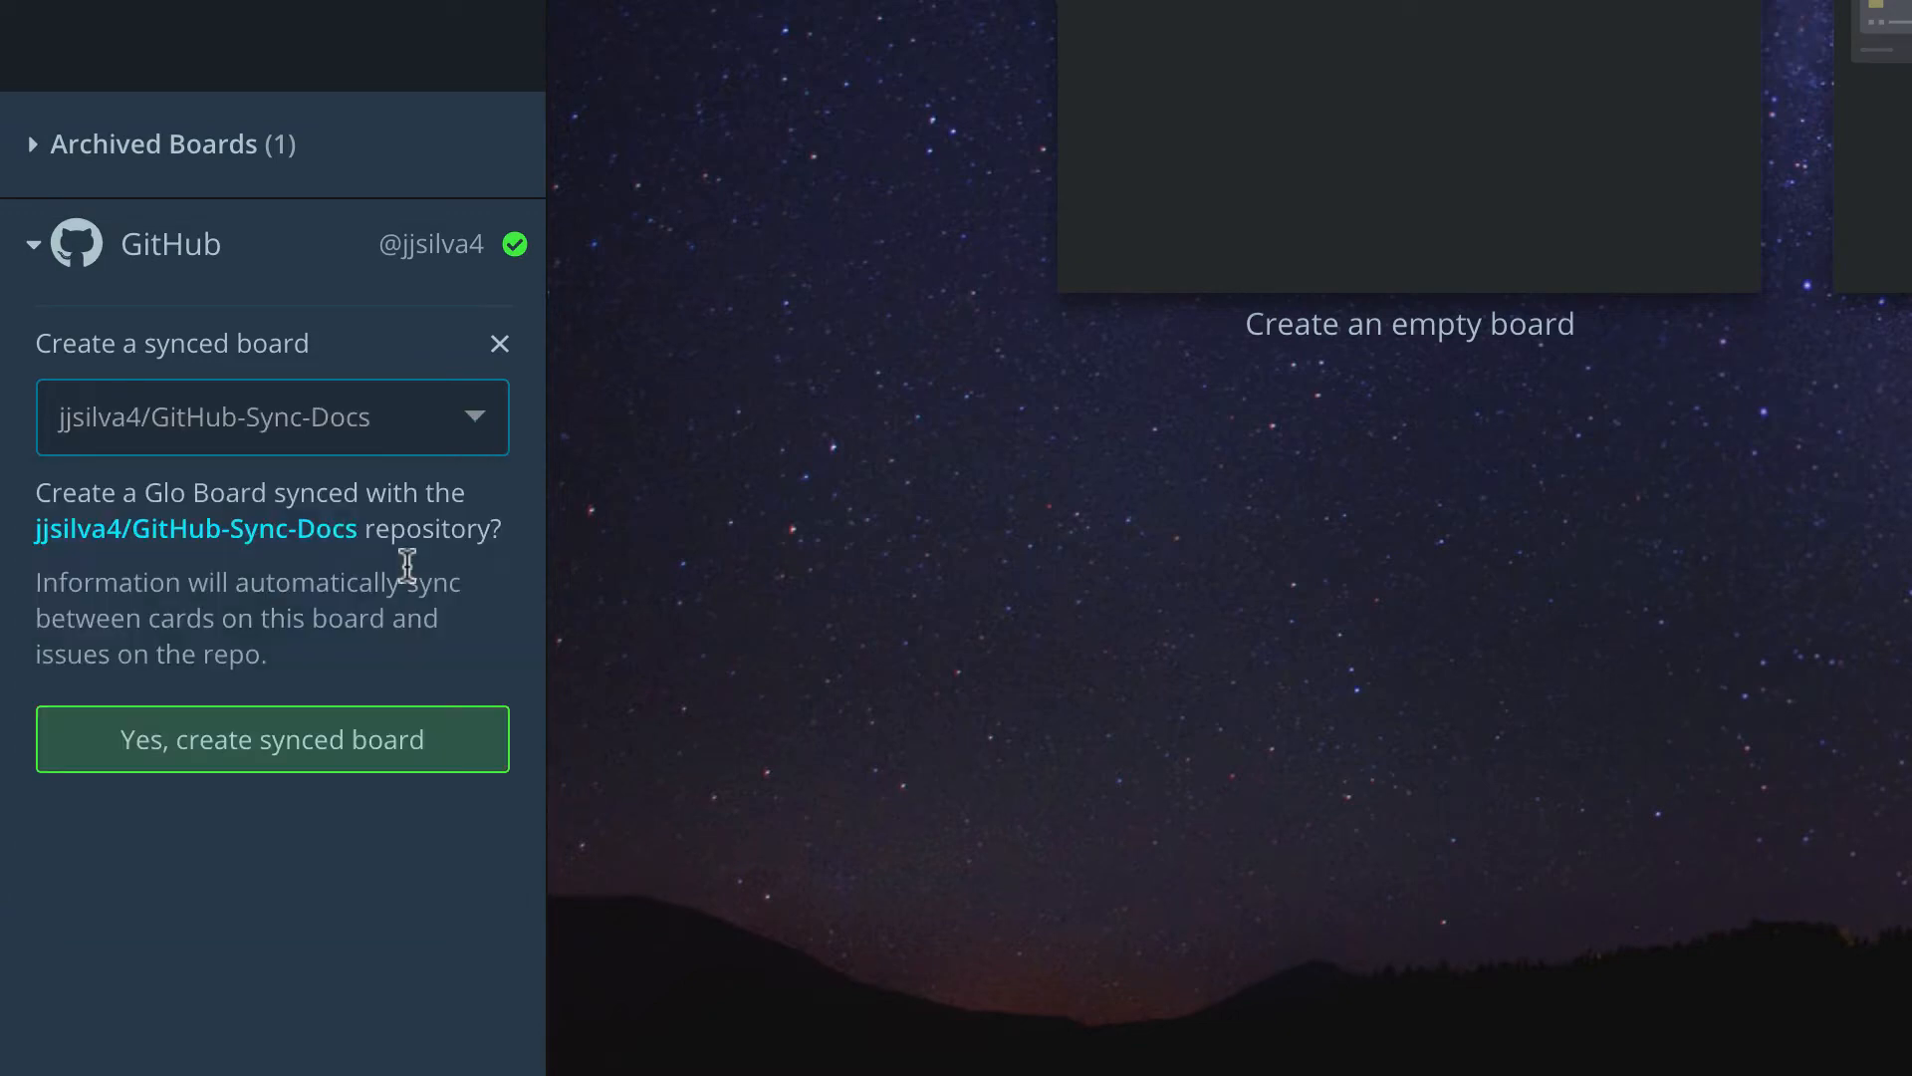
left_click(441, 740)
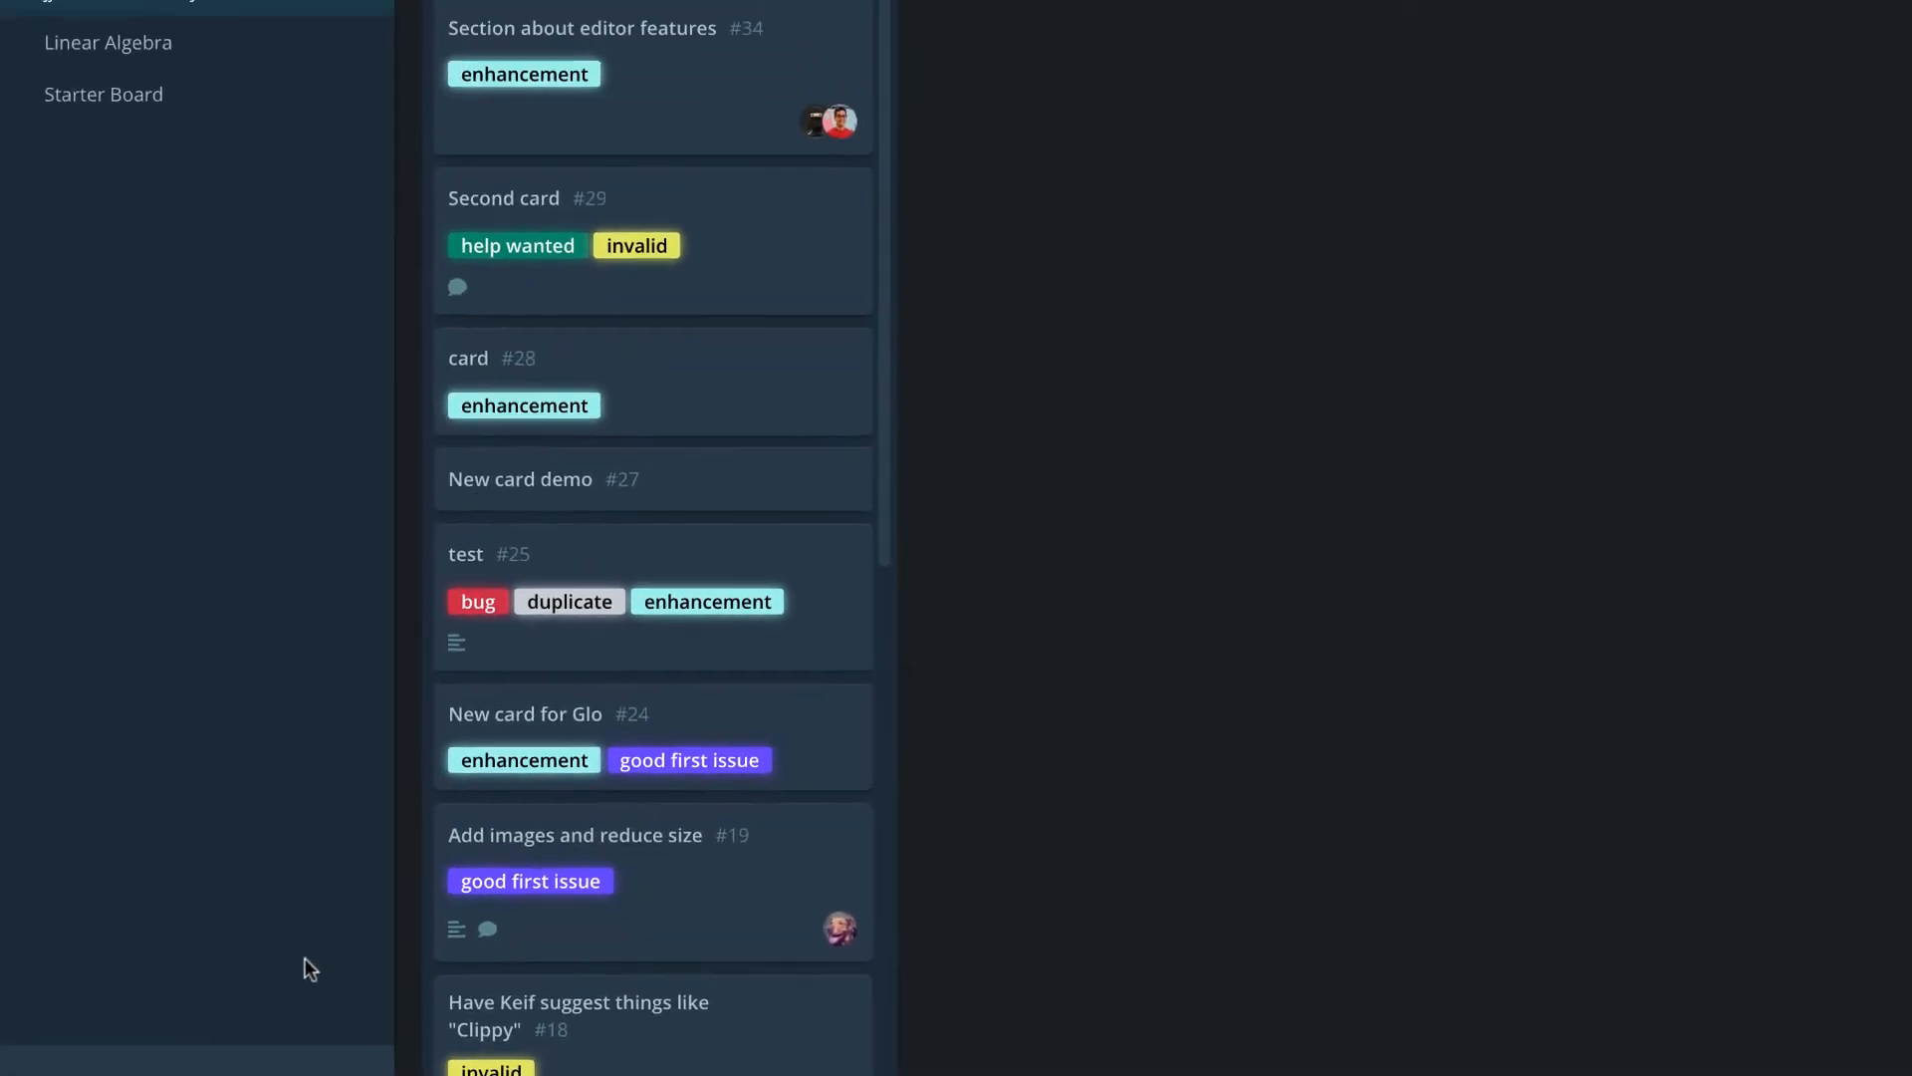
Add In progress and Done columns to the synced board.
left_click(883, 201)
type("In progress")
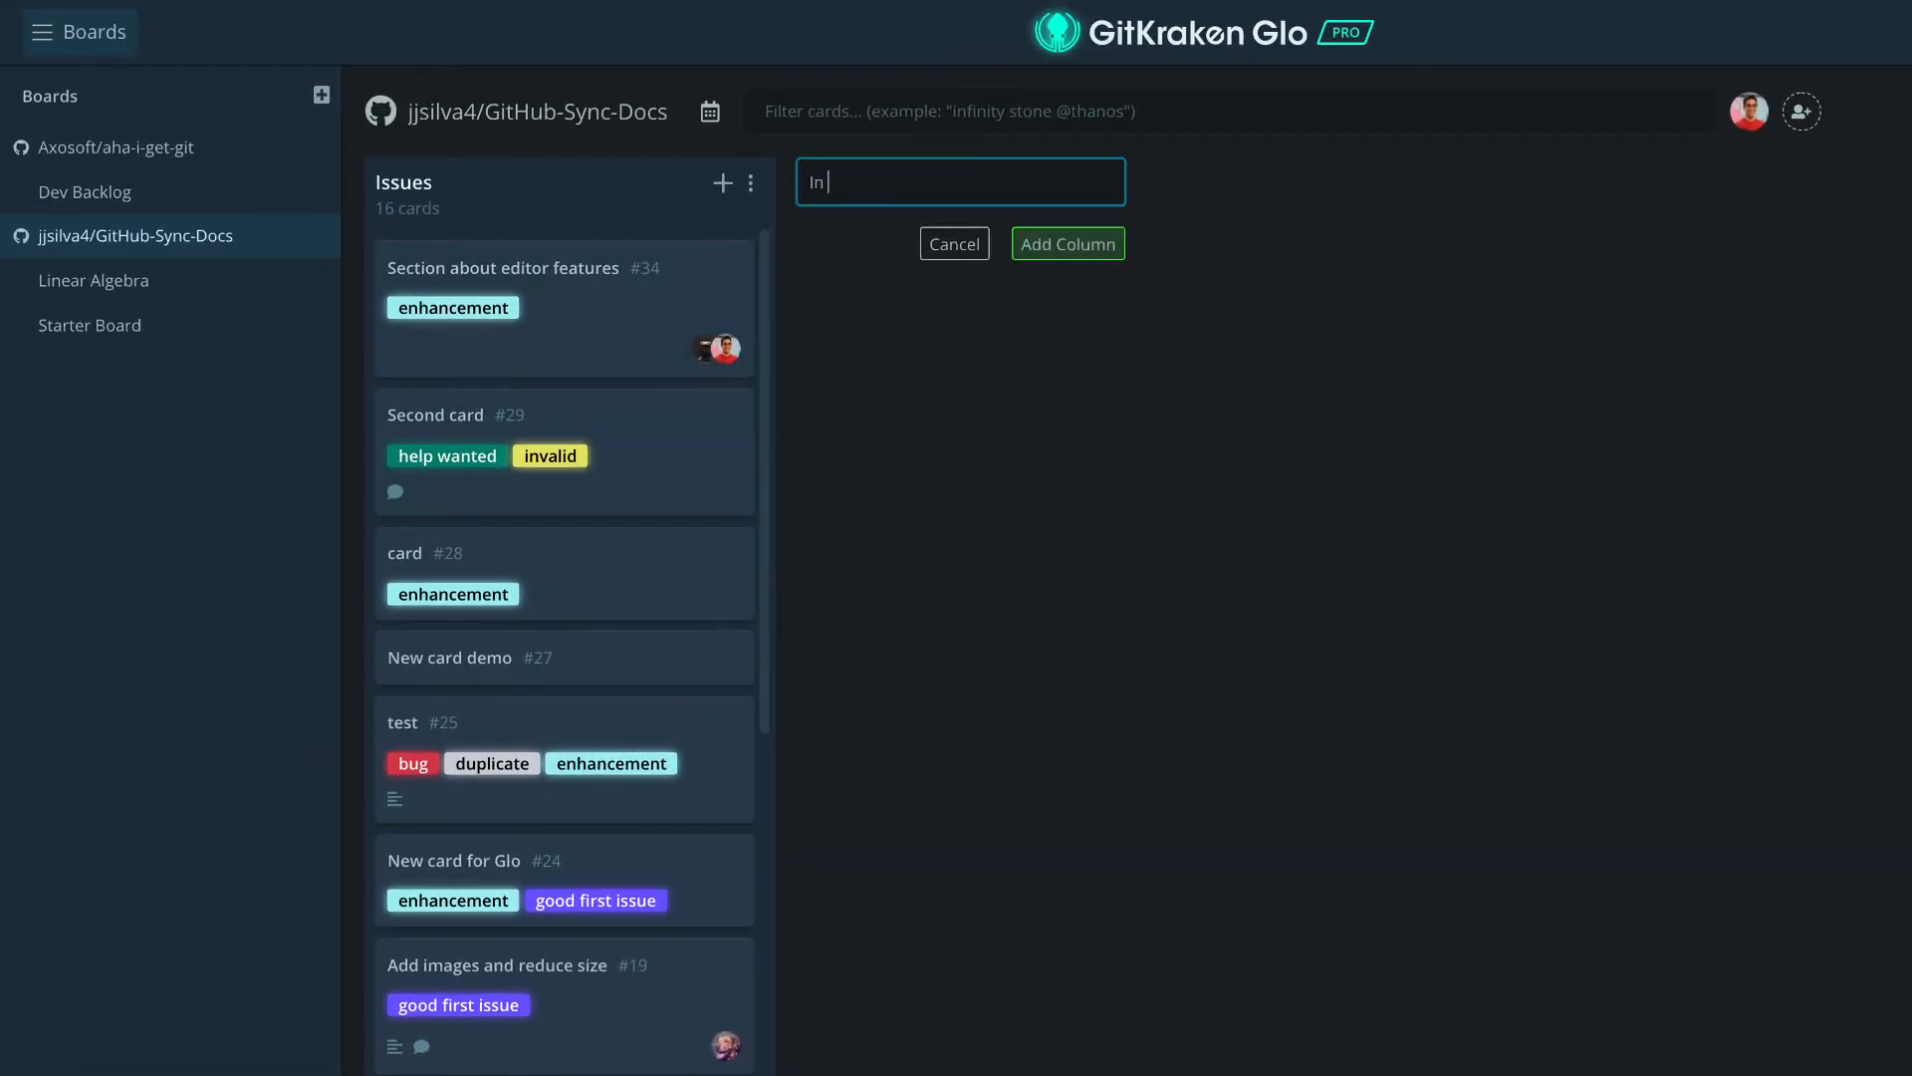
key("Return")
type("Done")
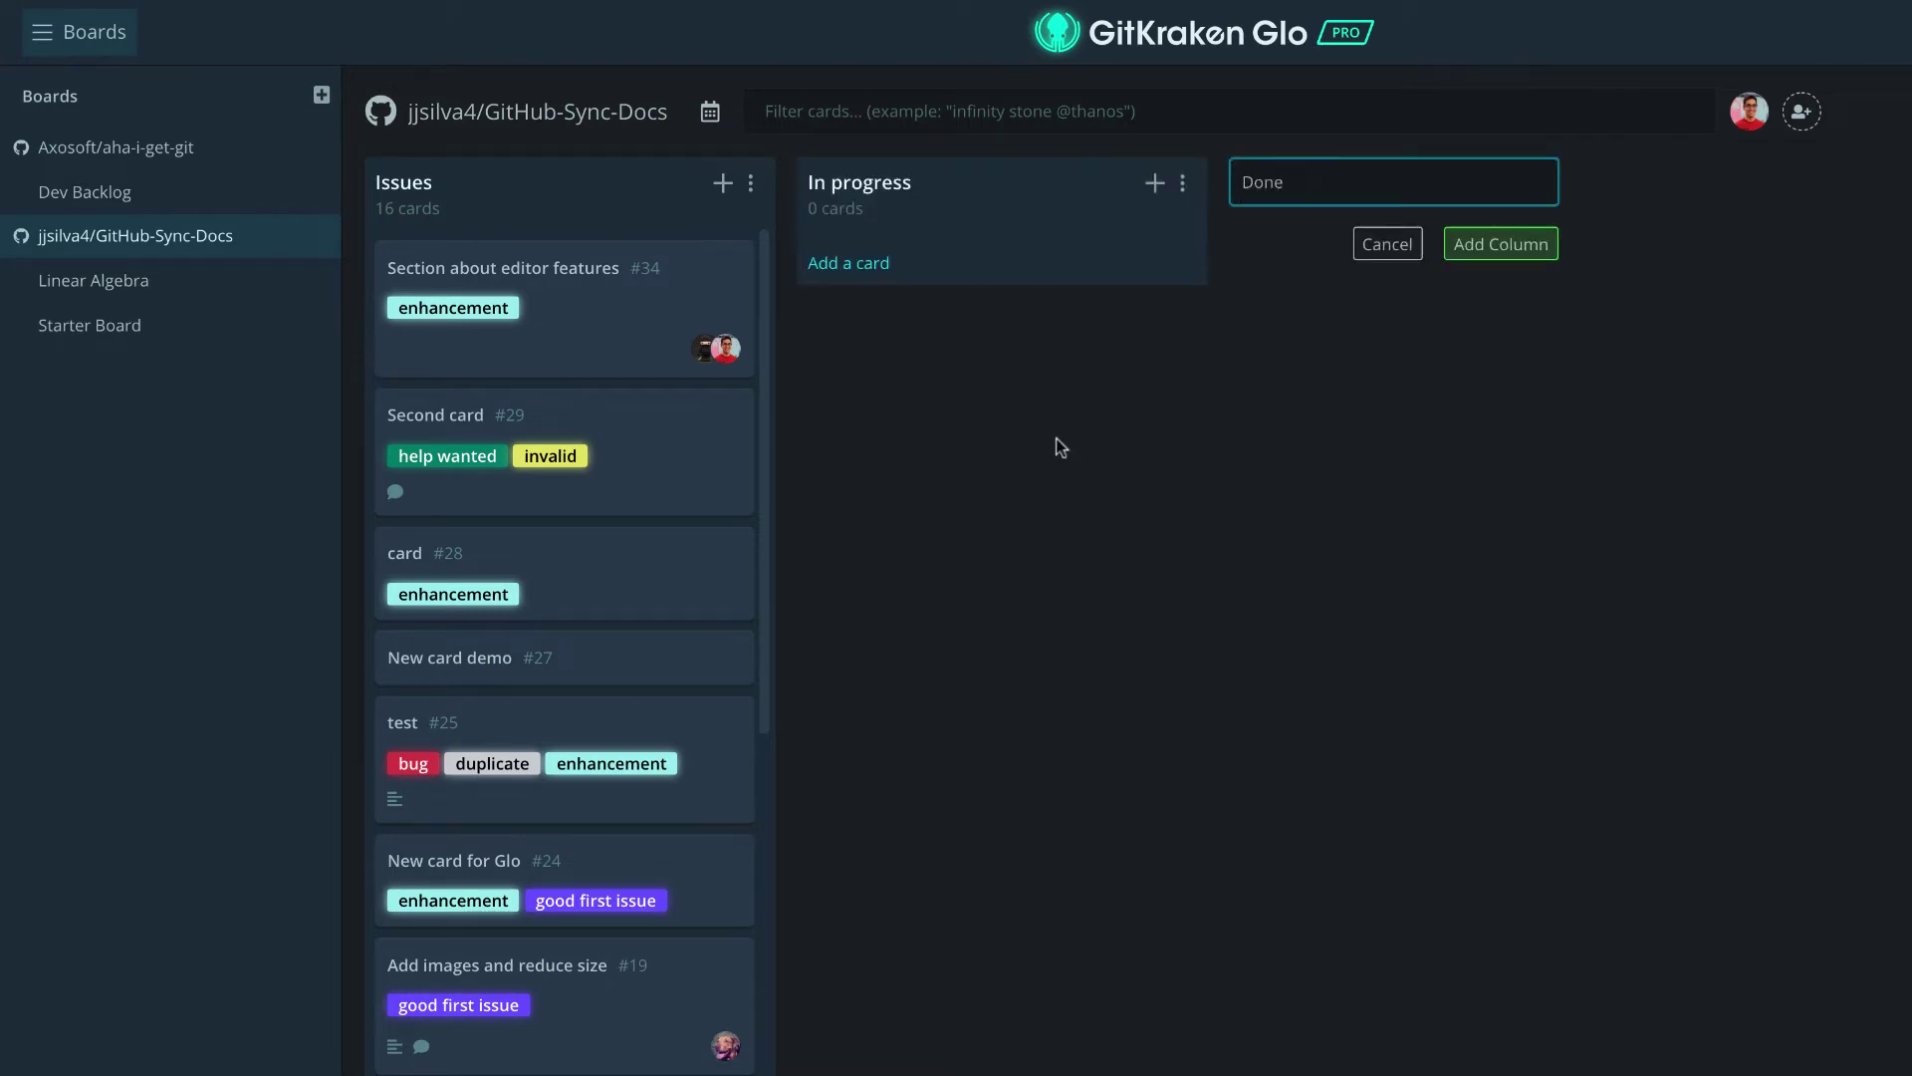
key("Return")
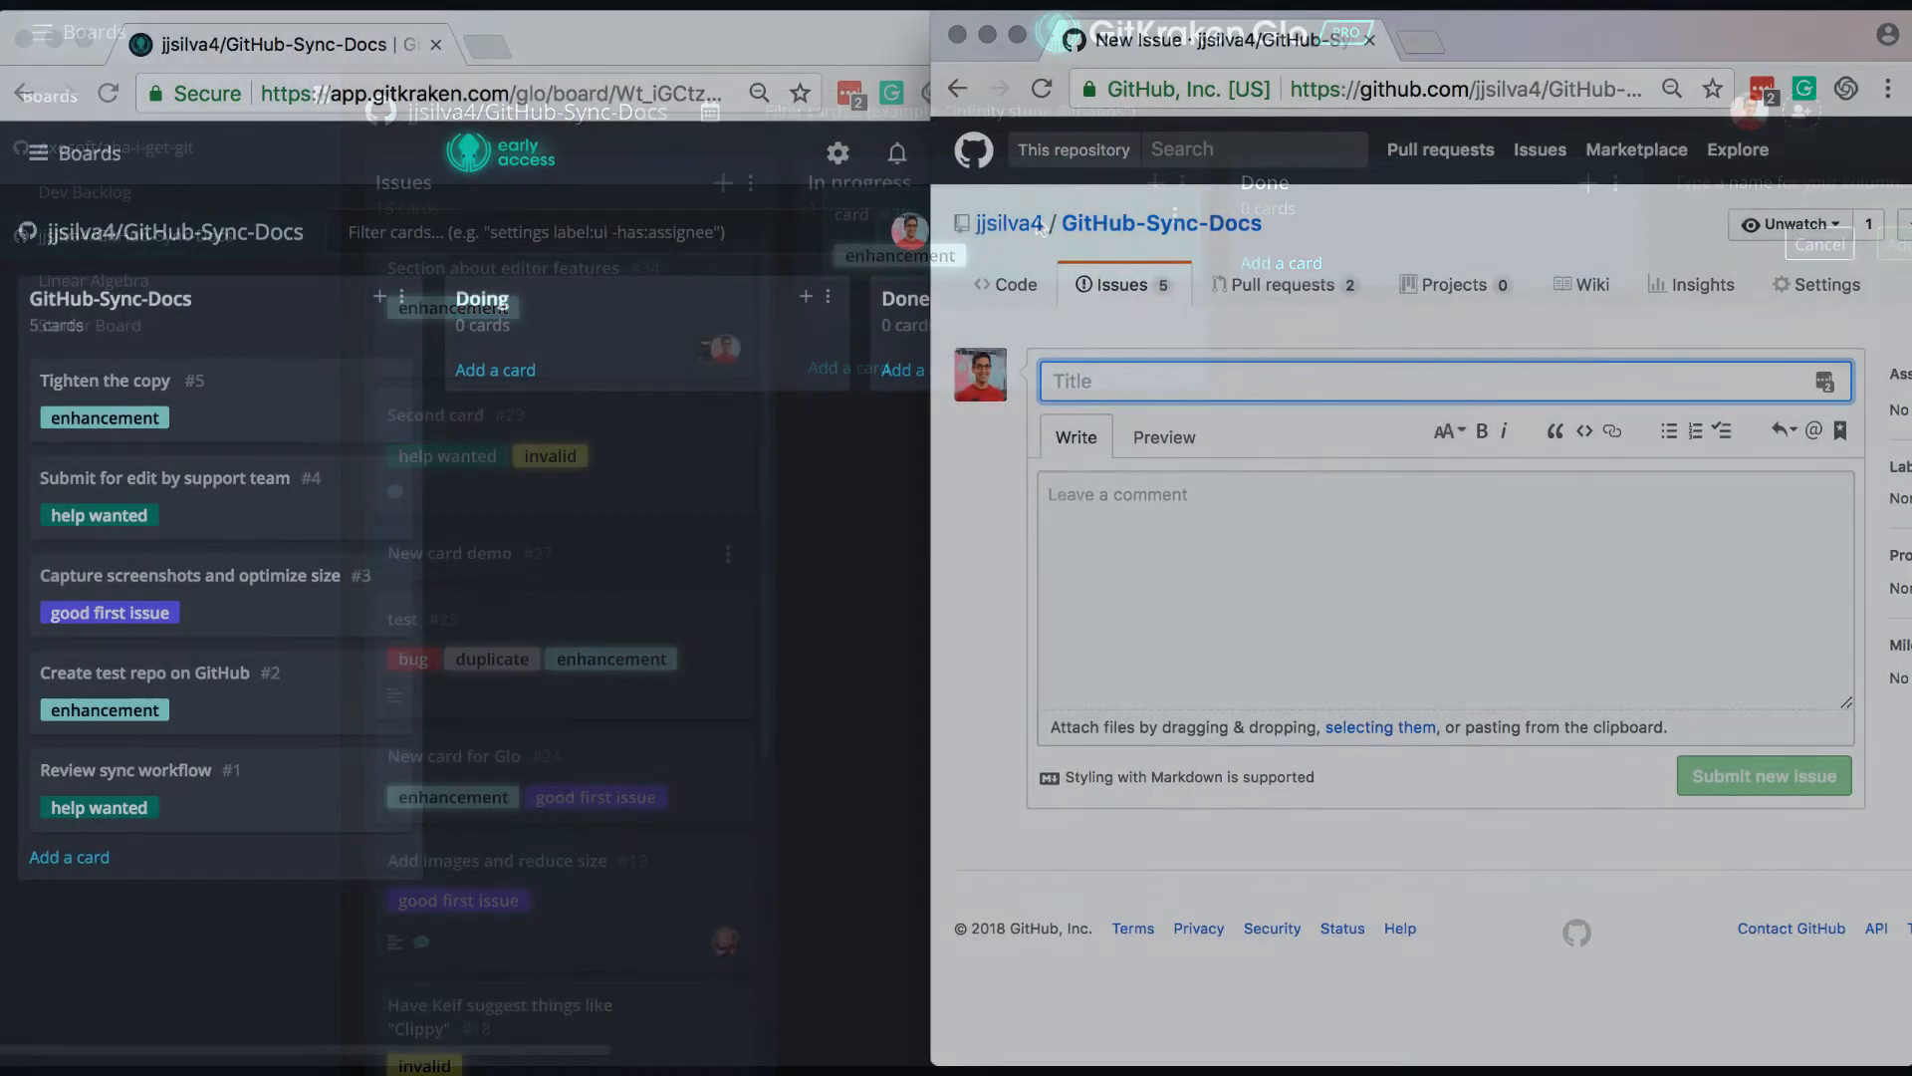
type("S")
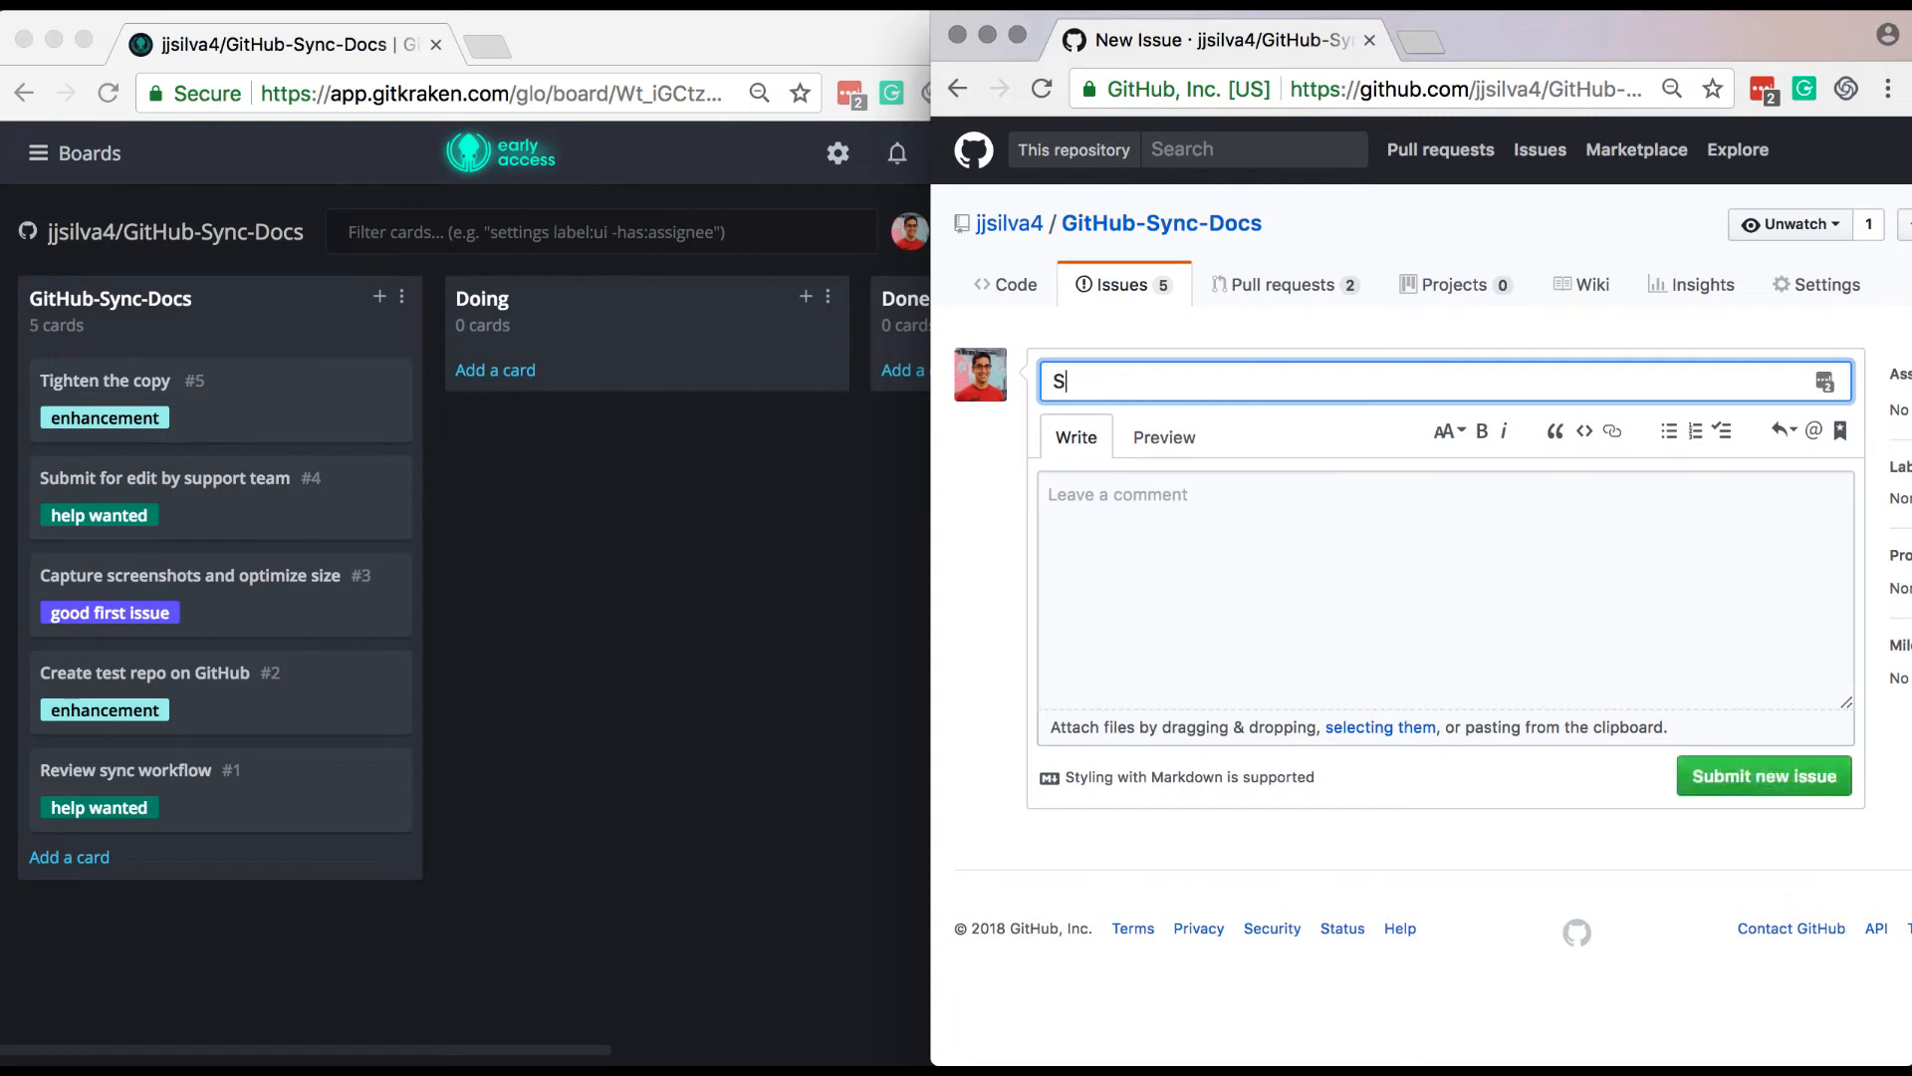
type("ide by side i")
type("ssue add for Glo")
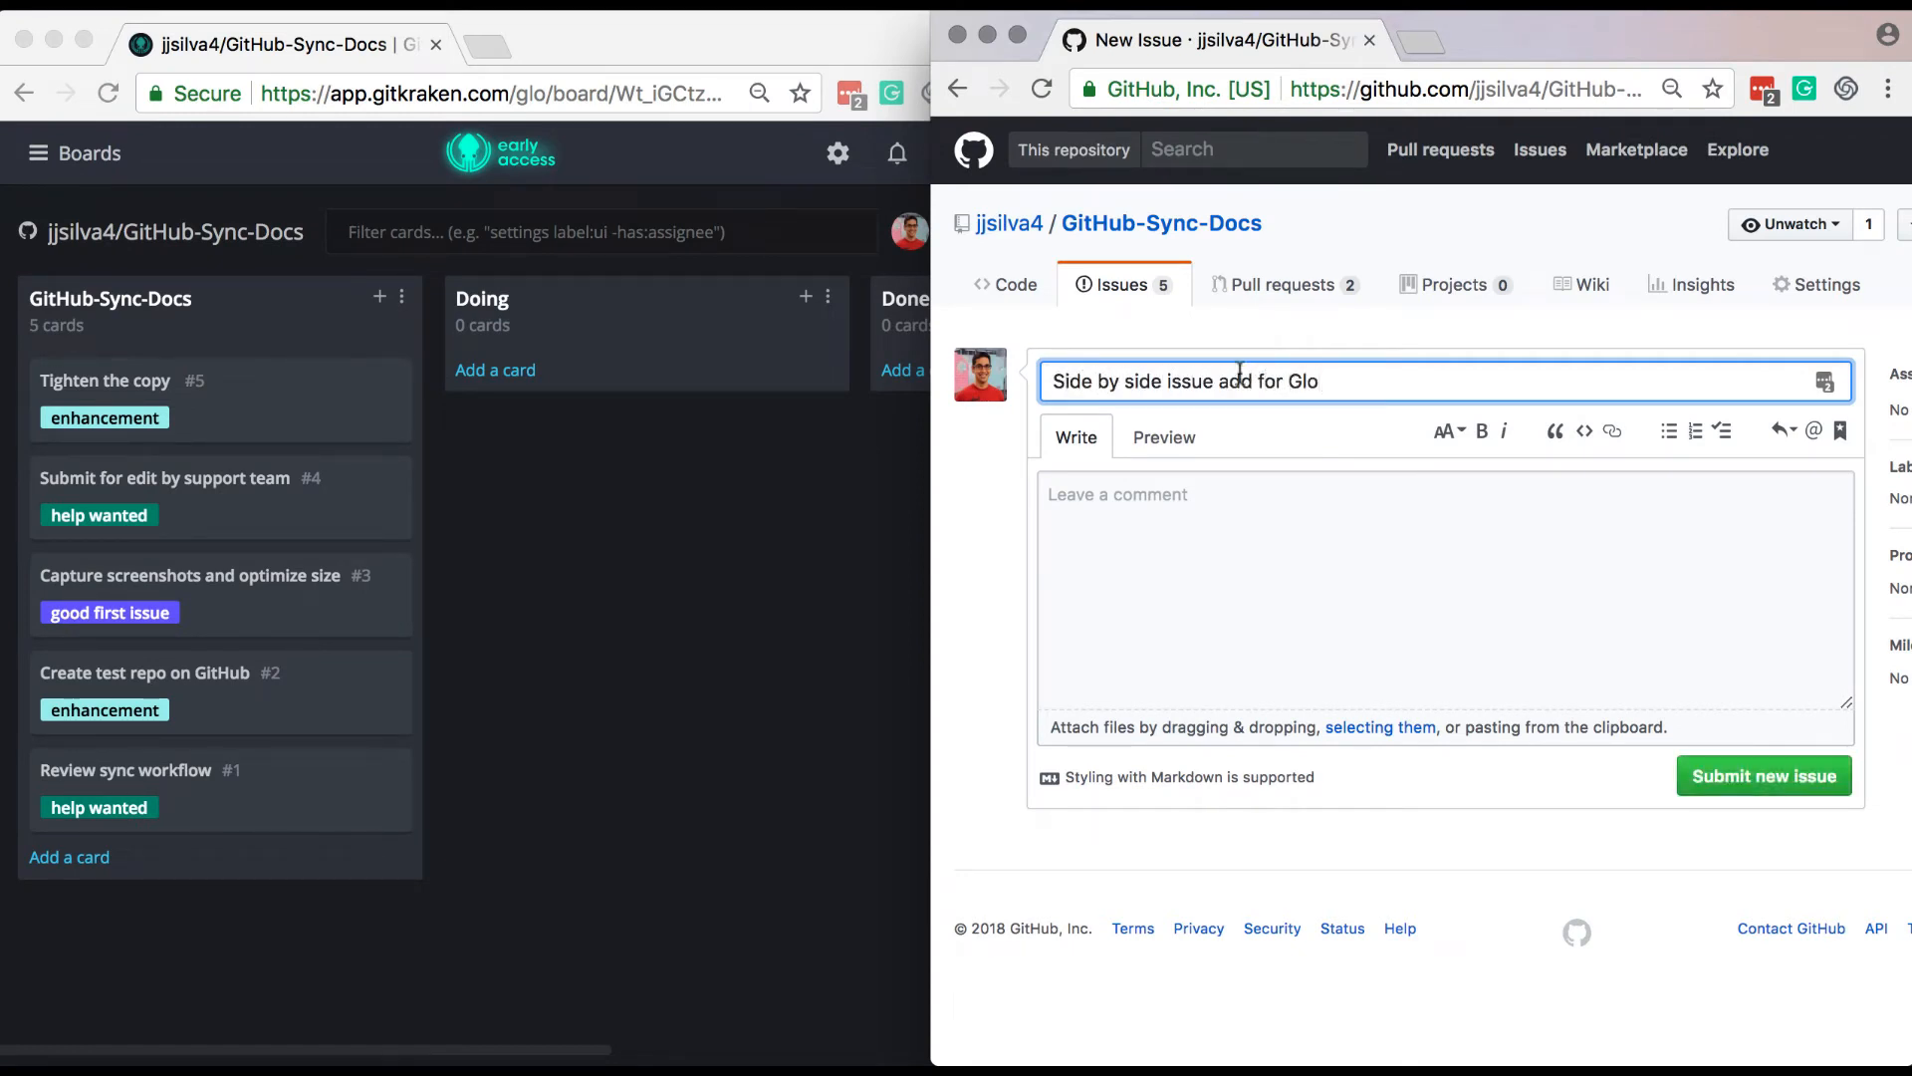
Submit the new issue 'Side by side issue add for Glo' to the GitHub-Sync-Docs repository.
left_click(1787, 780)
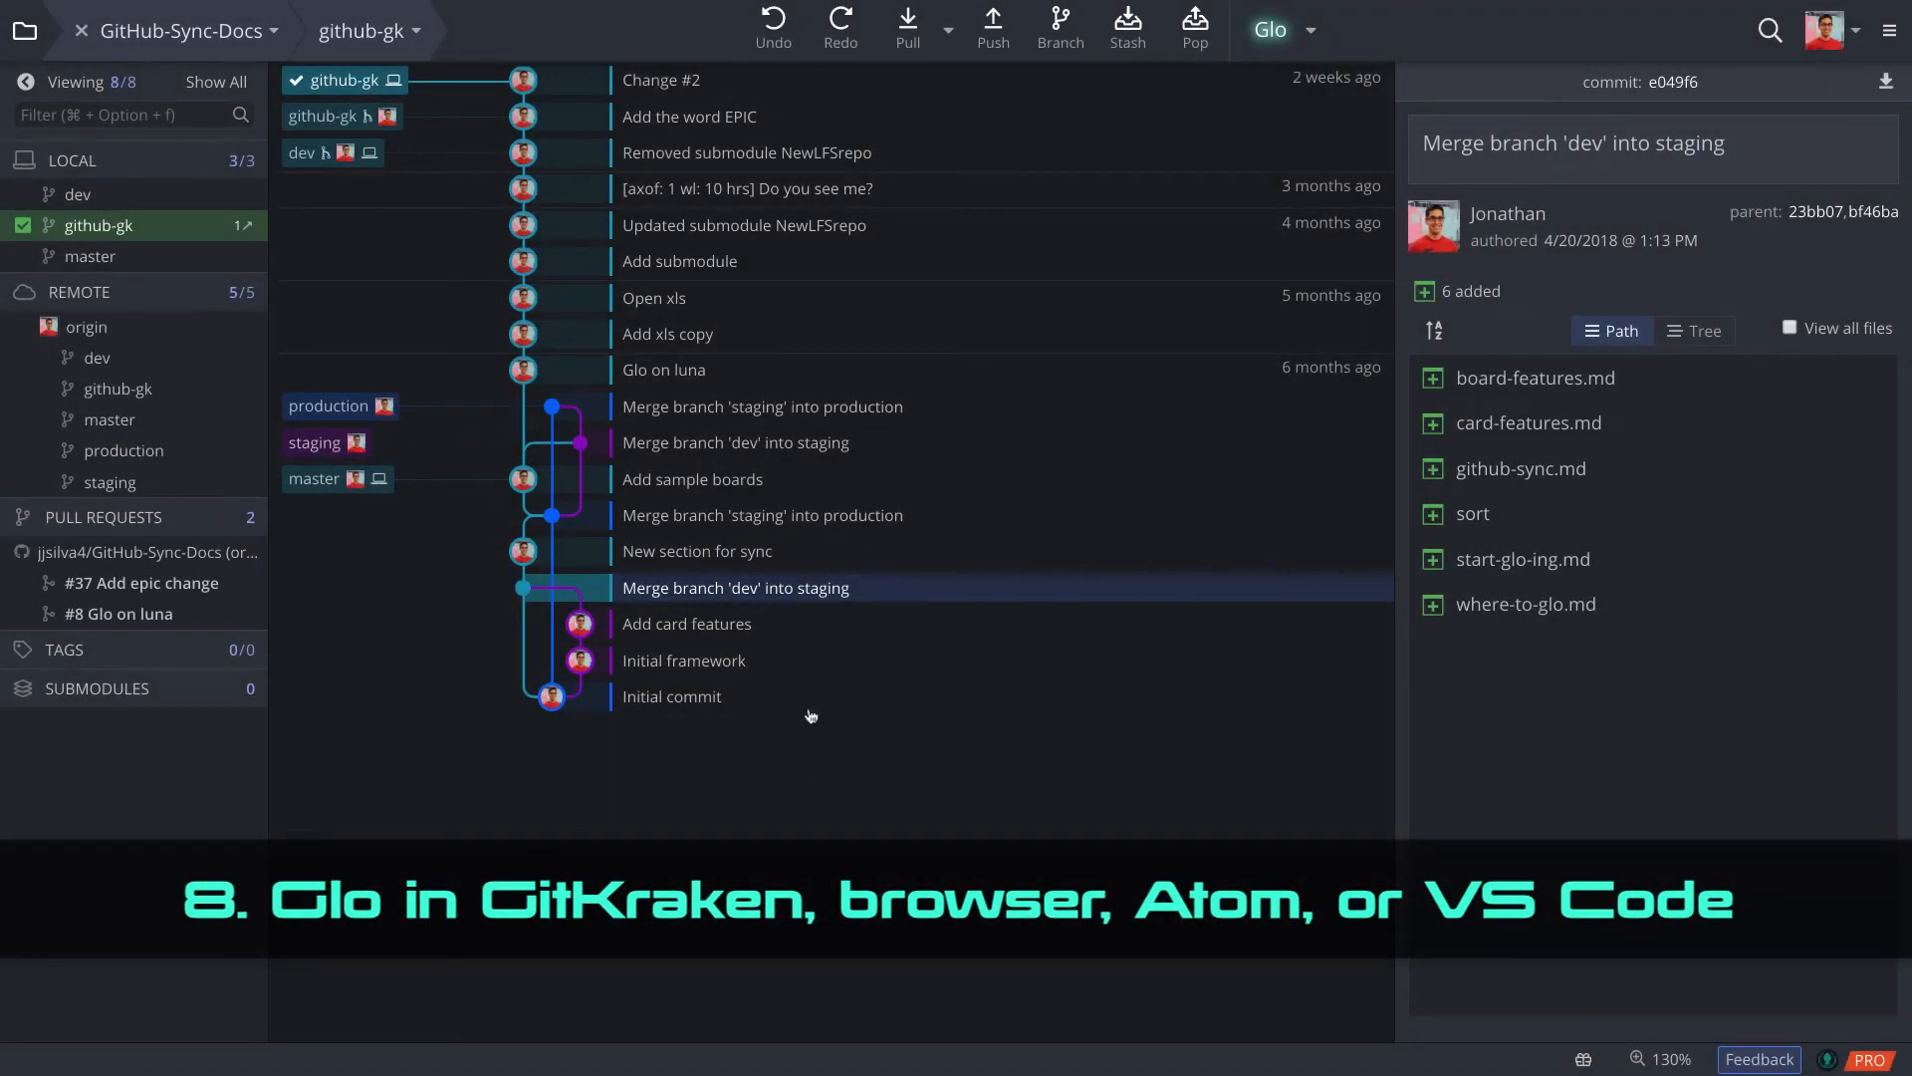
Switch GitKraken from the commit graph to the Glo Dev Backlog board via the toolbar Glo button.
left_click(1268, 29)
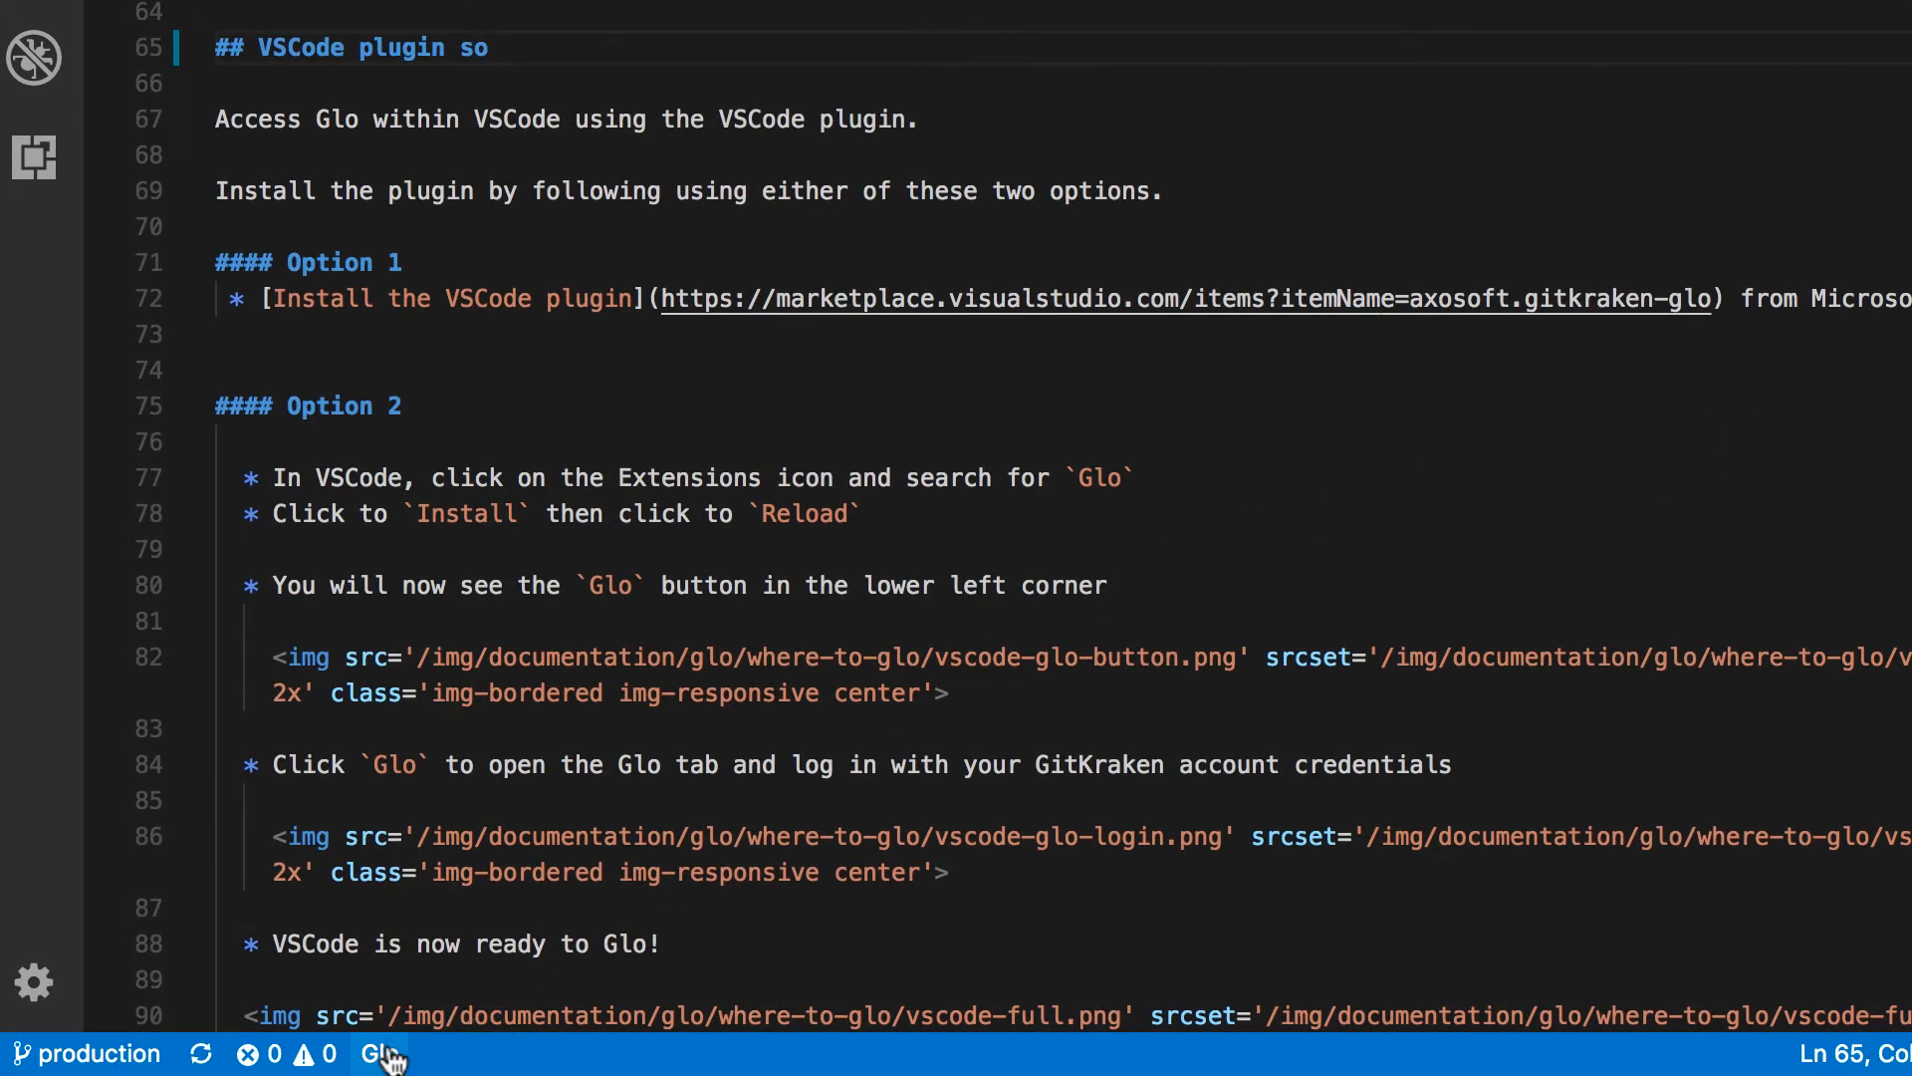
Show the GitHub-Sync-Docs Glo board beside the markdown doc, with the side-by-side issue in Done.
left_click(380, 1054)
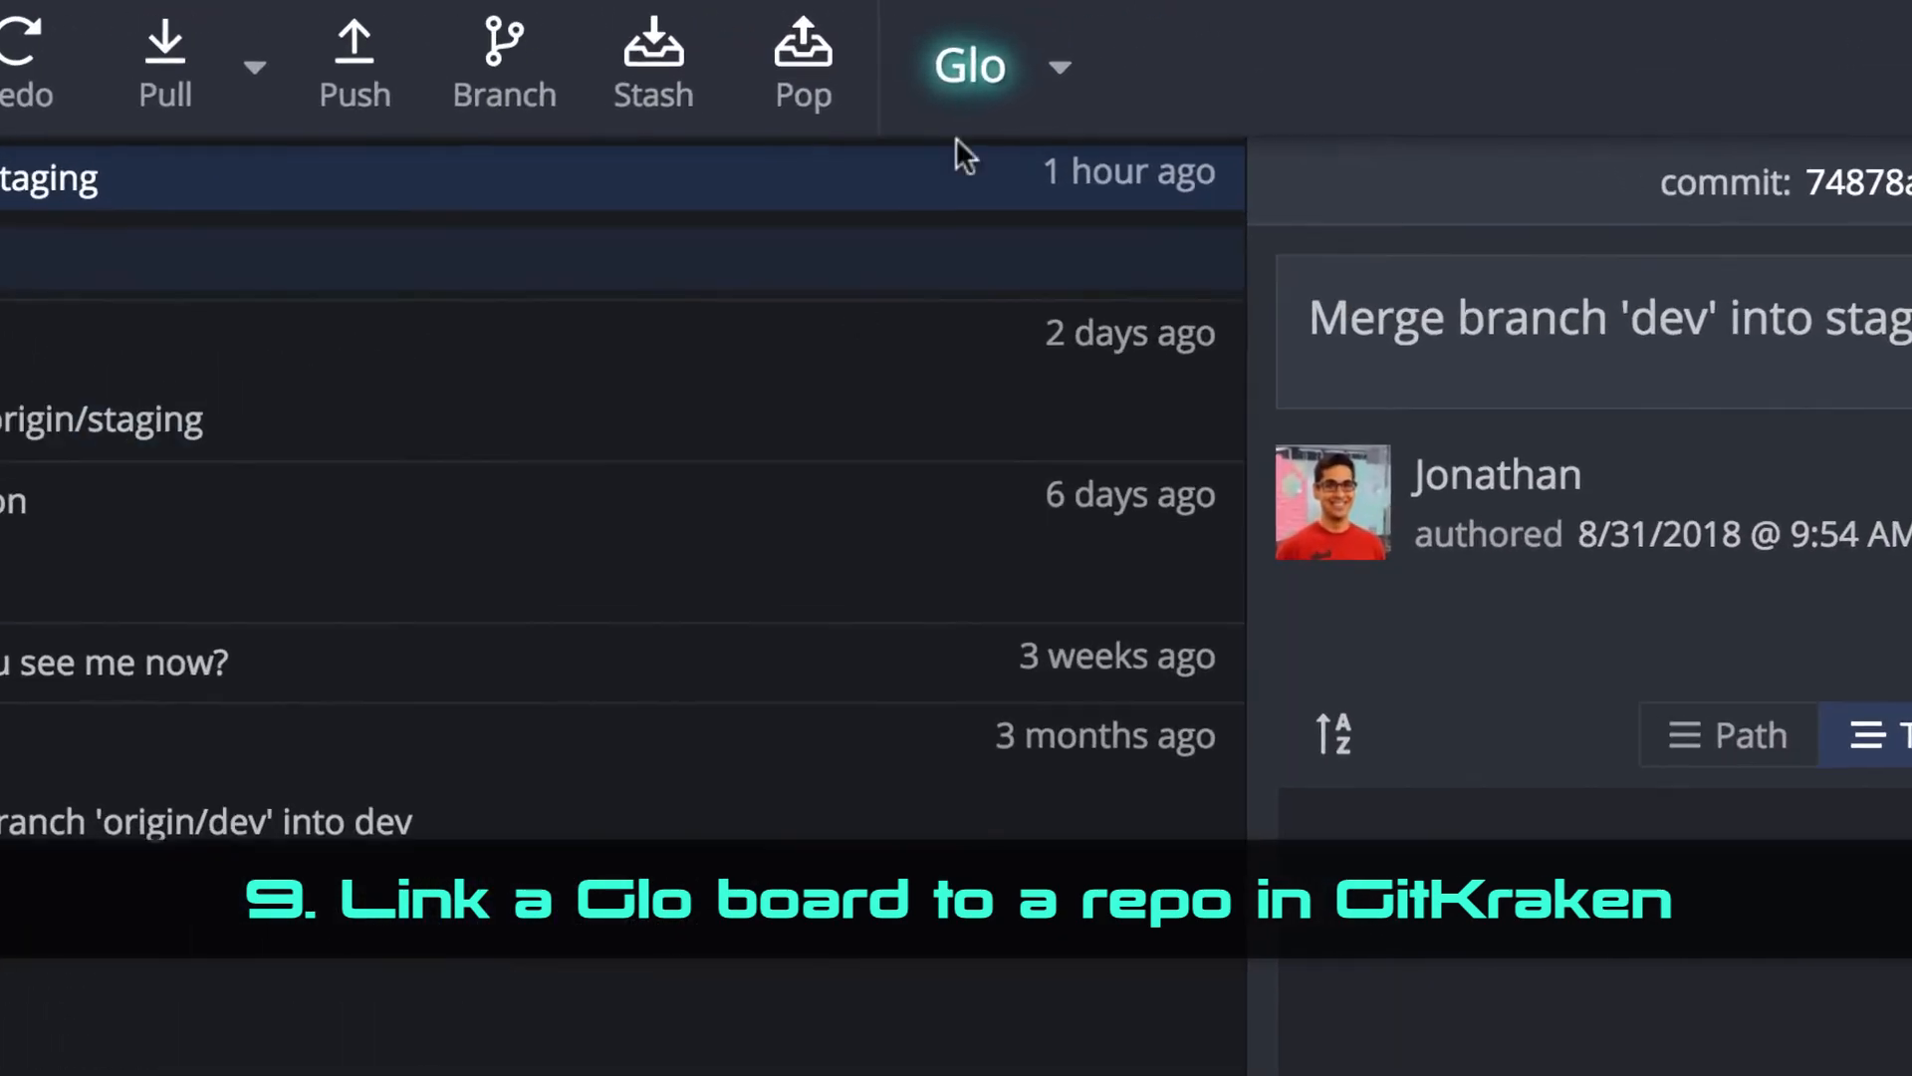
left_click(956, 58)
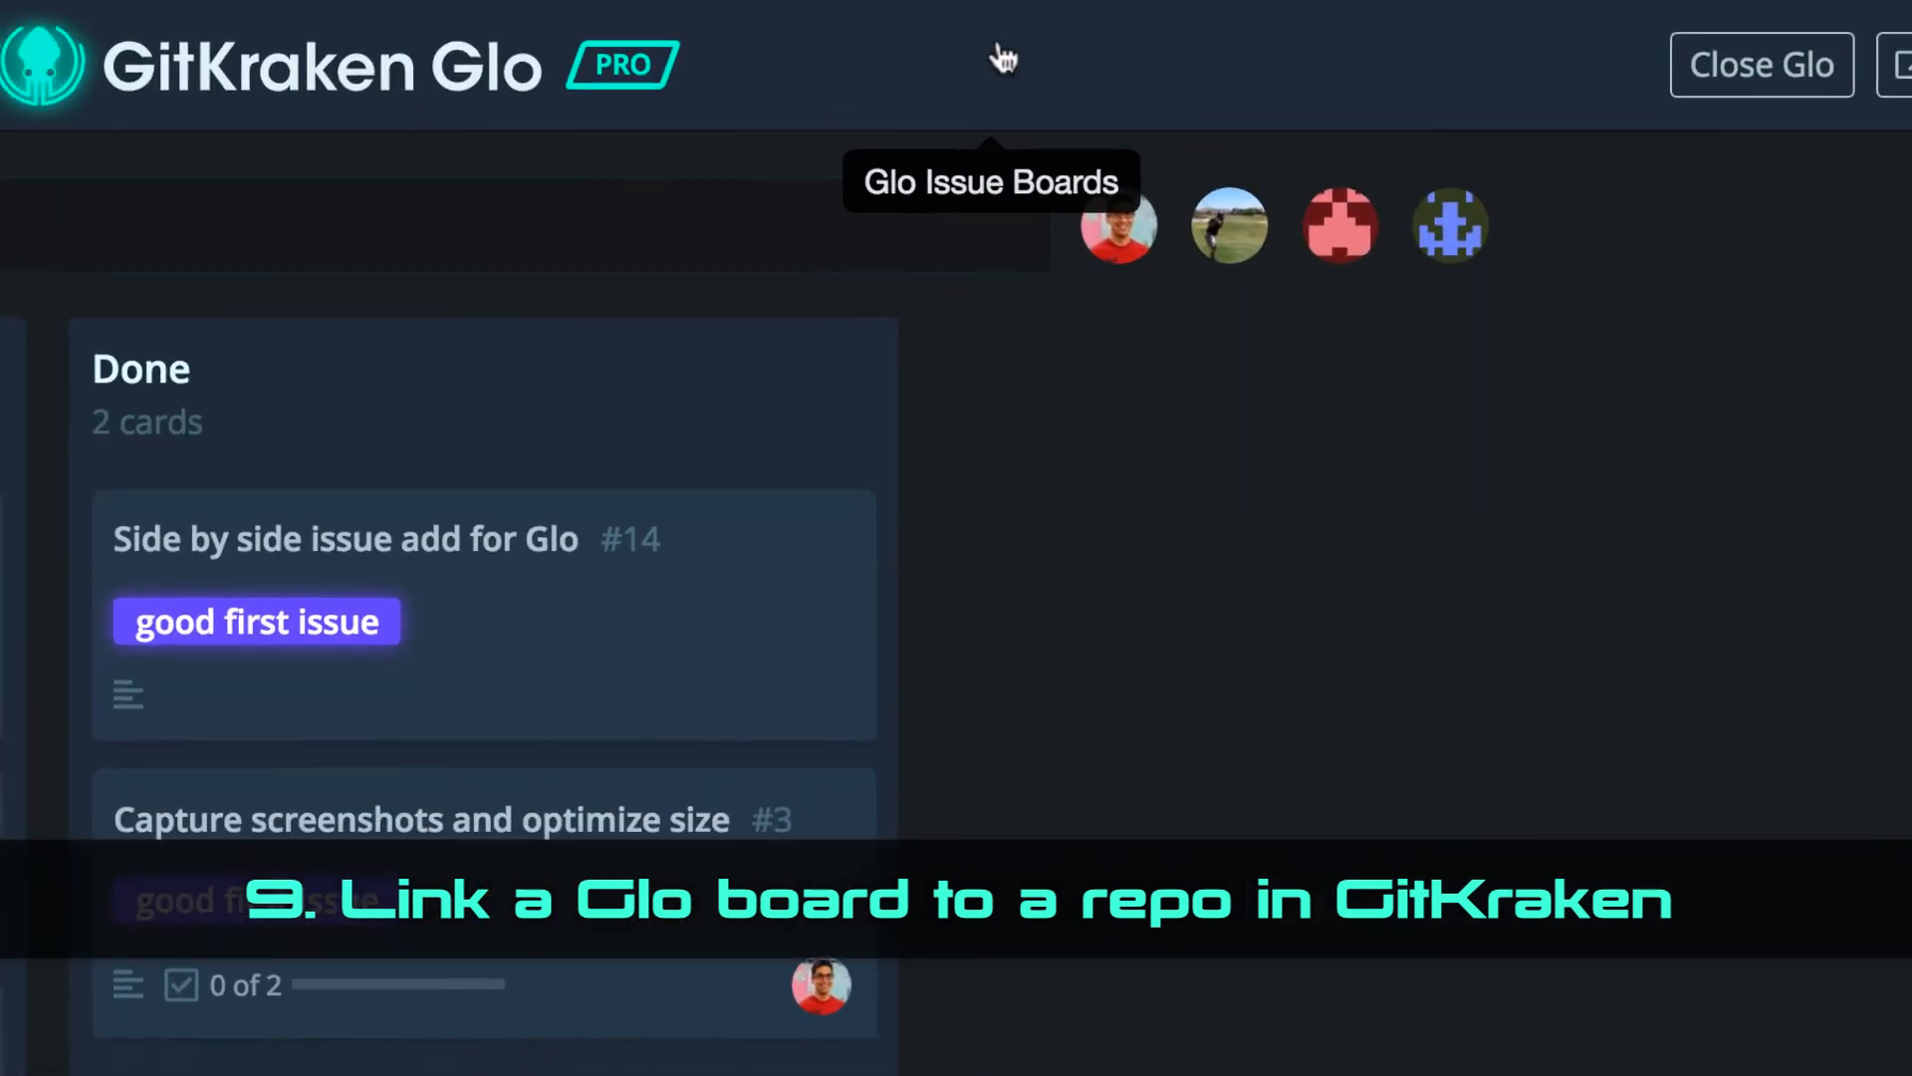